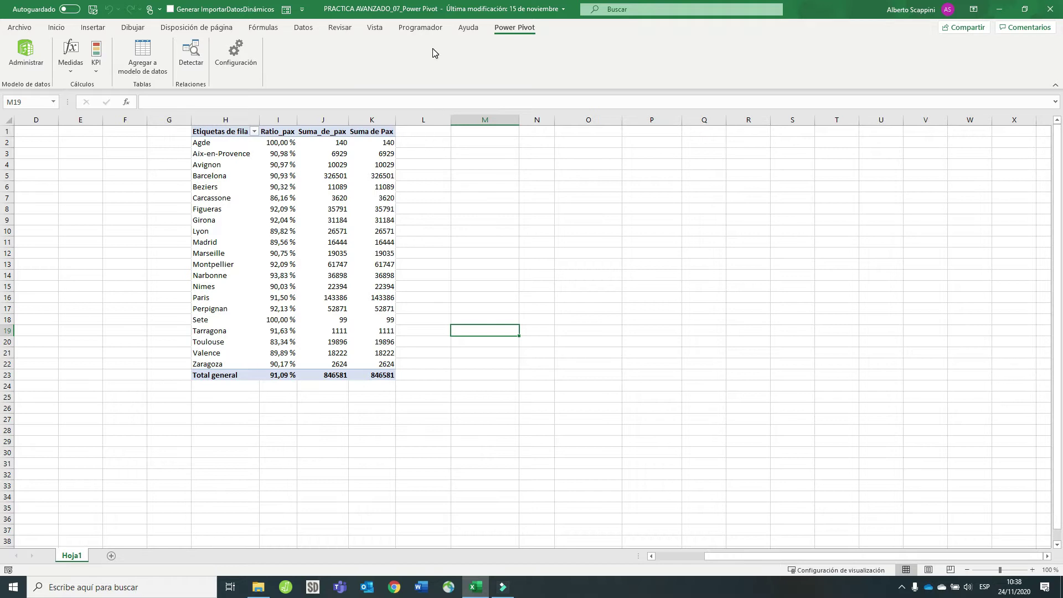
# Open the Power Pivot data model window and switch it to diagram view
pyautogui.click(40, 68)
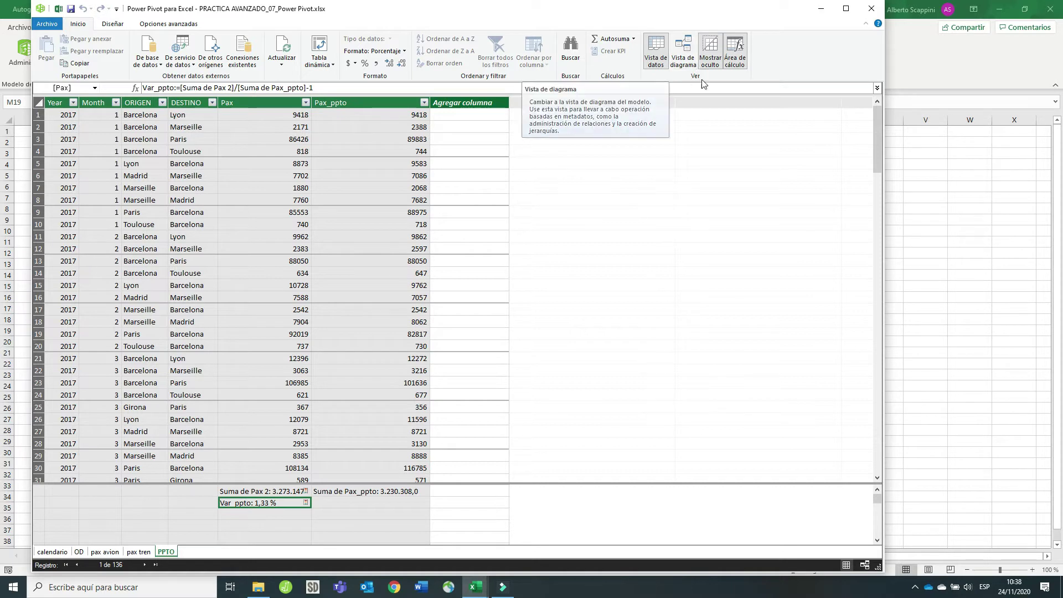
pyautogui.click(691, 58)
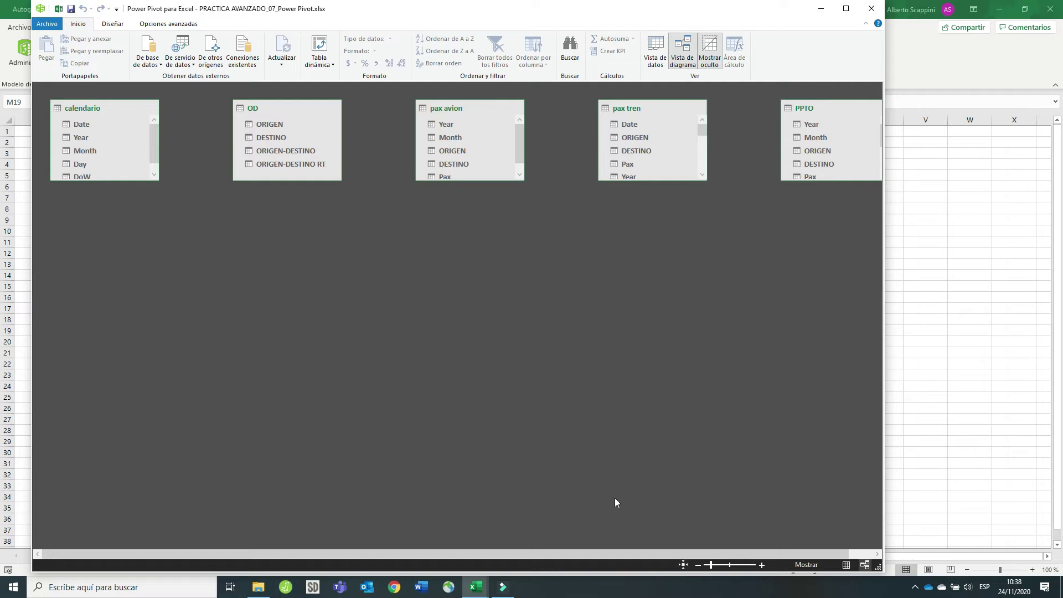
pyautogui.click(698, 565)
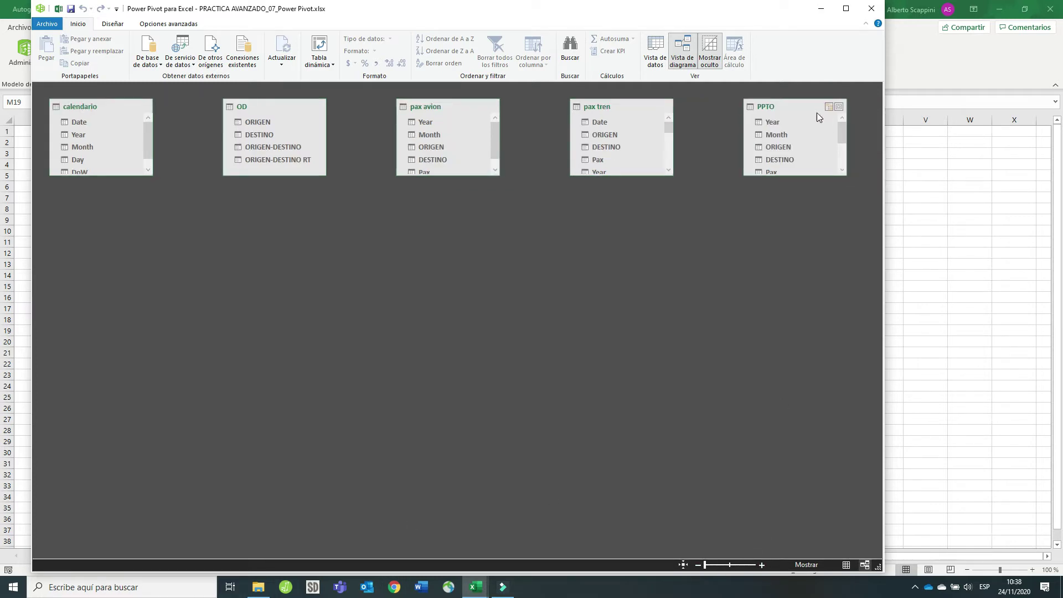
# Move the PPTO and pax tren tables into a second row beneath the other tables in the diagram
pyautogui.moveTo(798, 105); pyautogui.dragTo(411, 347)
pyautogui.moveTo(605, 106); pyautogui.dragTo(179, 310)
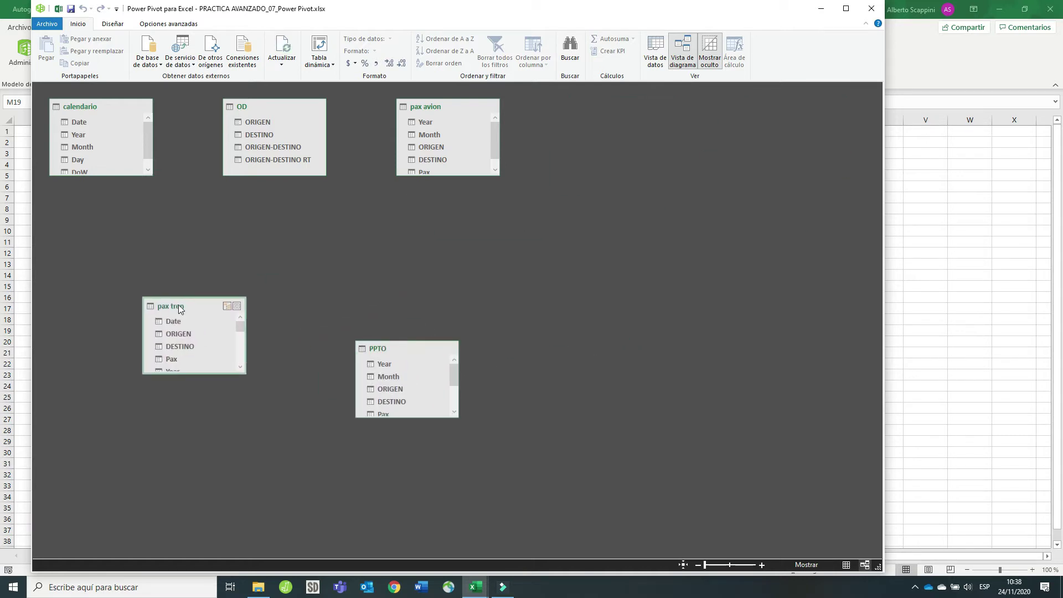
pyautogui.moveTo(409, 350); pyautogui.dragTo(407, 307)
# Maximize the data model window and move the pax tren and PPTO tables closer to the upper row of tables
pyautogui.click(845, 9)
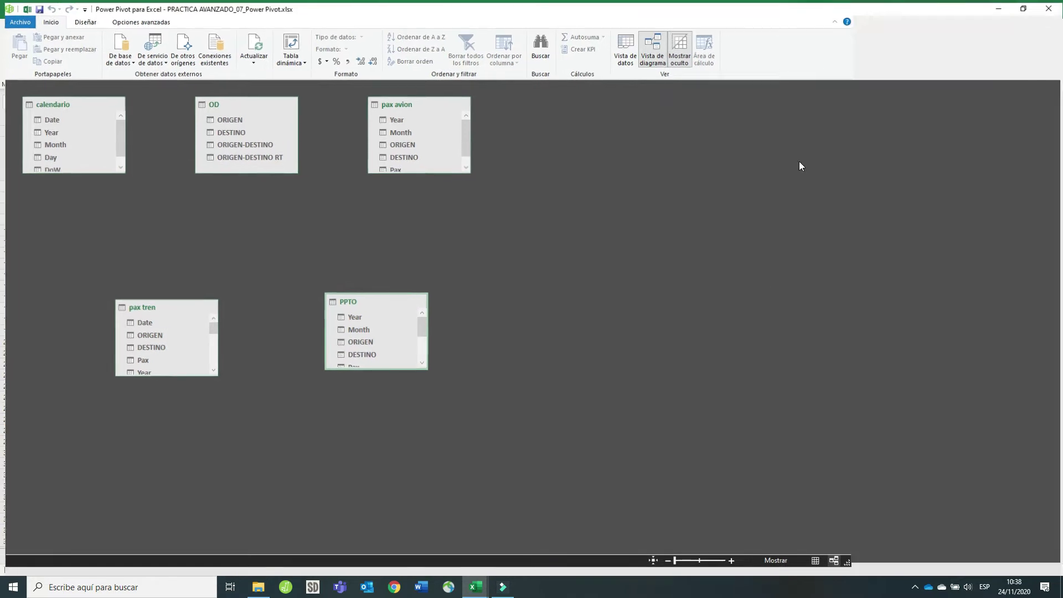
pyautogui.click(939, 568)
pyautogui.click(940, 568)
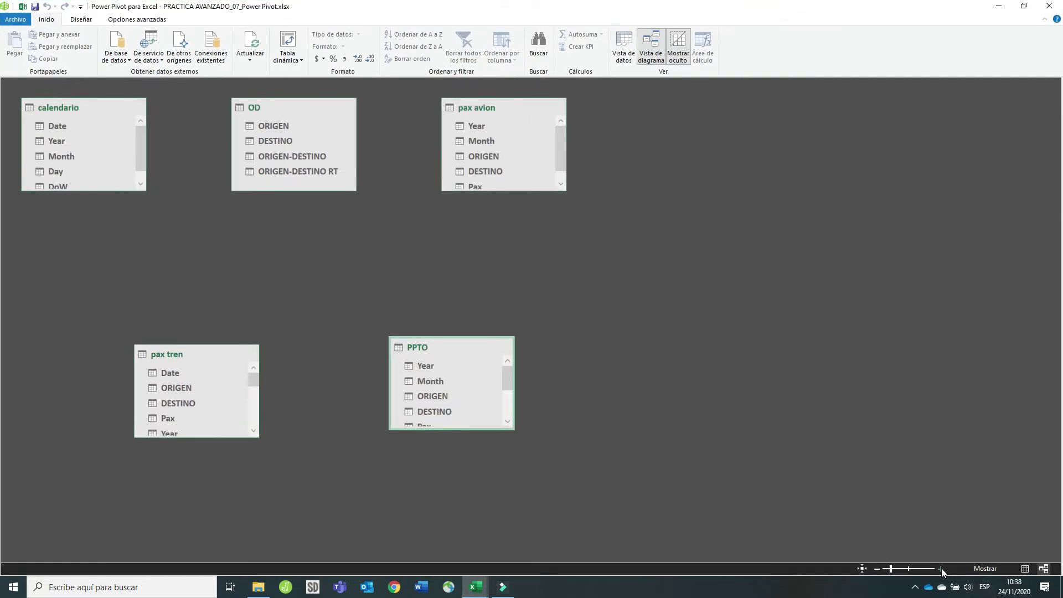
pyautogui.click(940, 569)
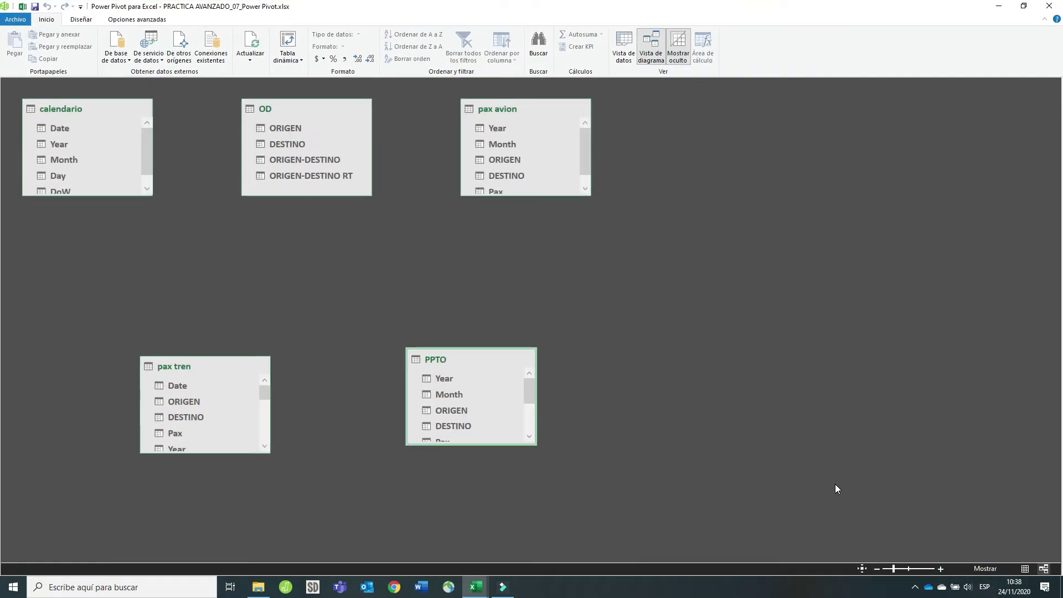
pyautogui.moveTo(244, 365)
pyautogui.moveTo(237, 357); pyautogui.dragTo(228, 294)
pyautogui.moveTo(472, 351); pyautogui.dragTo(440, 290)
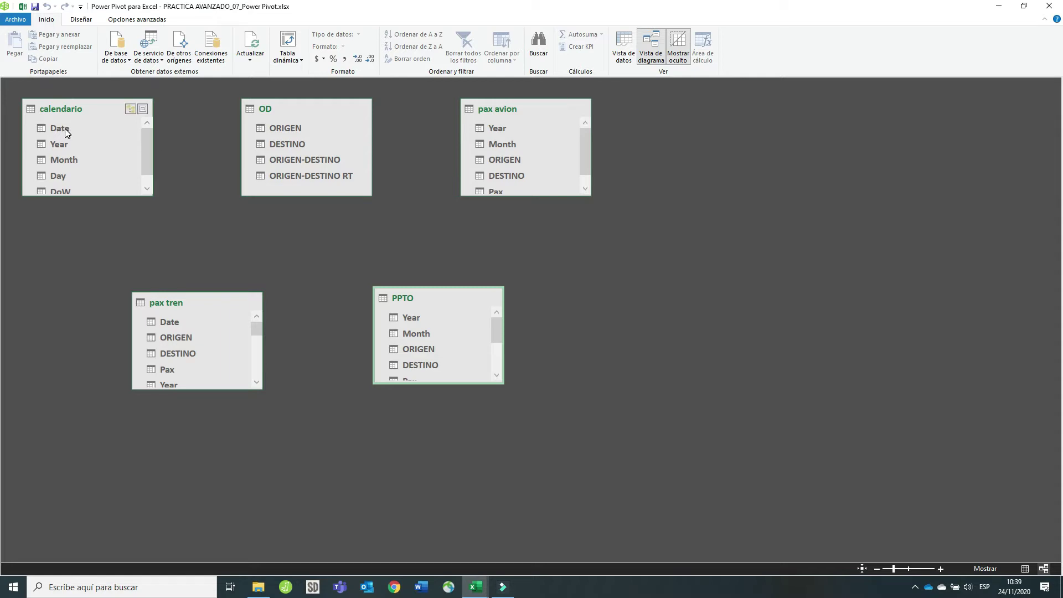
pyautogui.moveTo(68, 129)
pyautogui.mouseDown()
pyautogui.moveTo(191, 125)
pyautogui.moveTo(245, 156)
pyautogui.moveTo(245, 249)
pyautogui.moveTo(396, 297)
pyautogui.moveTo(476, 183)
pyautogui.moveTo(120, 169)
pyautogui.moveTo(111, 135)
pyautogui.mouseUp()
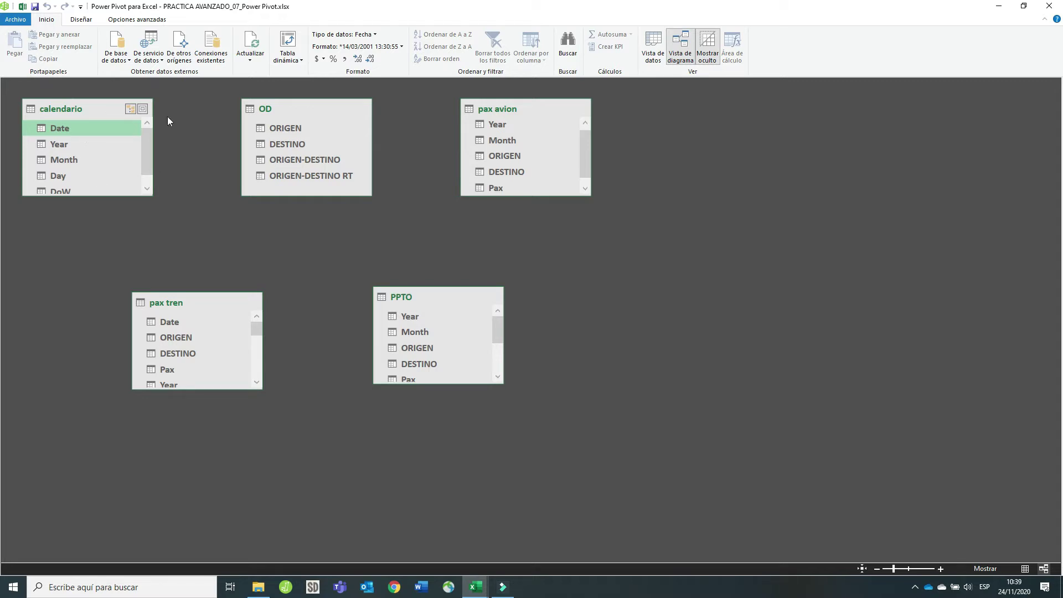
pyautogui.moveTo(147, 145); pyautogui.dragTo(81, 153)
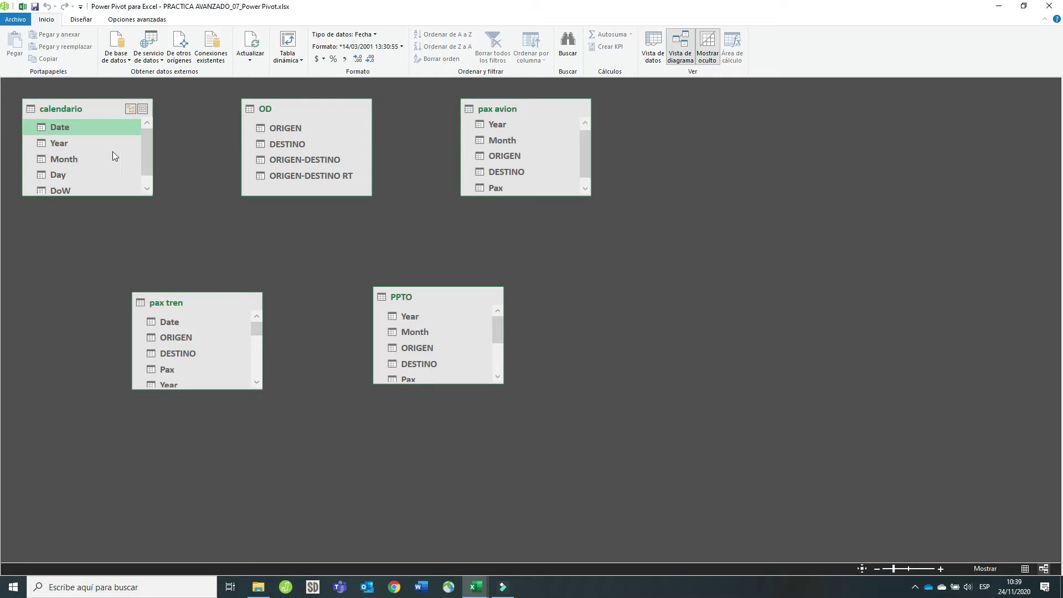
pyautogui.moveTo(148, 148); pyautogui.dragTo(148, 154)
# Move the pax tren table up toward calendario and enlarge its box to show more of its fields
pyautogui.moveTo(190, 308); pyautogui.dragTo(202, 254)
pyautogui.moveTo(225, 338); pyautogui.dragTo(226, 394)
pyautogui.moveTo(268, 305)
pyautogui.mouseDown()
pyautogui.moveTo(270, 373)
pyautogui.moveTo(277, 294)
pyautogui.mouseUp()
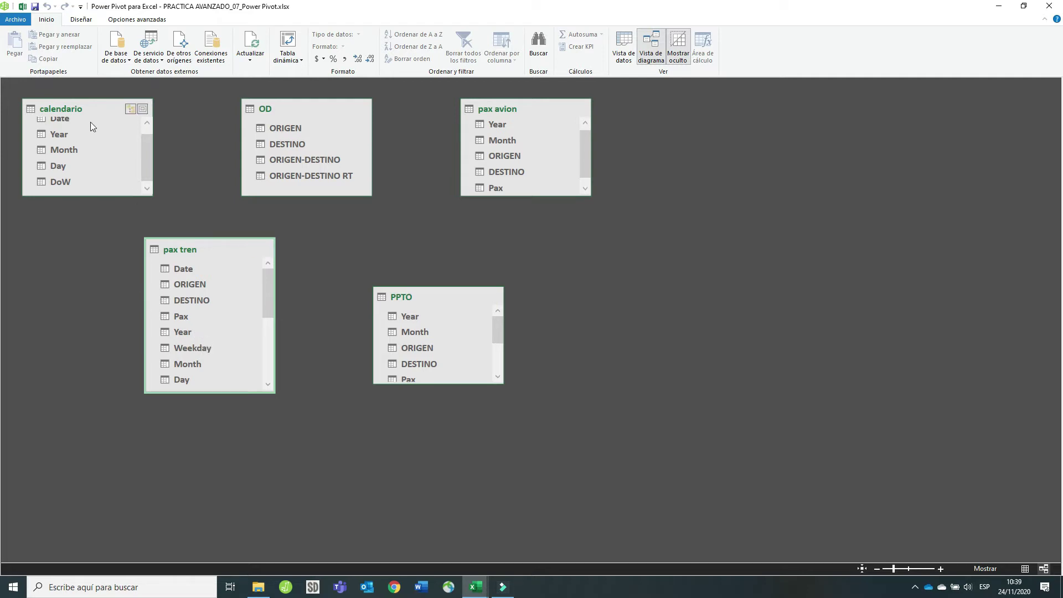
# Create a relationship from the Date field of calendario to the Date field of pax tren in the diagram
pyautogui.moveTo(149, 141); pyautogui.dragTo(147, 138)
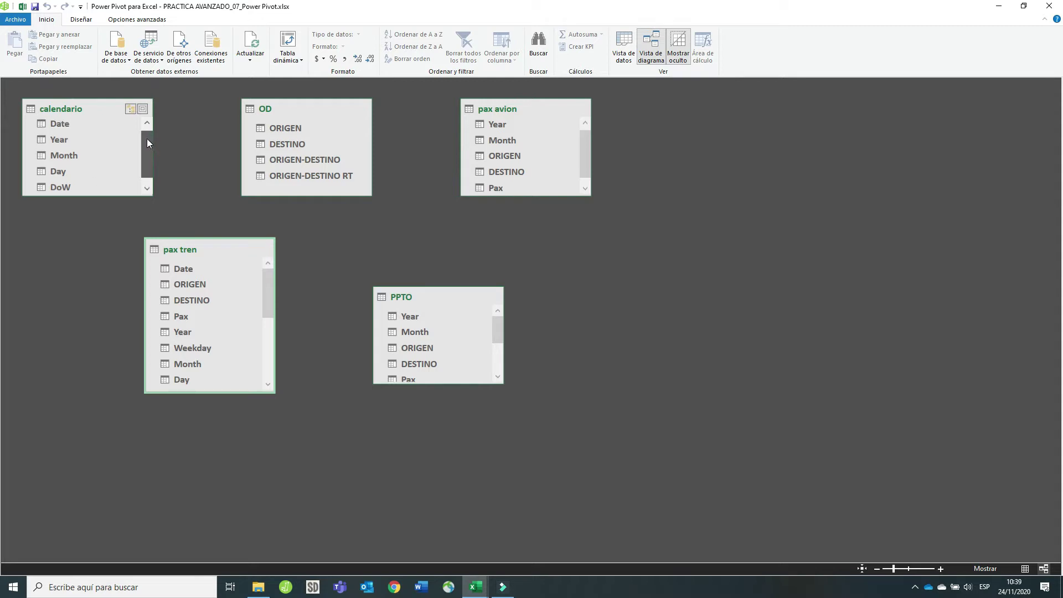
pyautogui.click(99, 125)
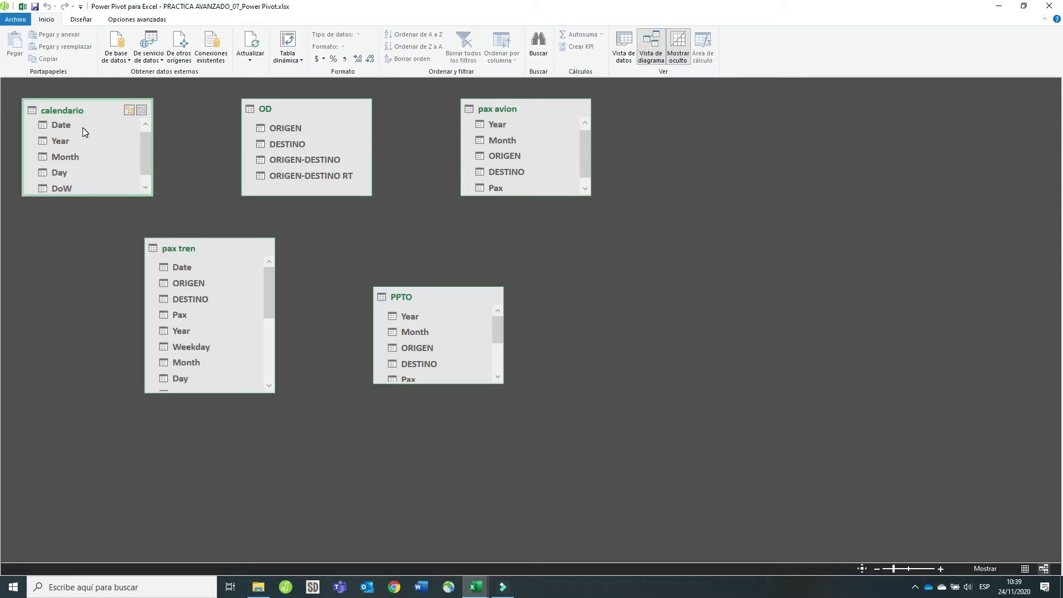
pyautogui.moveTo(56, 125); pyautogui.dragTo(182, 273)
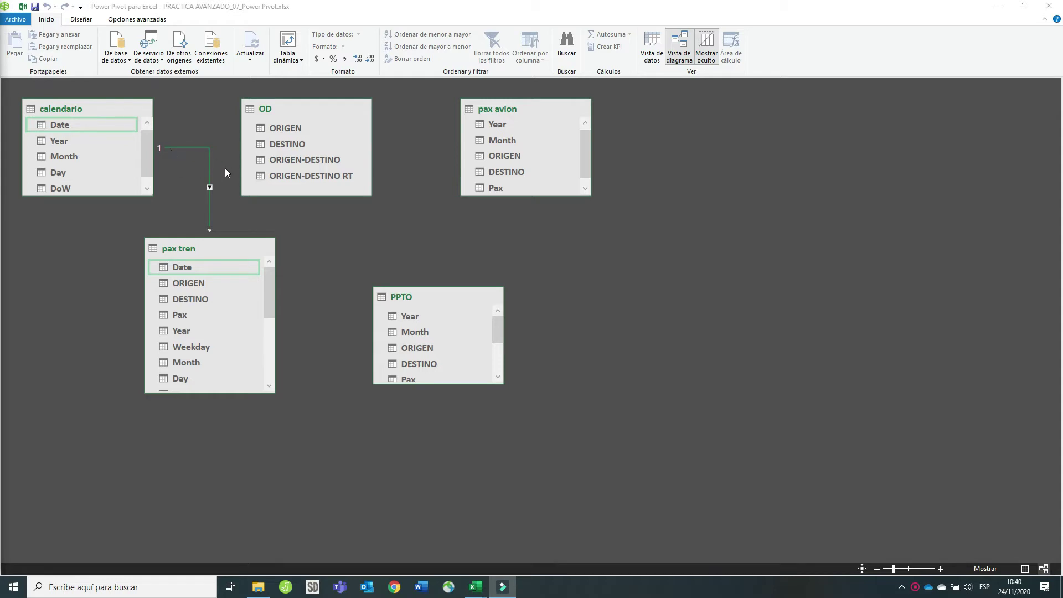
# Inspect the relationship line between calendario and pax tren, and move the OD table farther away from it toward pax avion
pyautogui.click(210, 188)
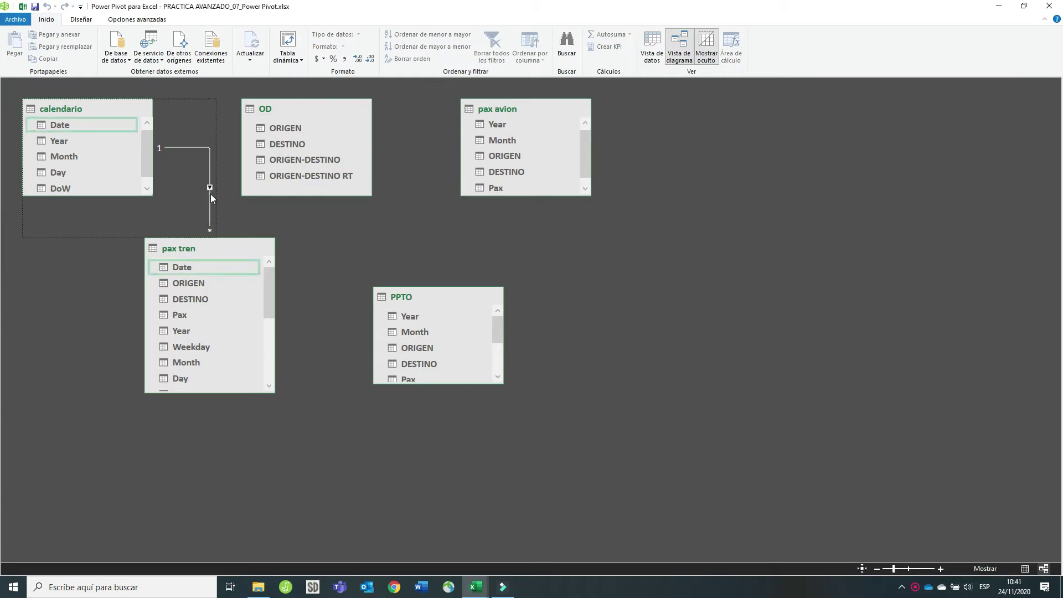
pyautogui.click(218, 195)
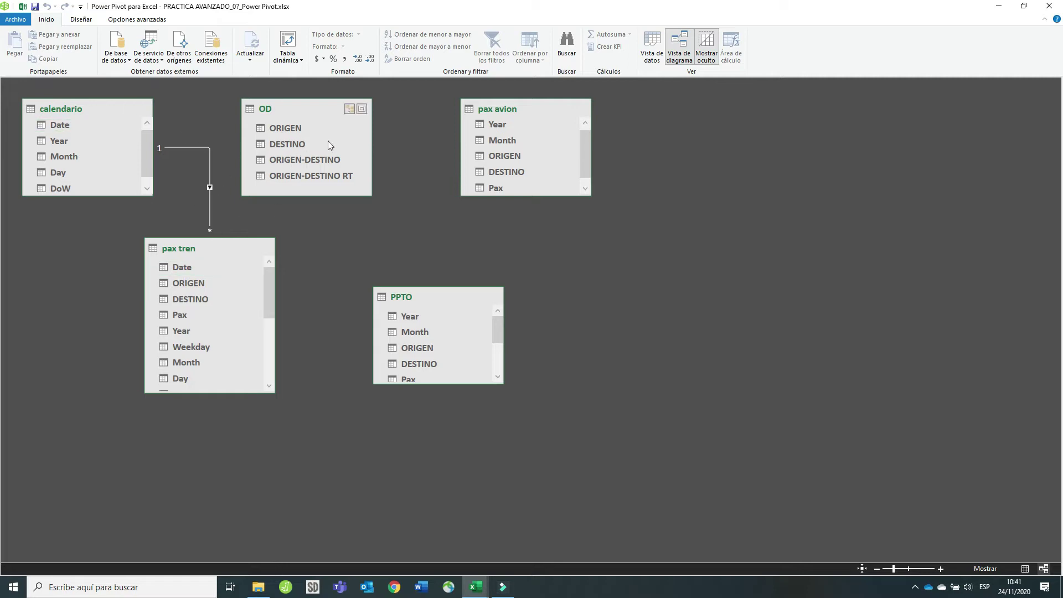
pyautogui.moveTo(311, 111); pyautogui.dragTo(361, 114)
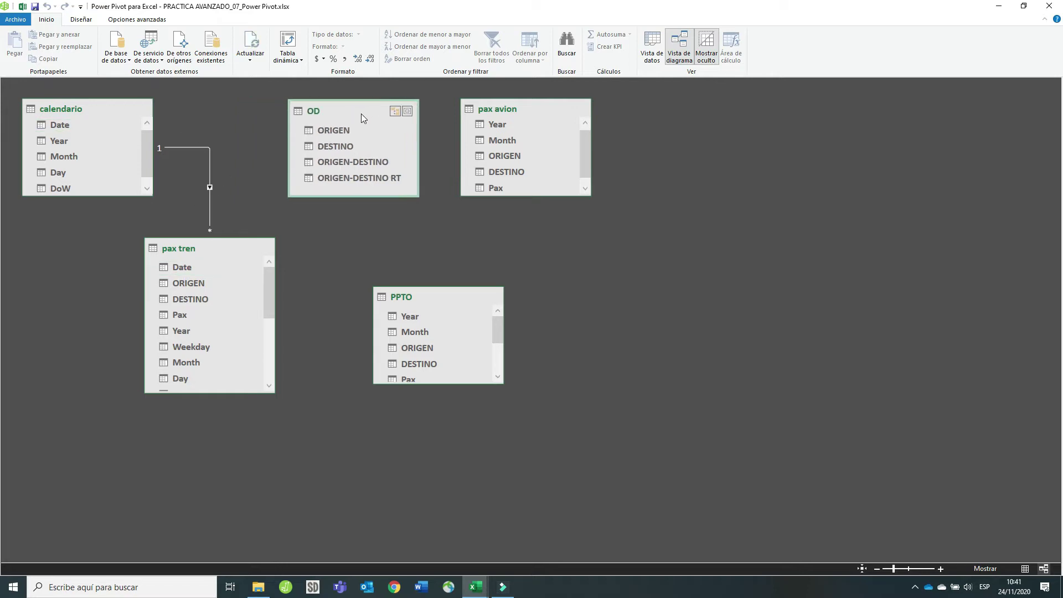
# Look through the fields of the pax tren table and select its Date field
pyautogui.moveTo(266, 297)
pyautogui.mouseDown()
pyautogui.moveTo(265, 370)
pyautogui.moveTo(272, 296)
pyautogui.moveTo(271, 310)
pyautogui.mouseUp()
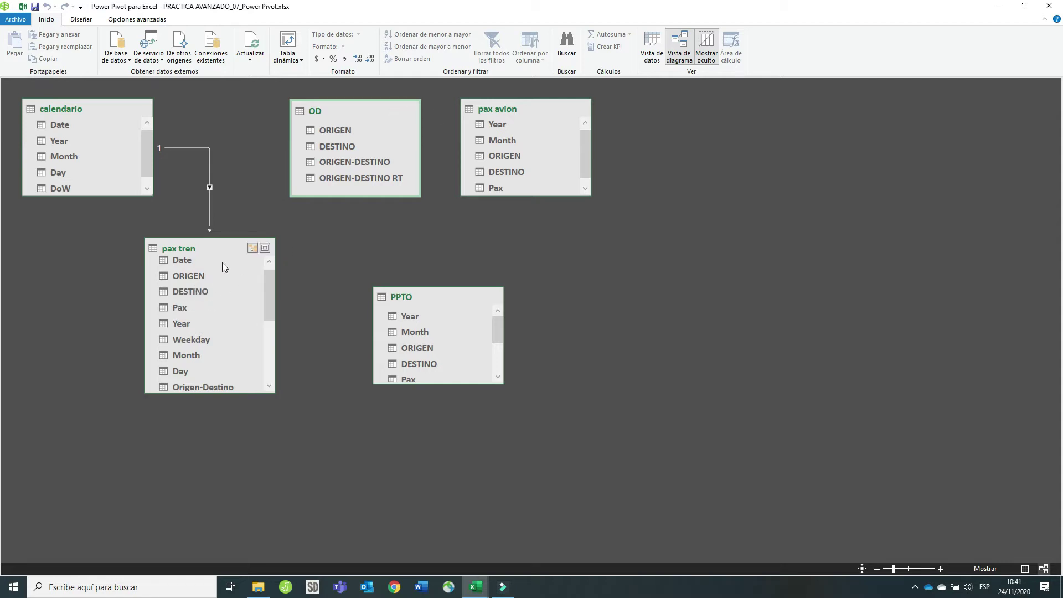
pyautogui.scroll(1, 268, 288)
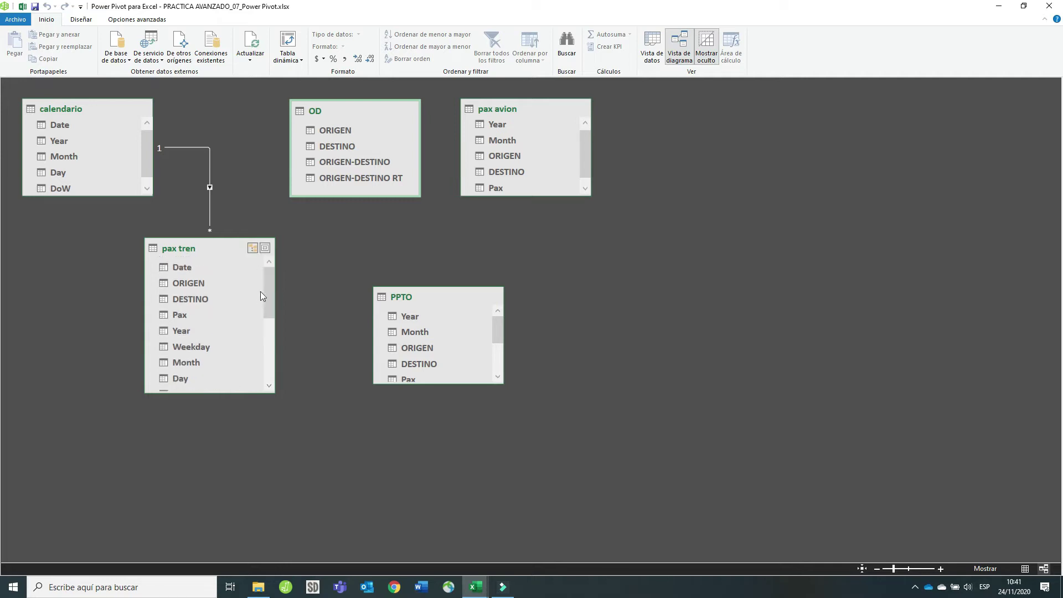
pyautogui.click(264, 314)
pyautogui.moveTo(267, 295)
pyautogui.mouseDown()
pyautogui.moveTo(261, 341)
pyautogui.moveTo(263, 307)
pyautogui.mouseUp()
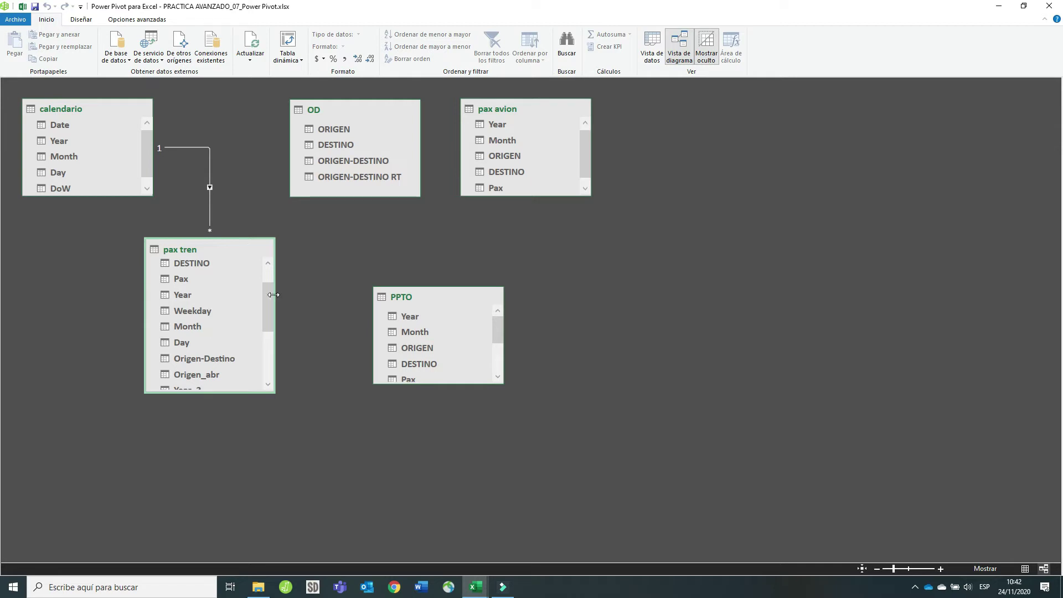
pyautogui.click(178, 279)
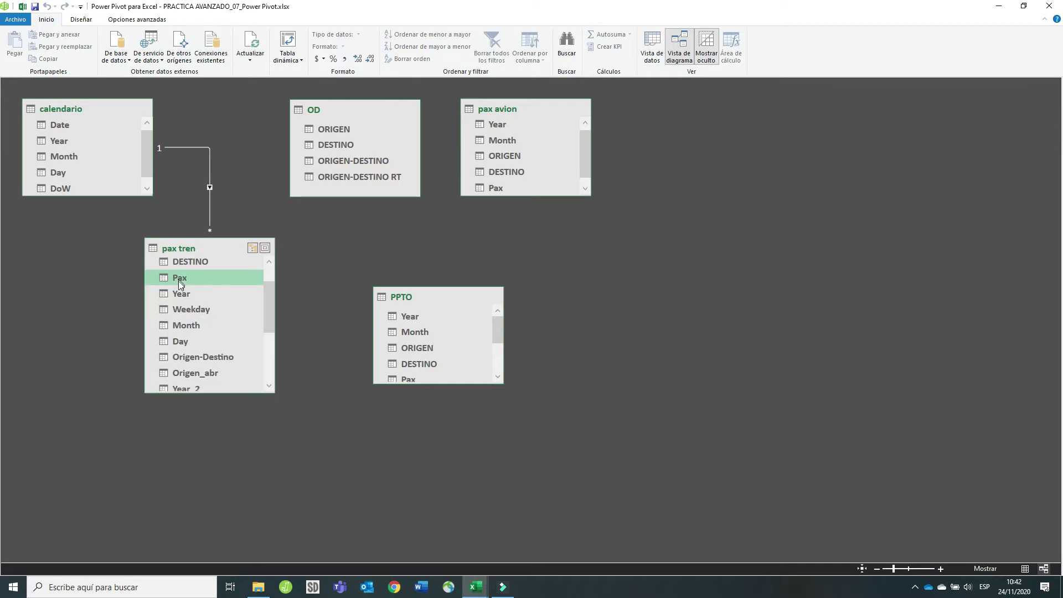
pyautogui.click(178, 296)
pyautogui.scroll(1, 183, 287)
pyautogui.click(190, 271)
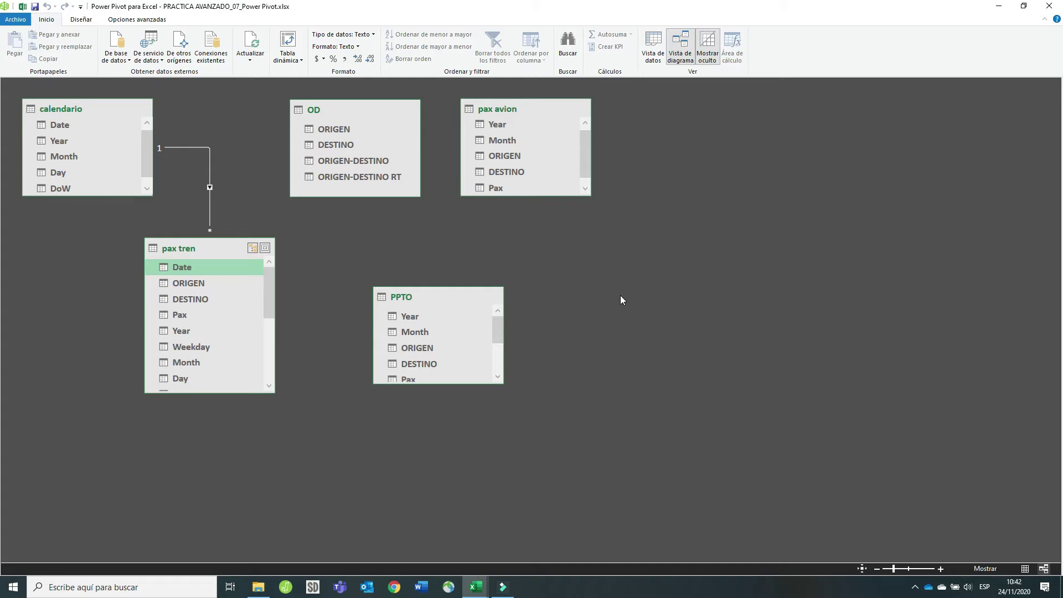
# Compare the Date columns of pax tren and calendario in the Create Relationship dialog and close it without creating a relationship
pyautogui.click(83, 20)
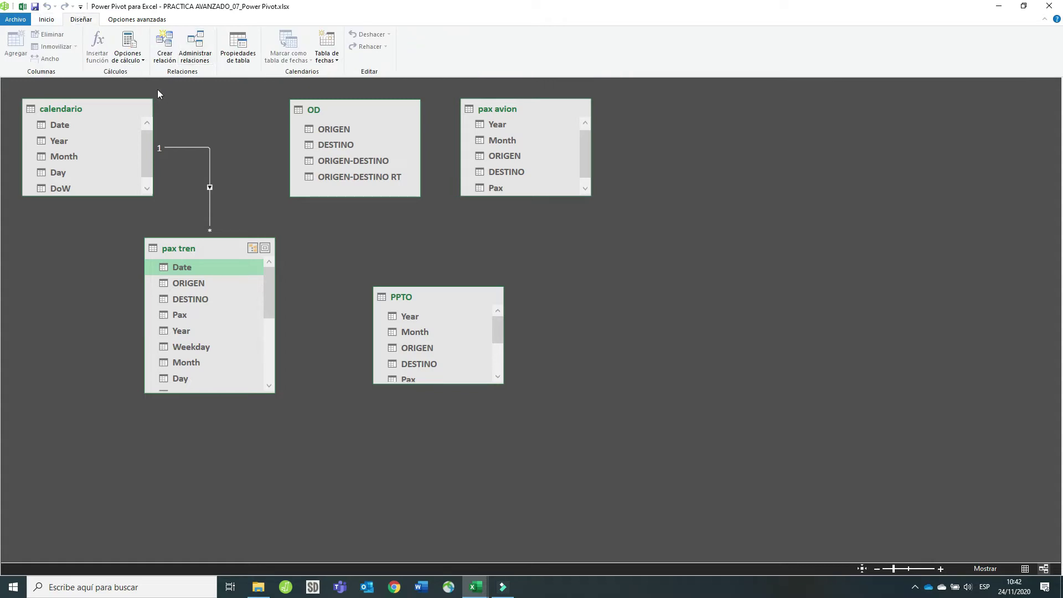
pyautogui.click(165, 55)
pyautogui.moveTo(603, 171); pyautogui.dragTo(801, 140)
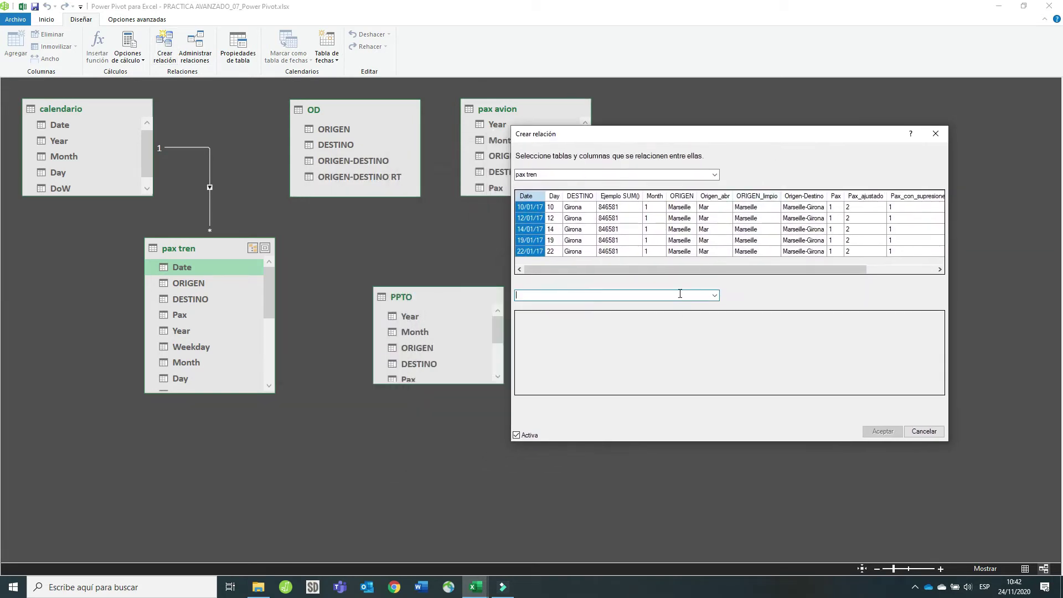
pyautogui.click(714, 295)
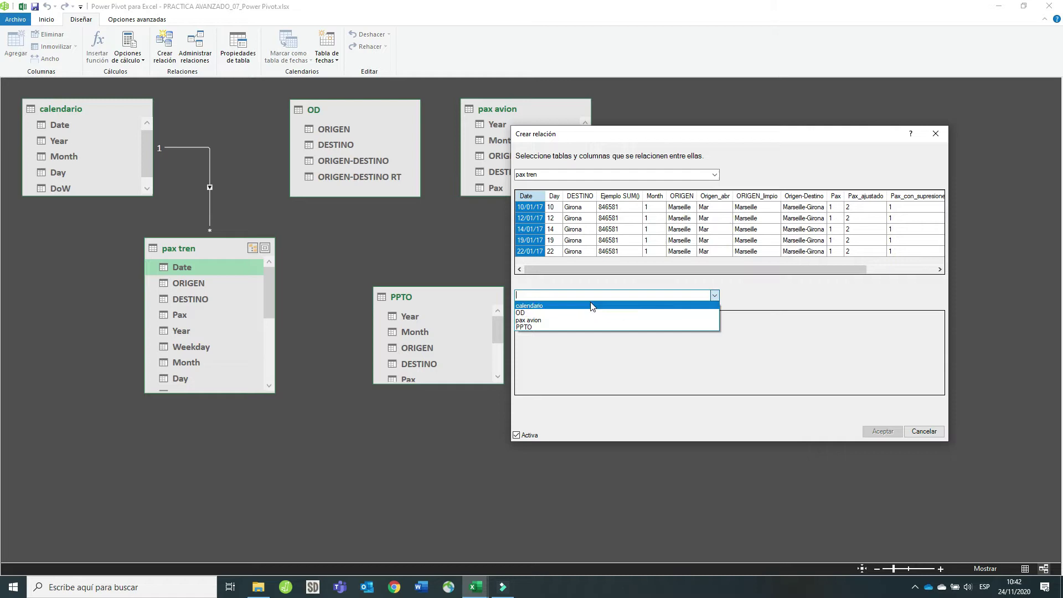
pyautogui.click(548, 306)
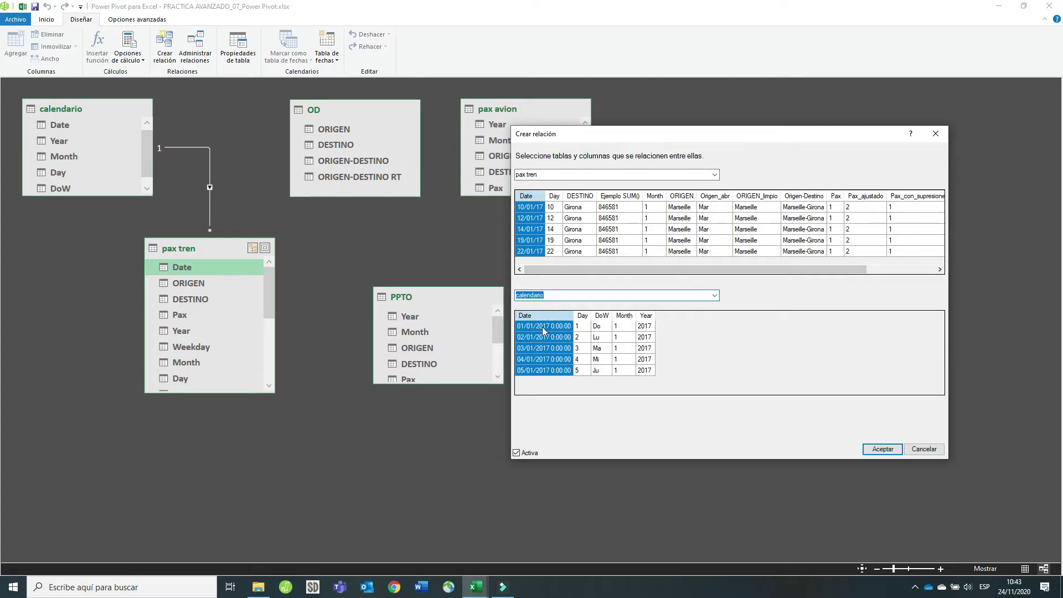
pyautogui.click(934, 133)
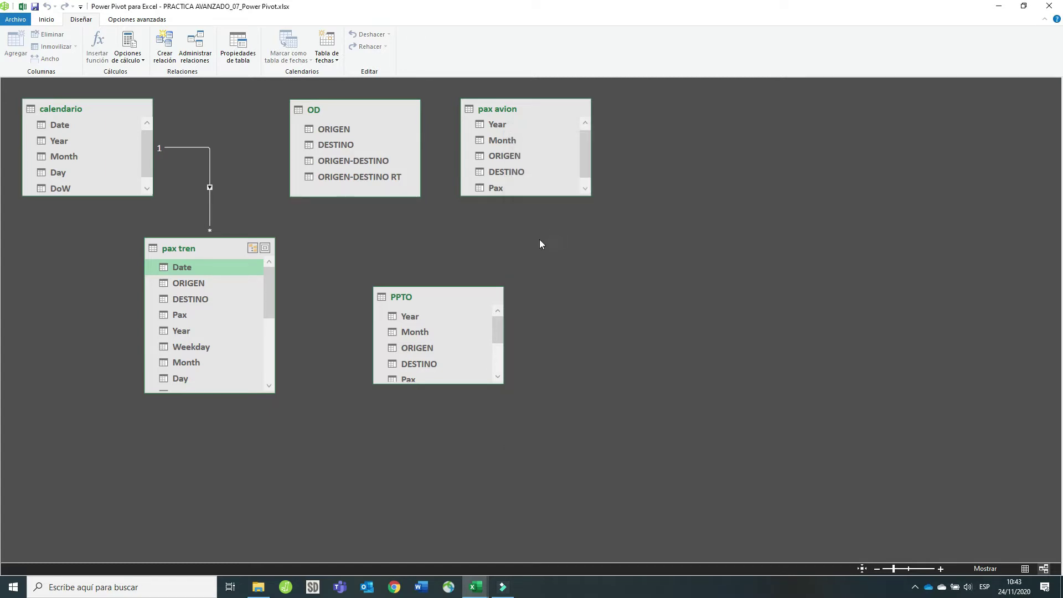
# Show the calendario table in data view, widen its Date column to fit the contents and select that column
pyautogui.click(48, 20)
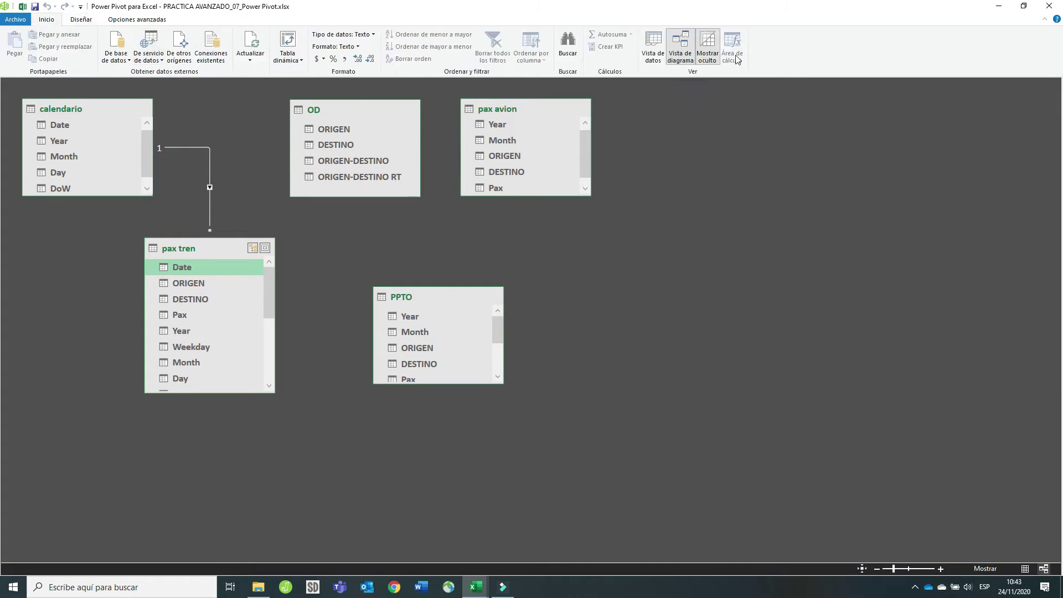
pyautogui.click(662, 53)
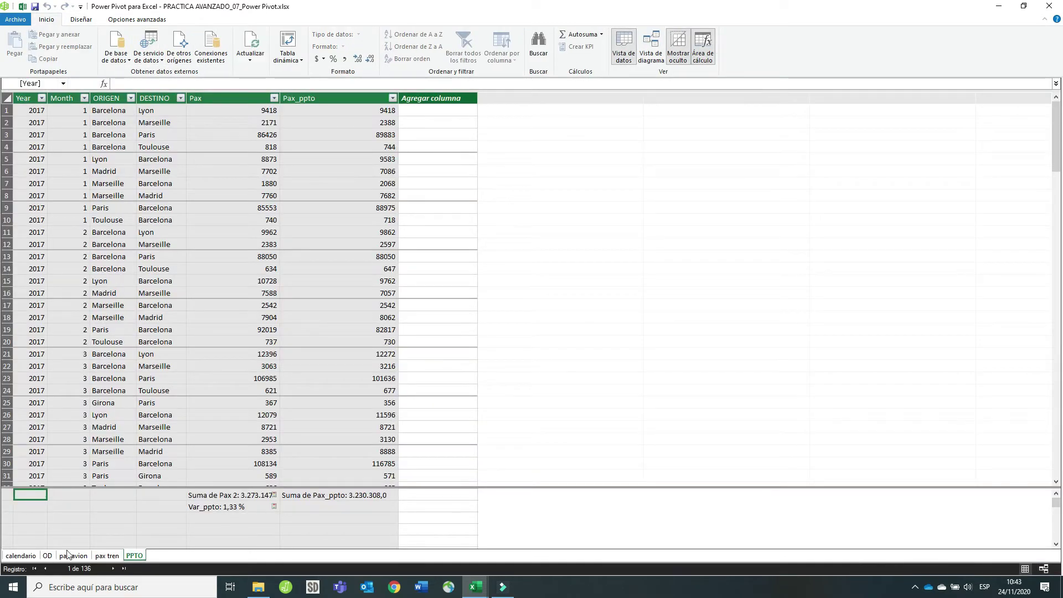
pyautogui.click(22, 556)
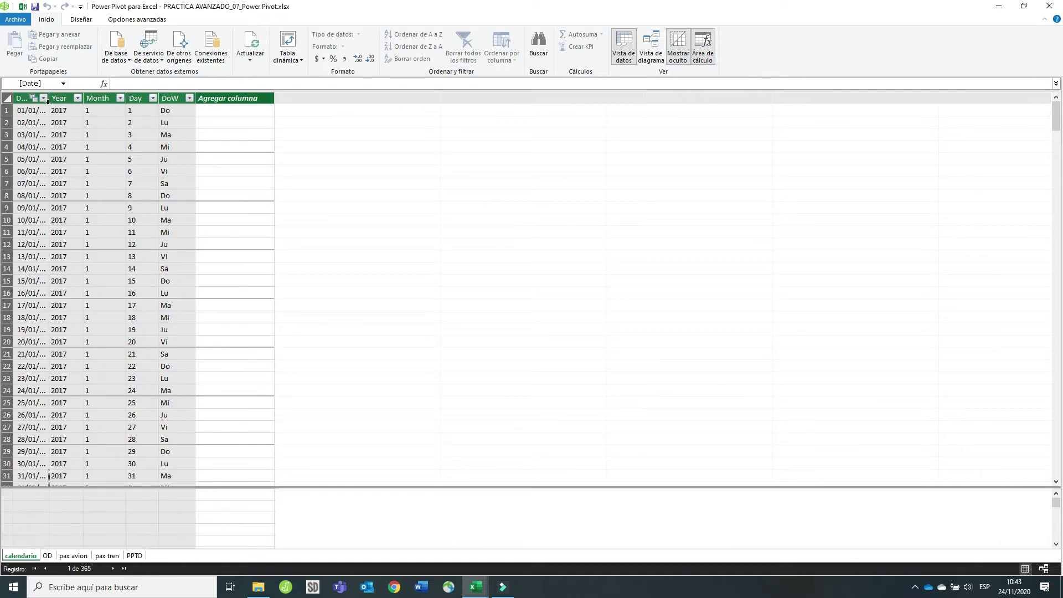
pyautogui.doubleClick(49, 98)
pyautogui.click(36, 98)
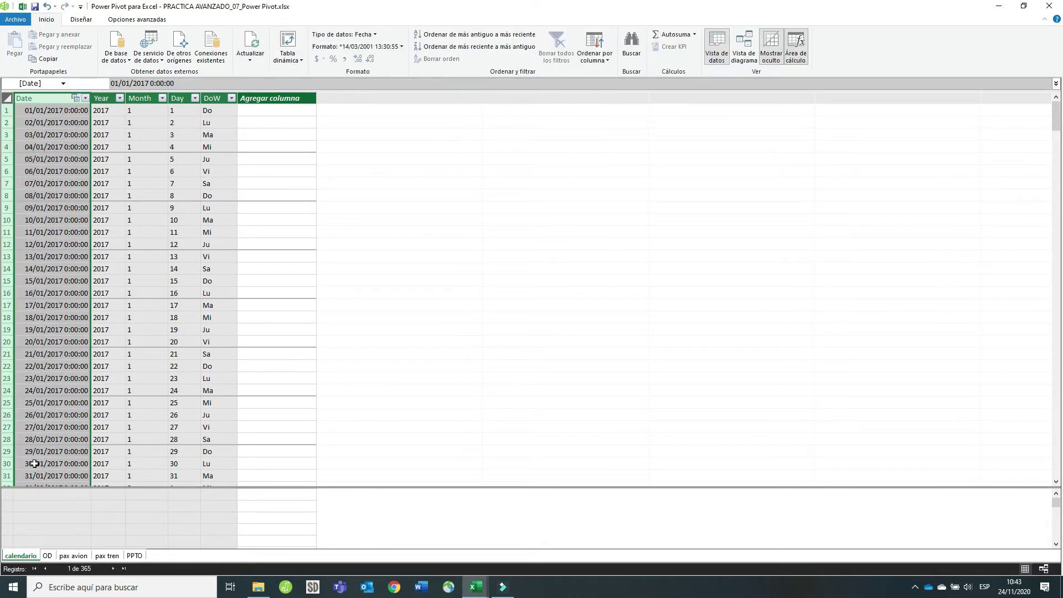
# Set the data type of the Date column in the pax tren table to Fecha
pyautogui.click(106, 556)
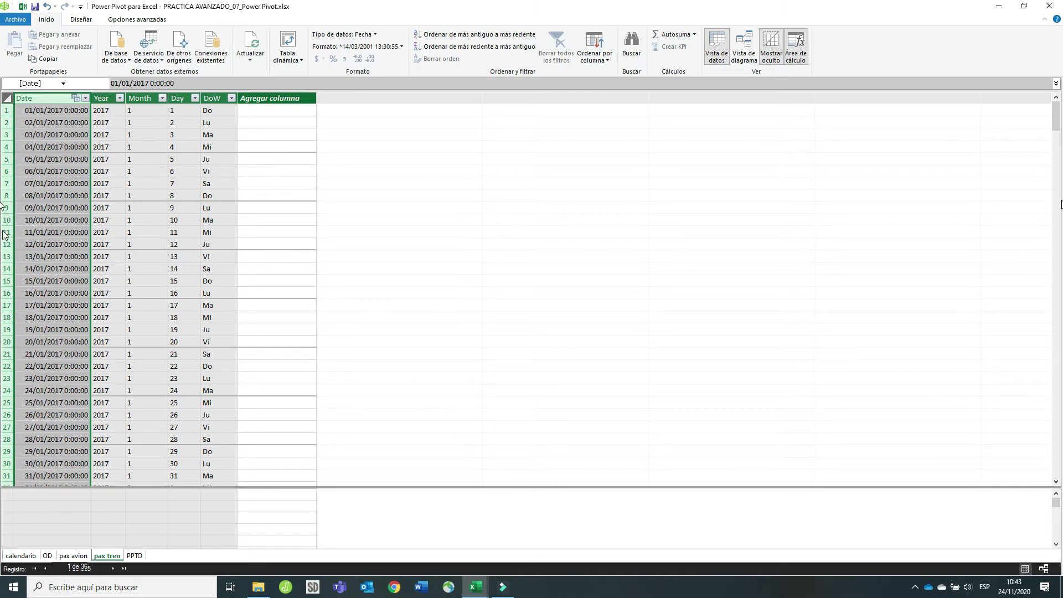
pyautogui.click(23, 98)
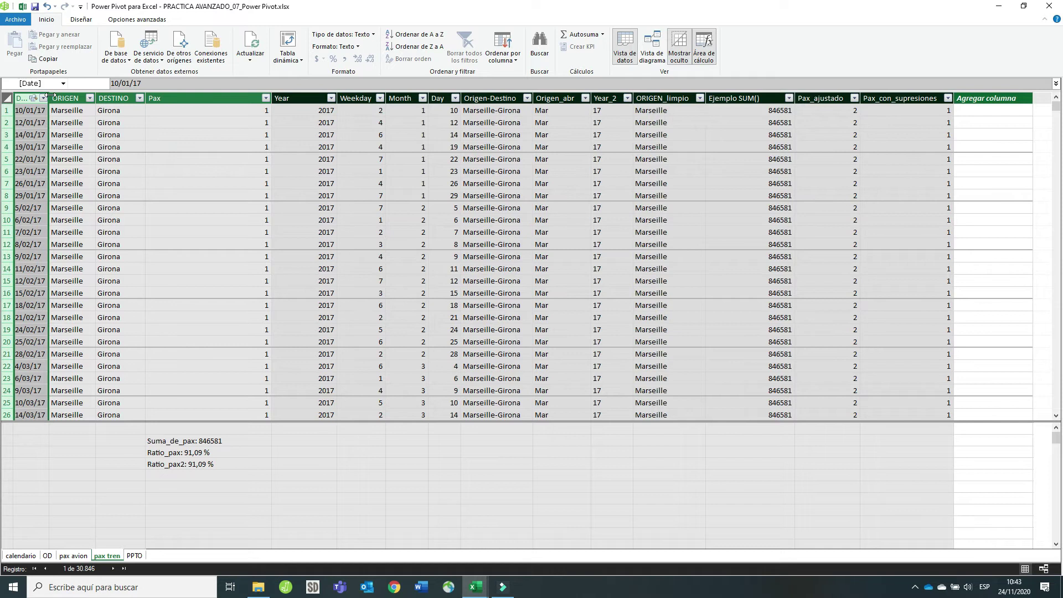
pyautogui.moveTo(57, 95); pyautogui.dragTo(53, 96)
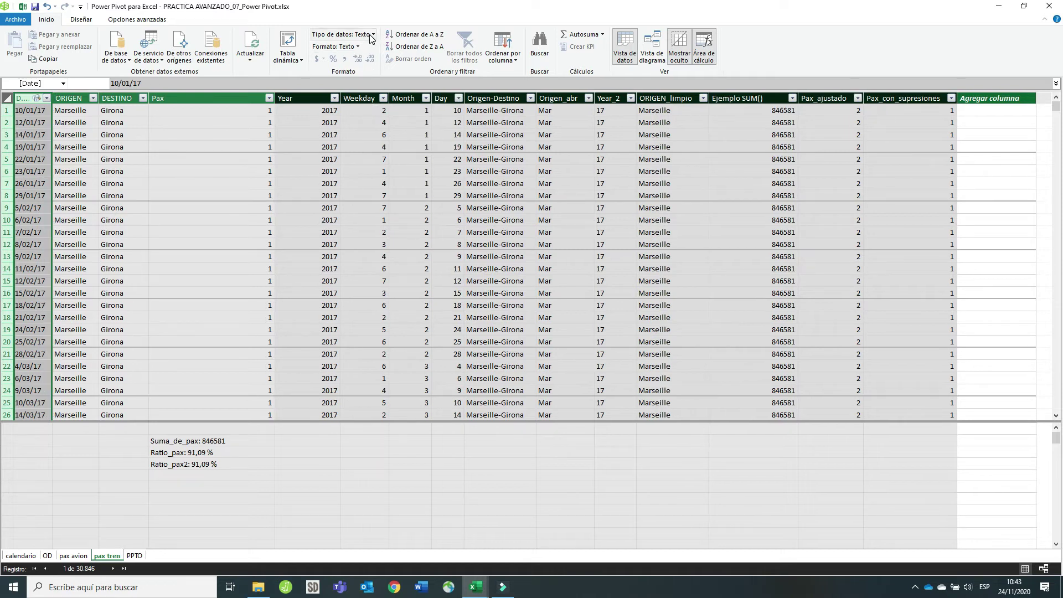
pyautogui.click(369, 35)
pyautogui.click(349, 63)
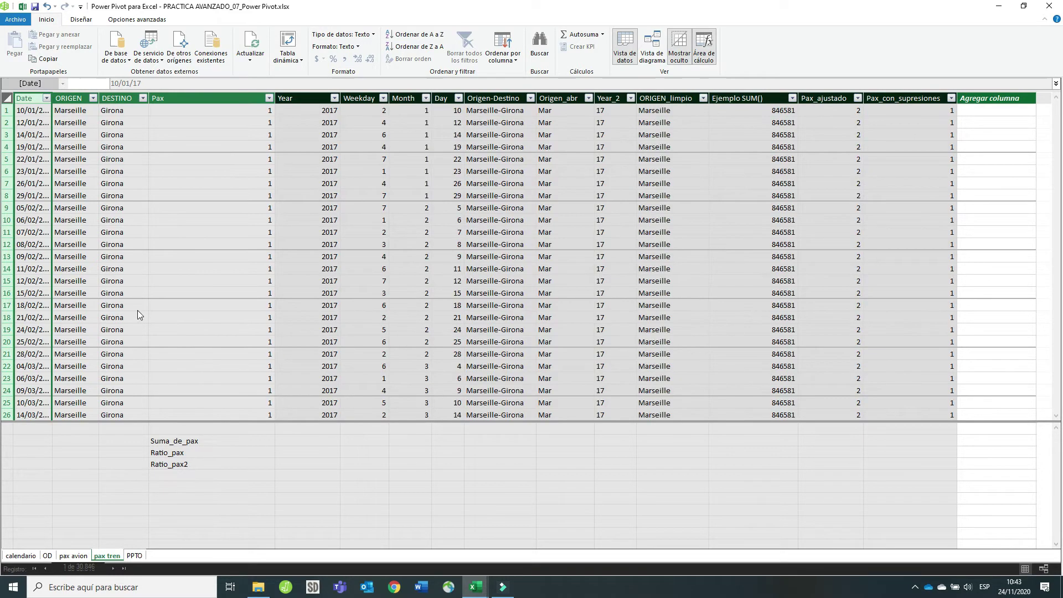
# Review the Date relationship between pax tren and calendario in the relationship manager and close it without changes
pyautogui.click(21, 556)
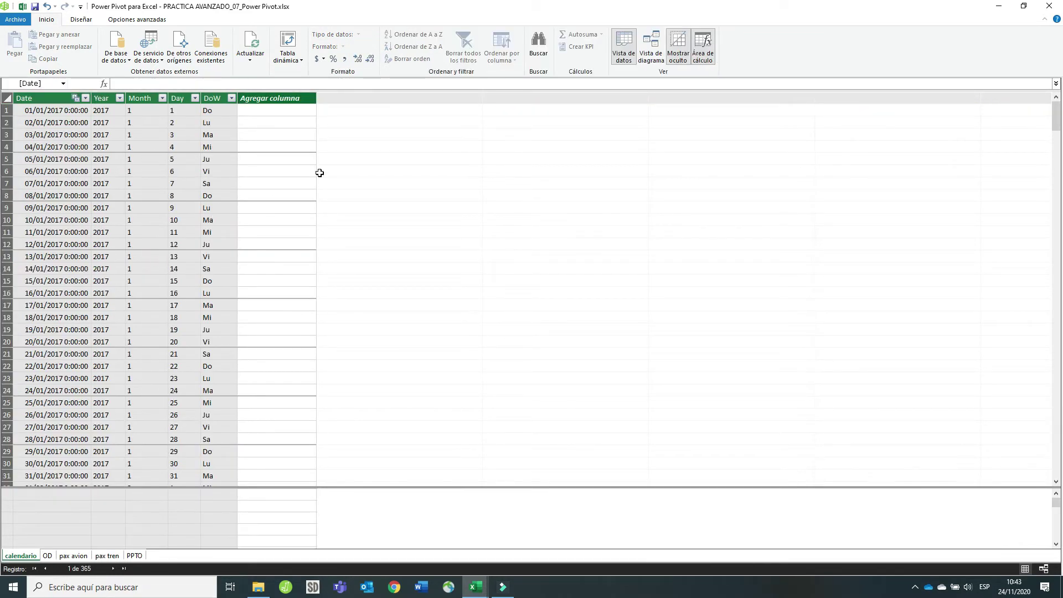
pyautogui.click(88, 20)
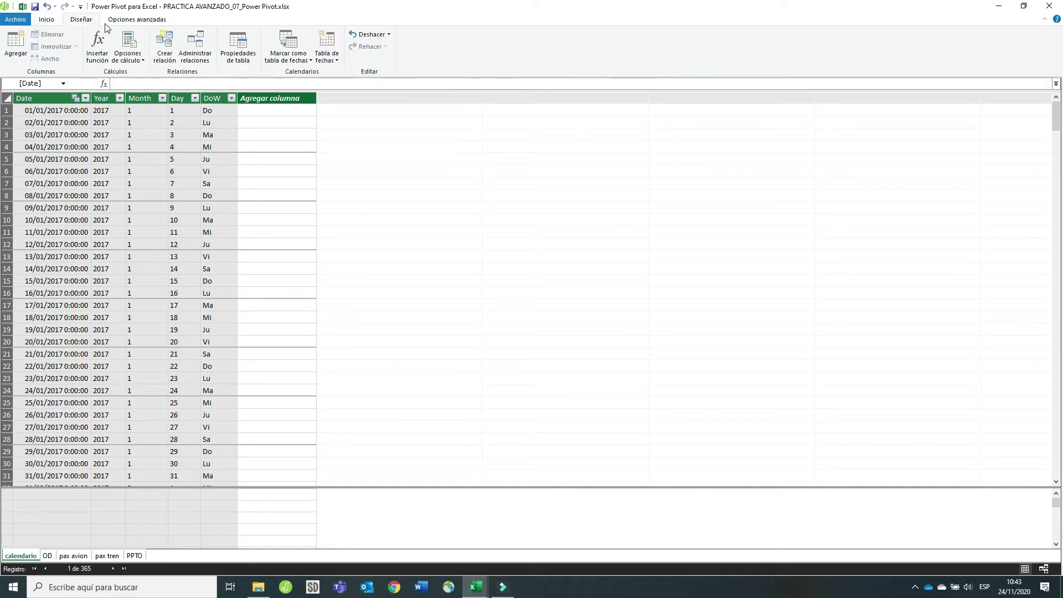
pyautogui.click(195, 49)
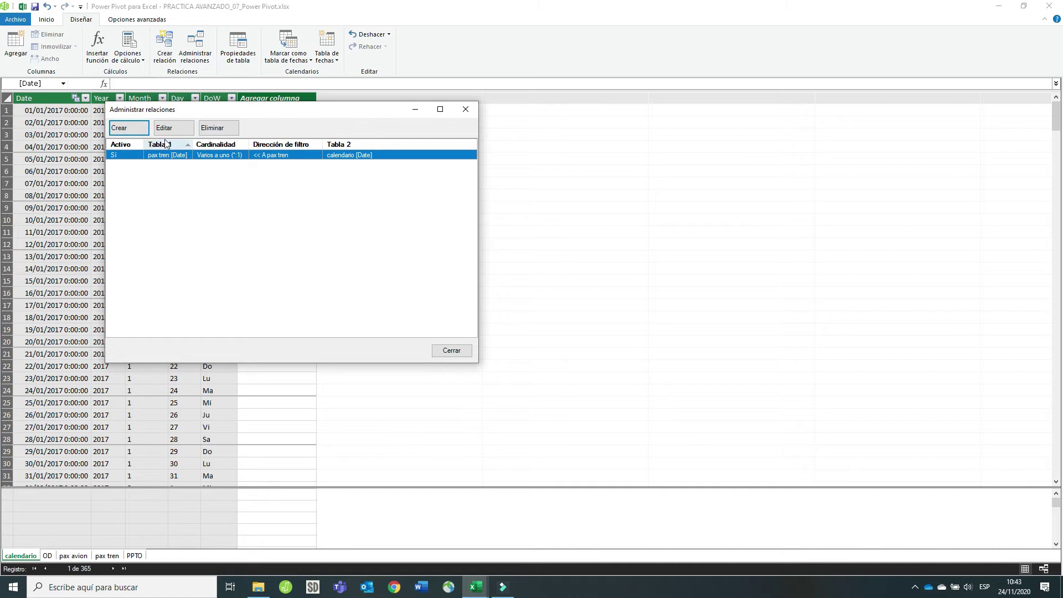
pyautogui.click(185, 132)
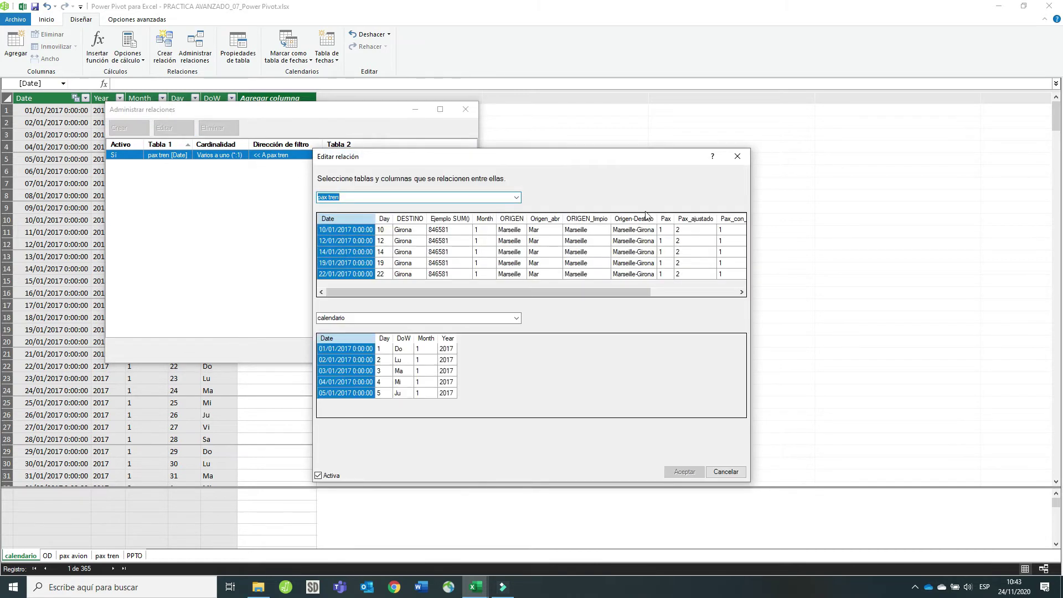
pyautogui.click(737, 156)
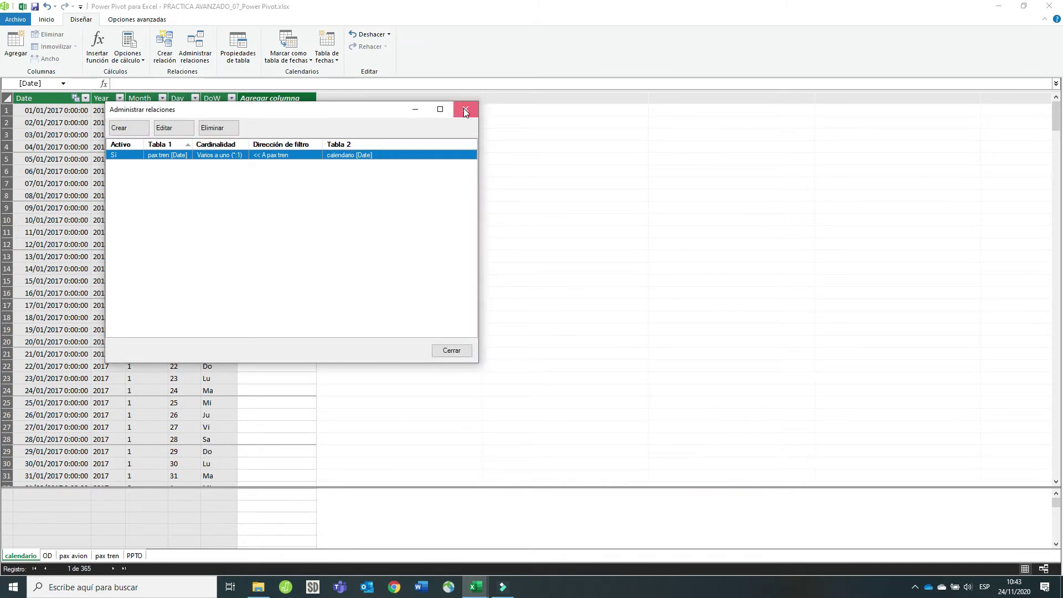
pyautogui.click(464, 110)
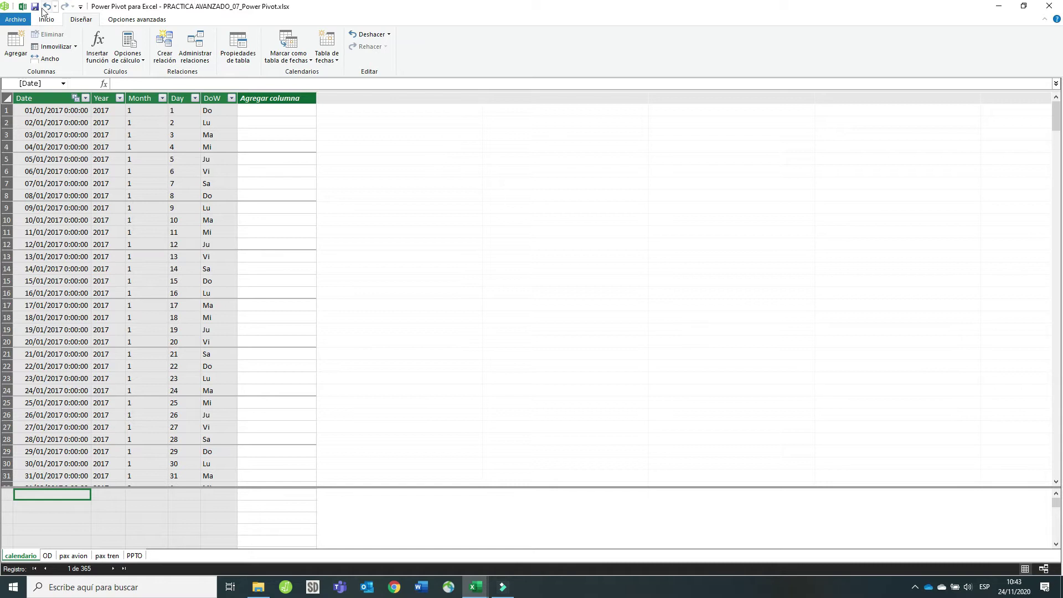
# In diagram view, place the PPTO table below pax avion and lengthen the pax tren table to show more of its fields
pyautogui.click(53, 21)
pyautogui.click(651, 49)
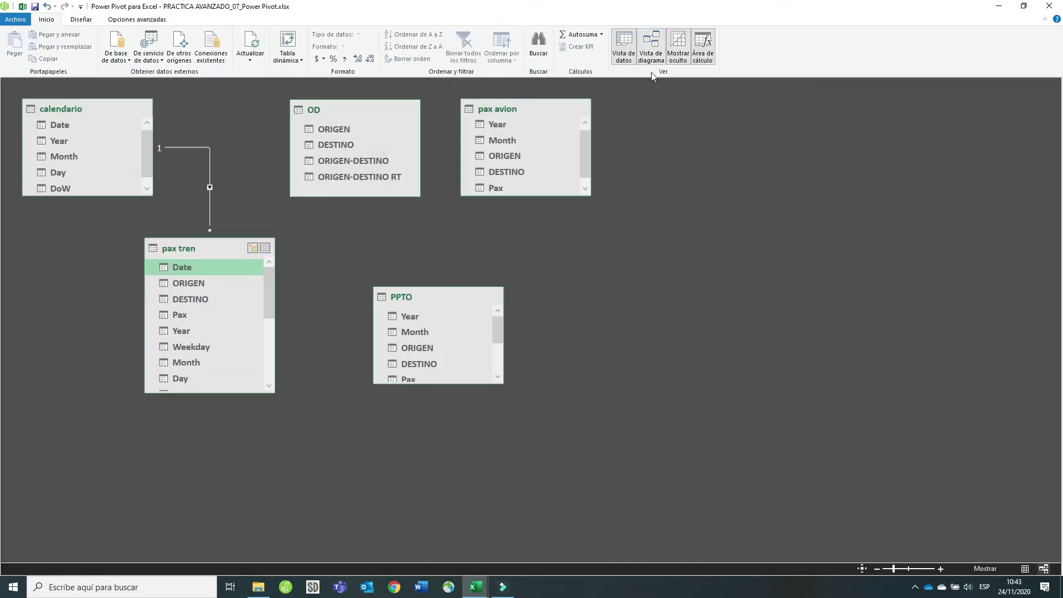
pyautogui.click(207, 283)
pyautogui.click(200, 295)
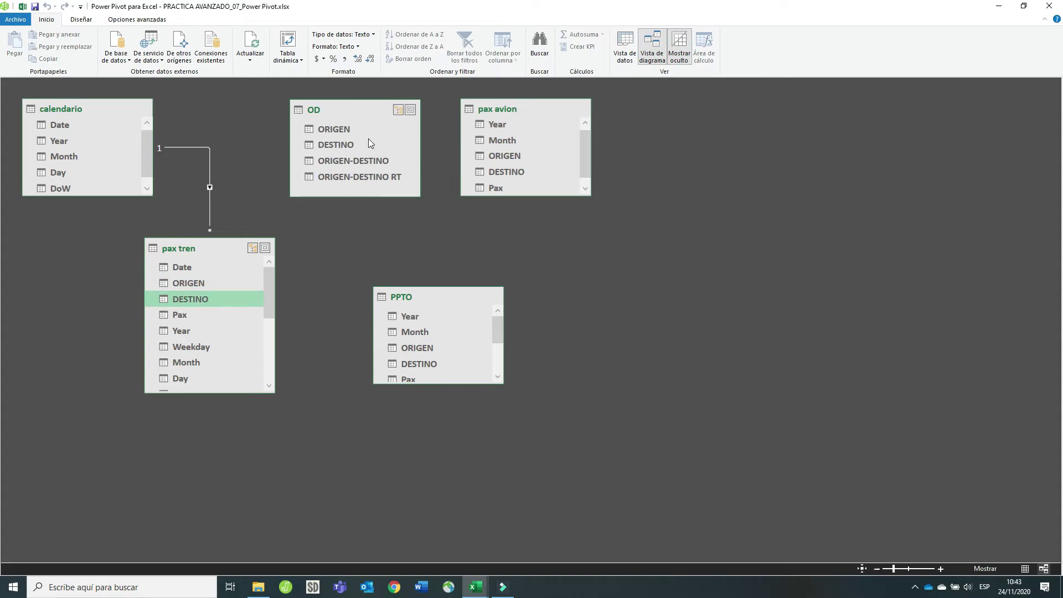
pyautogui.moveTo(435, 294); pyautogui.dragTo(649, 247)
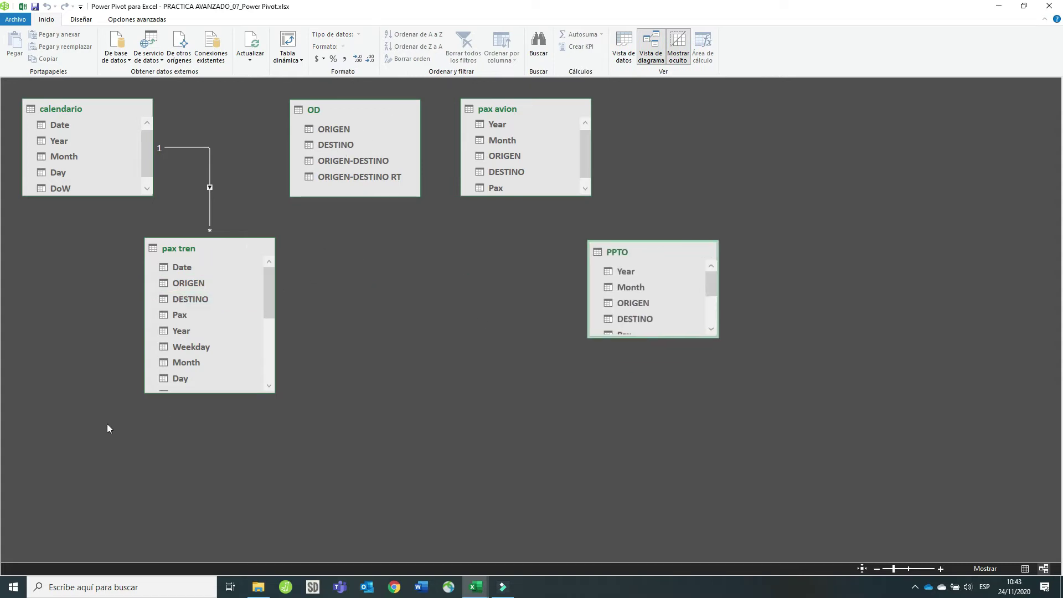
pyautogui.moveTo(233, 394); pyautogui.dragTo(233, 480)
# Try to create a relationship from OD's ORIGEN field to the pax tren table
pyautogui.moveTo(267, 350); pyautogui.dragTo(269, 272)
pyautogui.moveTo(352, 129); pyautogui.dragTo(253, 336)
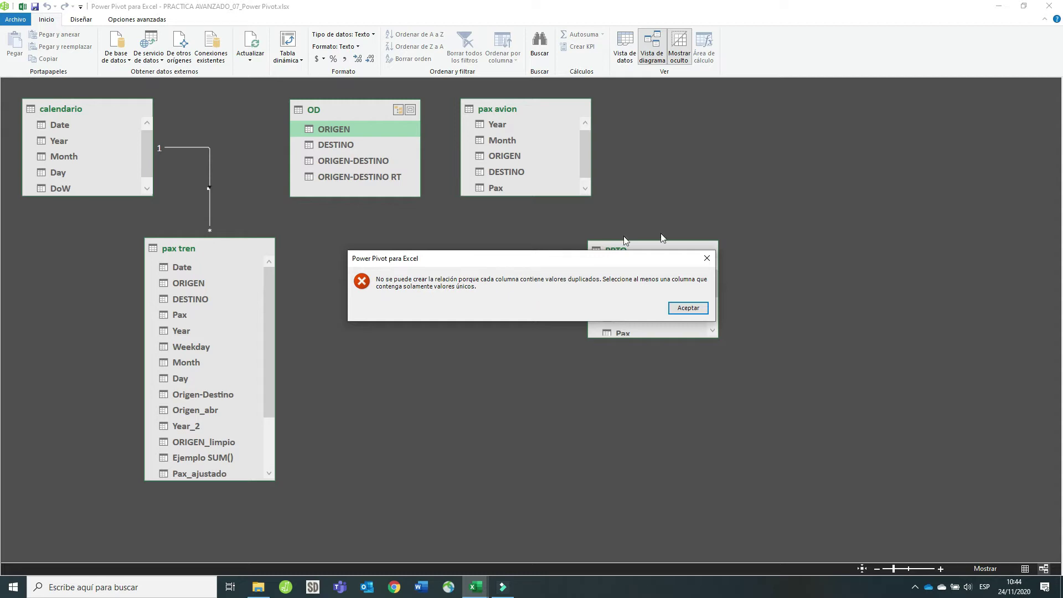
pyautogui.click(706, 258)
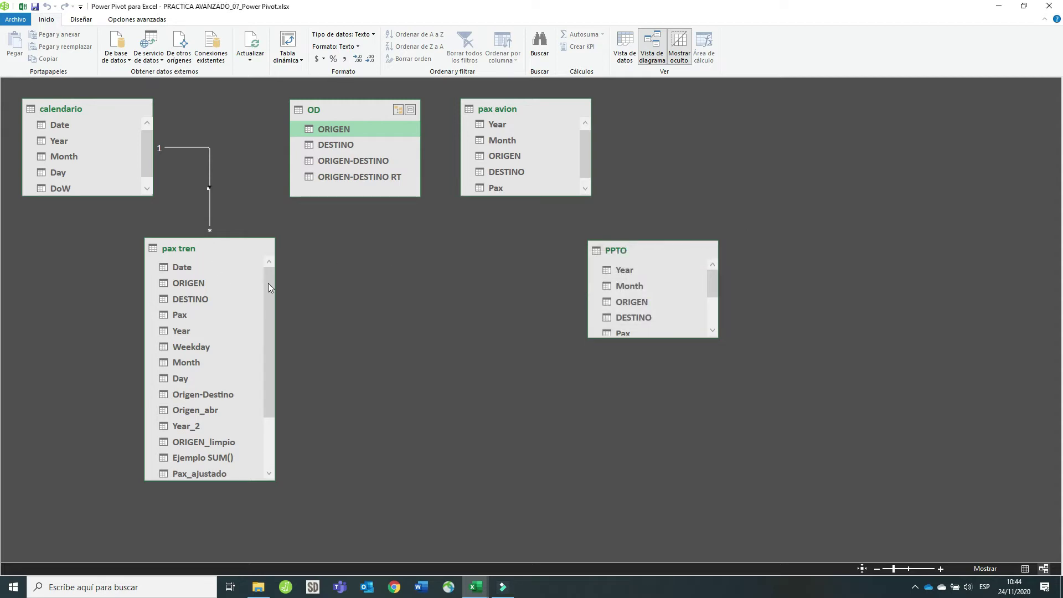
# Check OD's ORIGEN-DESTINO field in the diagram and the Origen-Destino column of pax tren in data view
pyautogui.moveTo(265, 283)
pyautogui.mouseDown()
pyautogui.moveTo(262, 345)
pyautogui.moveTo(261, 292)
pyautogui.mouseUp()
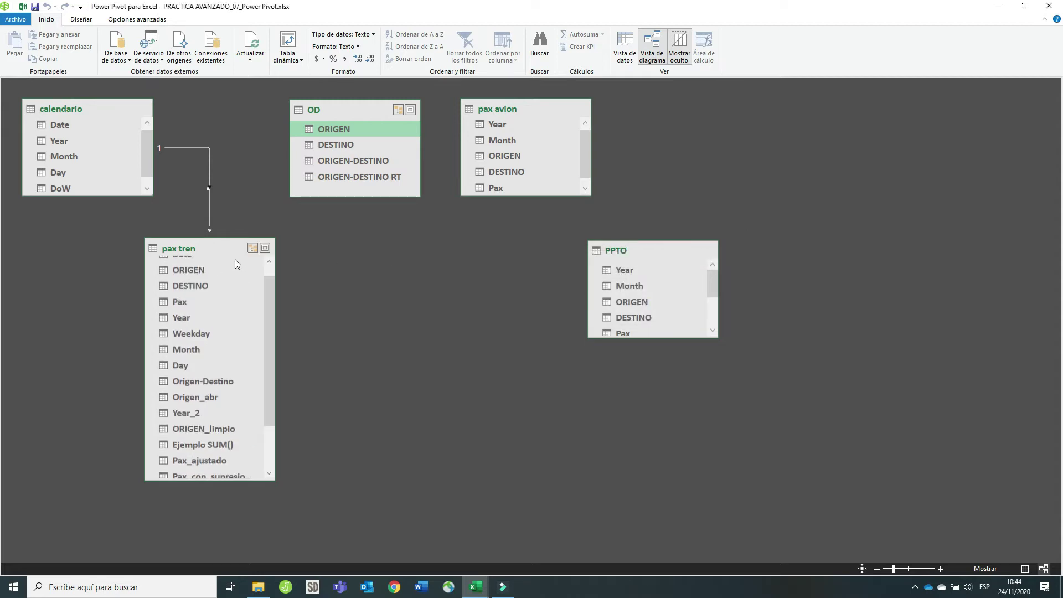
pyautogui.click(226, 247)
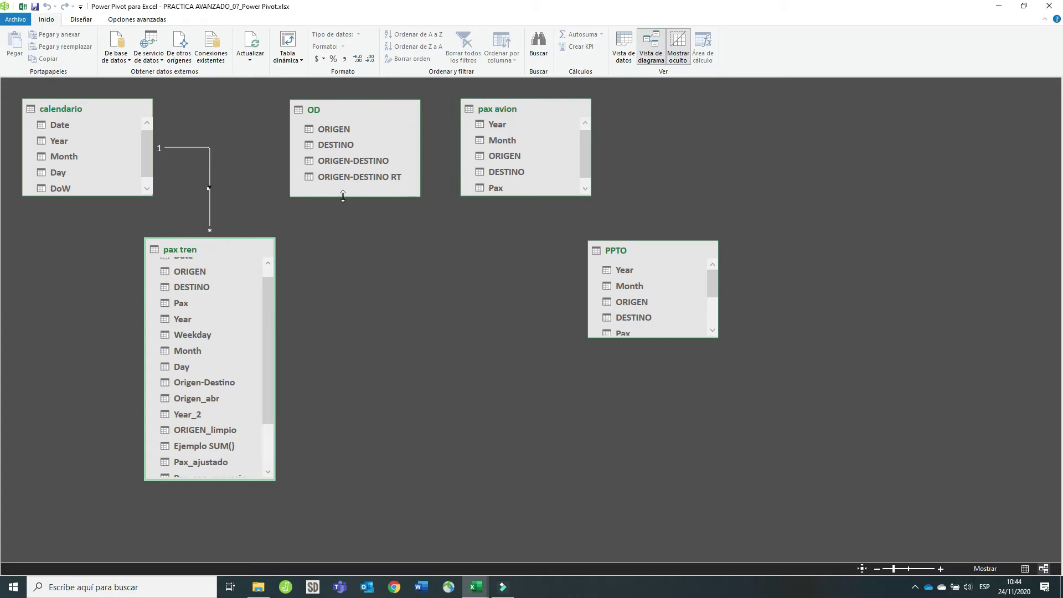
pyautogui.click(351, 165)
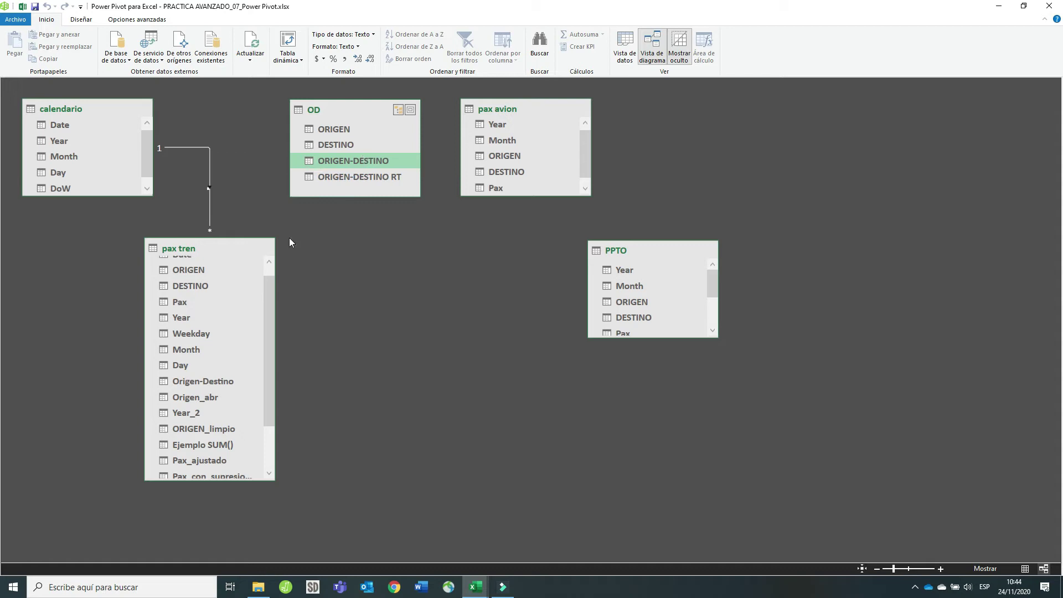
pyautogui.click(626, 52)
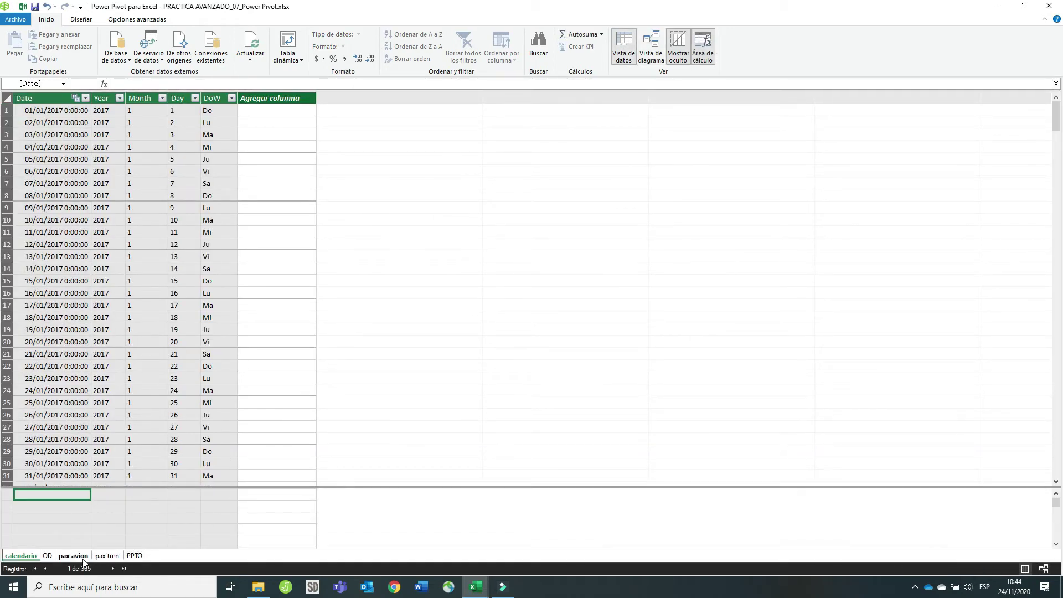
pyautogui.click(76, 556)
pyautogui.click(107, 555)
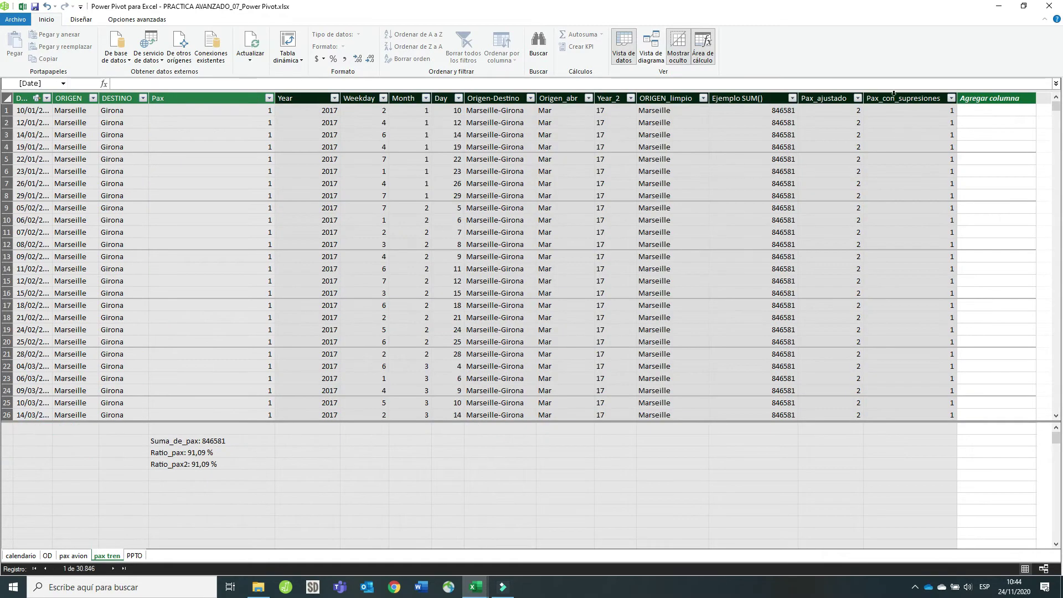
pyautogui.click(502, 100)
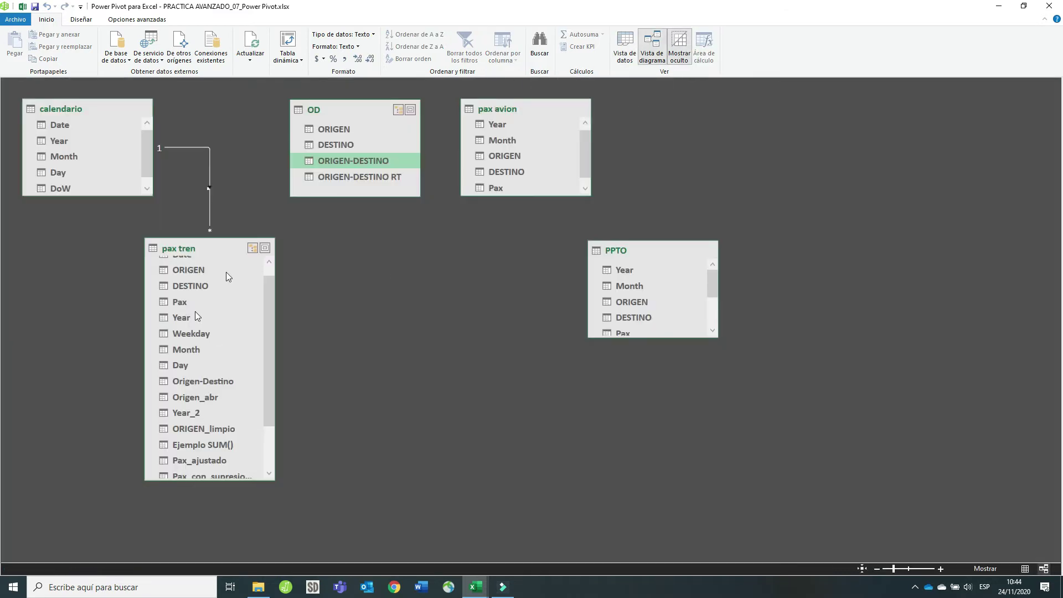
# Relate the Origen-Destino field of pax tren to the ORIGEN-DESTINO field of OD in diagram view
pyautogui.moveTo(275, 342); pyautogui.dragTo(267, 342)
pyautogui.moveTo(262, 380); pyautogui.dragTo(263, 433)
pyautogui.scroll(1, 266, 416)
pyautogui.moveTo(233, 335); pyautogui.dragTo(337, 161)
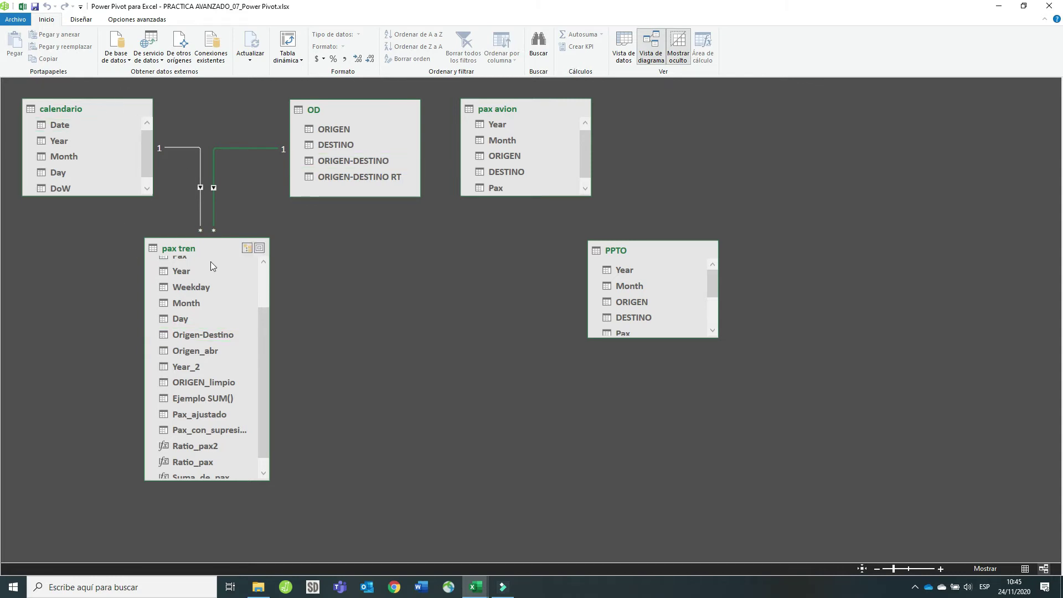
# Shorten the pax tren table in the diagram and move the pax avion table farther away from OD
pyautogui.moveTo(233, 479); pyautogui.dragTo(238, 437)
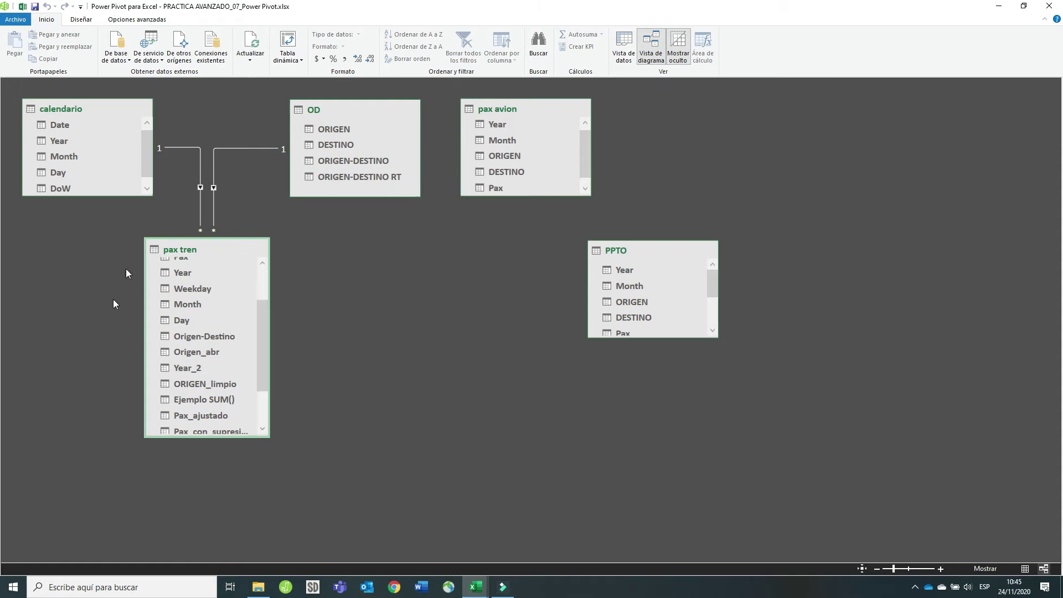
pyautogui.moveTo(217, 436); pyautogui.dragTo(217, 405)
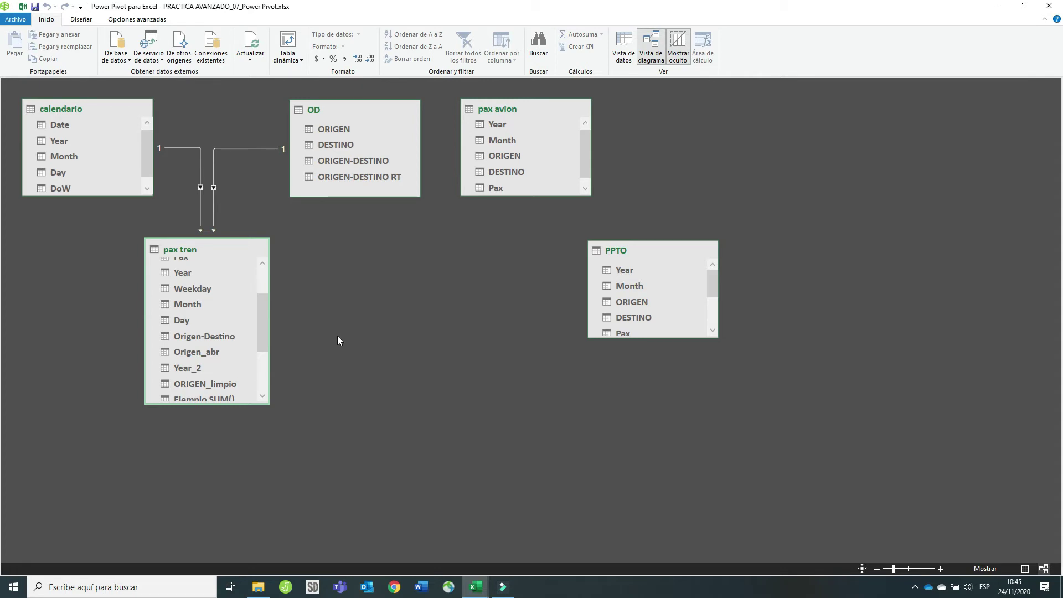
pyautogui.moveTo(536, 109); pyautogui.dragTo(617, 118)
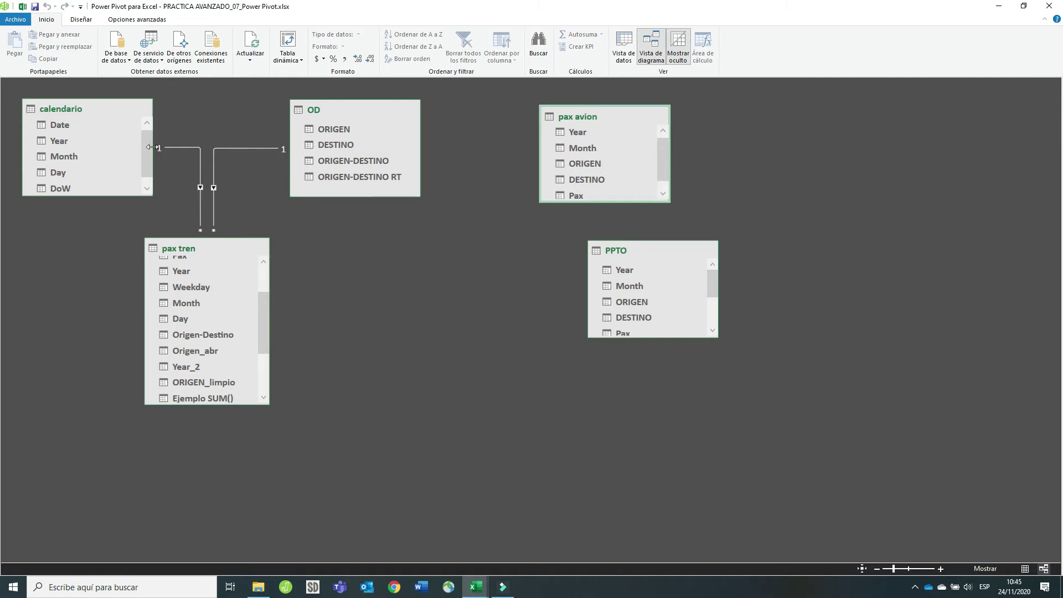
# Create a hierarchy named FECHAS in the calendario table
pyautogui.moveTo(145, 151)
pyautogui.mouseDown()
pyautogui.moveTo(145, 160)
pyautogui.moveTo(146, 137)
pyautogui.mouseUp()
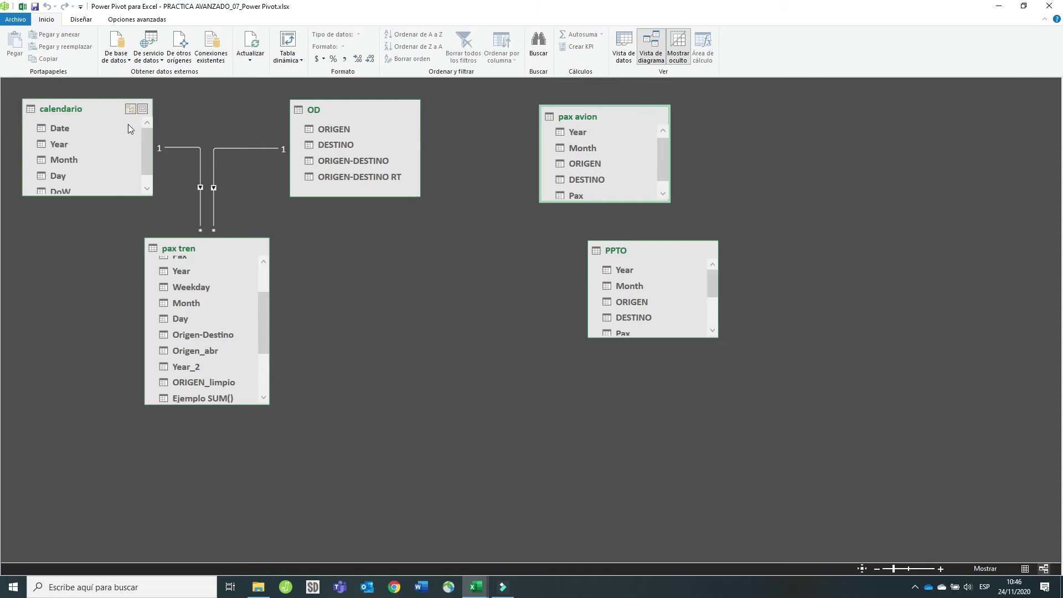
pyautogui.click(131, 109)
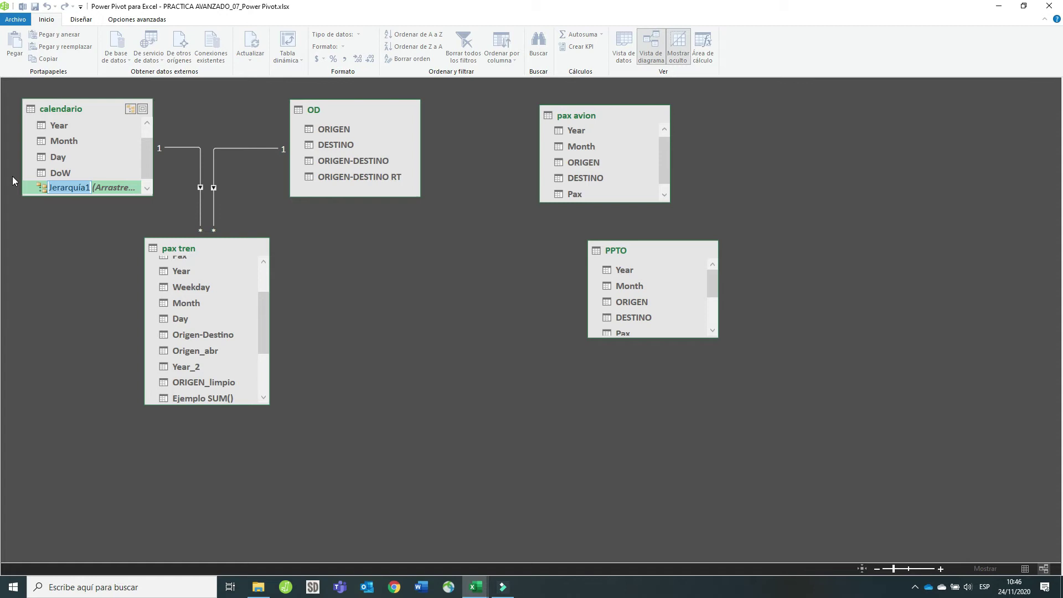
pyautogui.write('FECHAS')
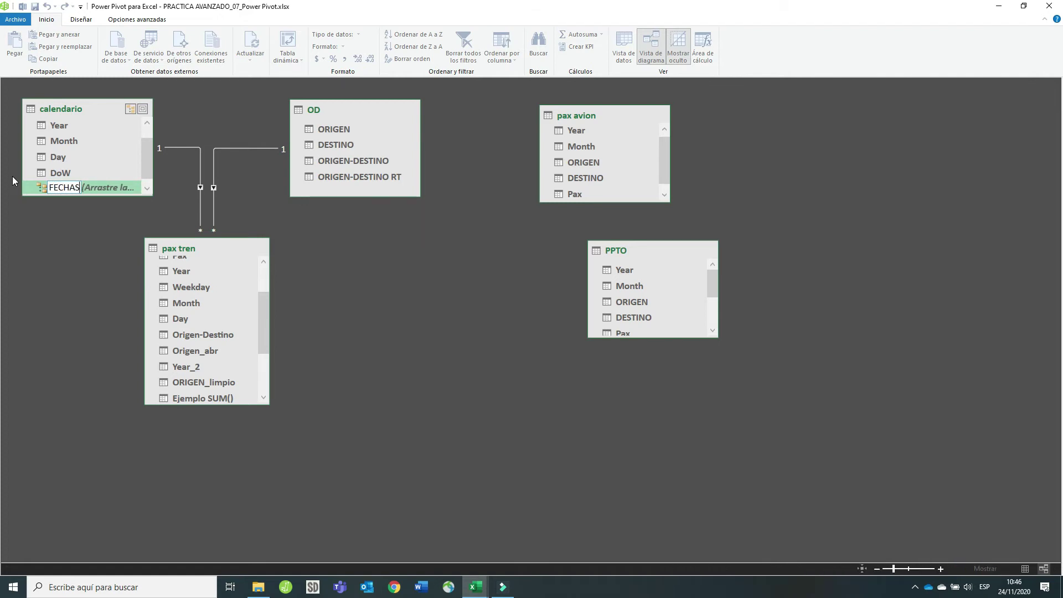
pyautogui.press('Return')
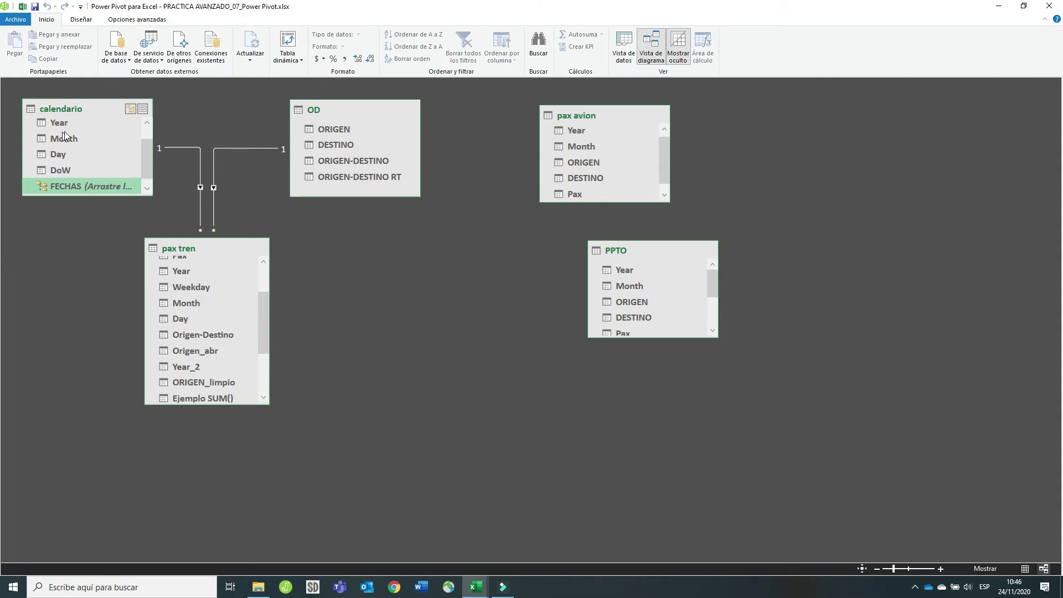
# Add the Date, Year, Month and Day fields of calendario to the FECHAS hierarchy and check its levels
pyautogui.scroll(1, 73, 126)
pyautogui.scroll(-1, 69, 132)
pyautogui.scroll(1, 68, 132)
pyautogui.scroll(-1, 69, 132)
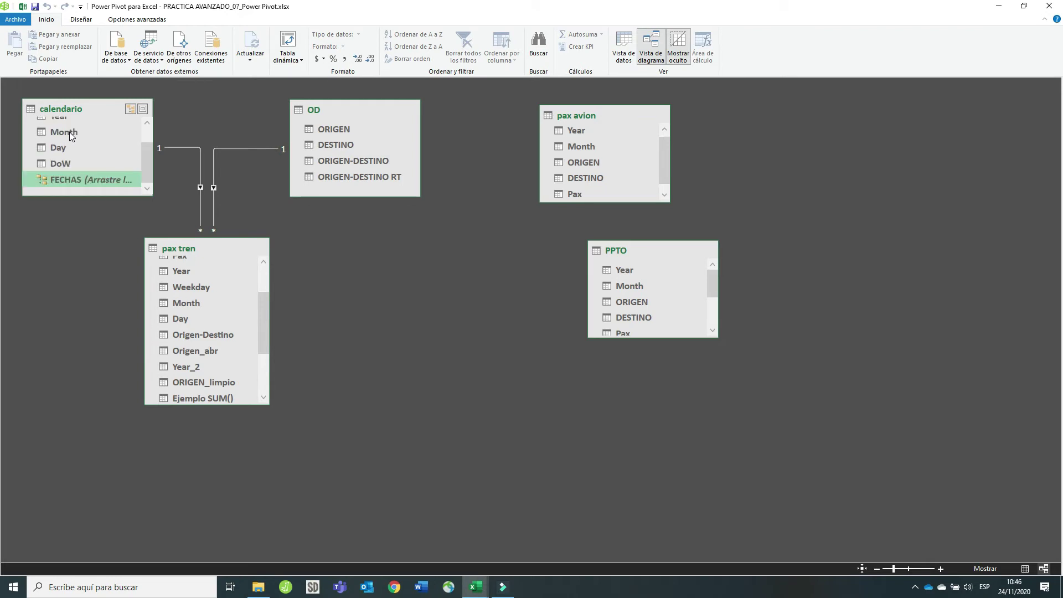
pyautogui.scroll(1, 69, 132)
pyautogui.click(69, 132)
pyautogui.keyDown('shift'); pyautogui.click(70, 146); pyautogui.keyUp('shift')
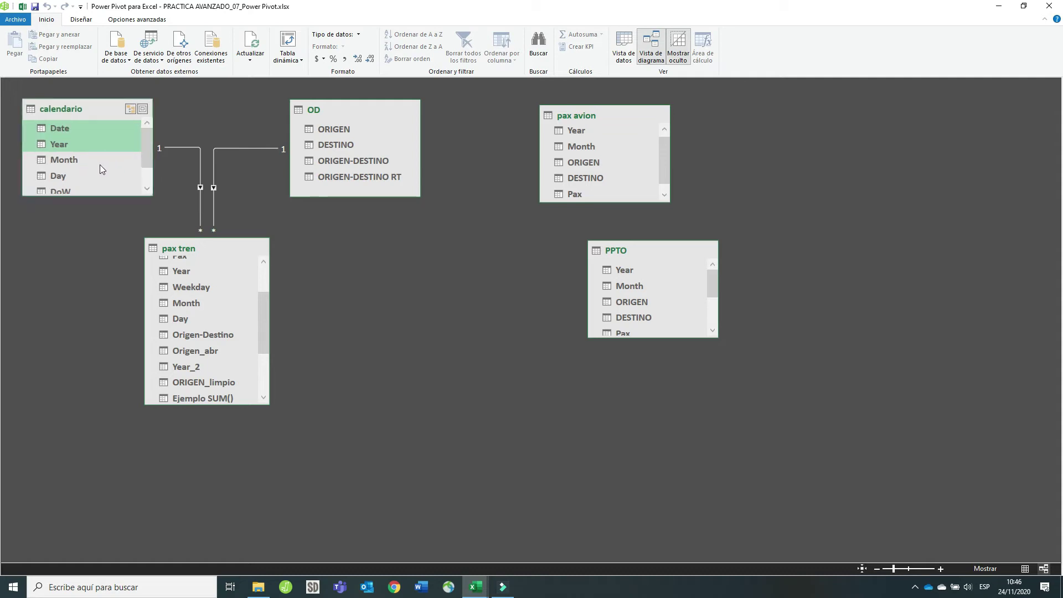
pyautogui.moveTo(144, 151)
pyautogui.mouseDown()
pyautogui.moveTo(147, 176)
pyautogui.moveTo(145, 161)
pyautogui.mouseUp()
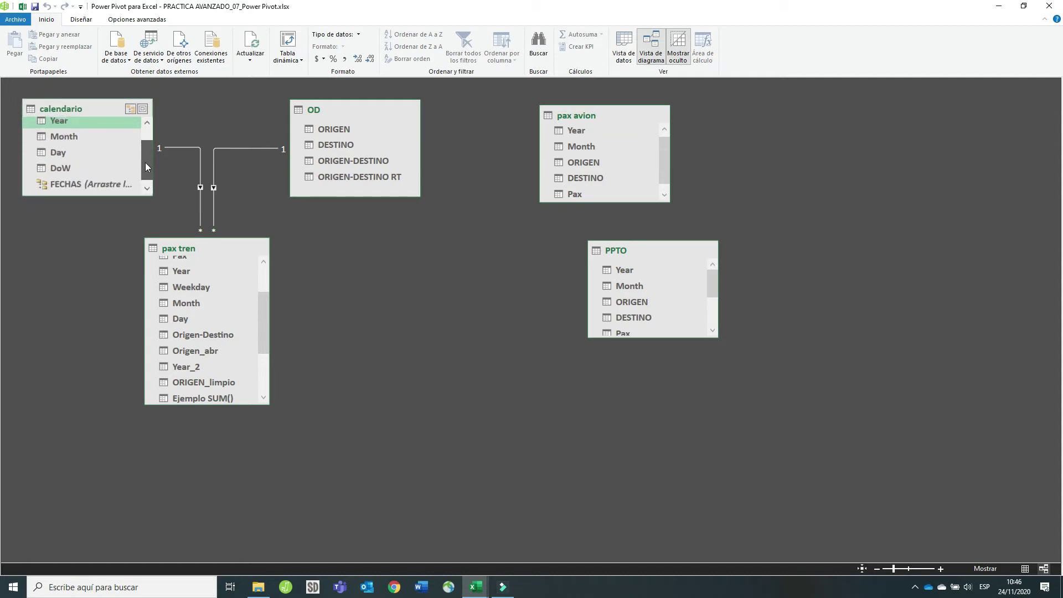
pyautogui.keyDown('shift'); pyautogui.click(72, 138); pyautogui.keyUp('shift')
pyautogui.keyDown('shift'); pyautogui.click(65, 157); pyautogui.keyUp('shift')
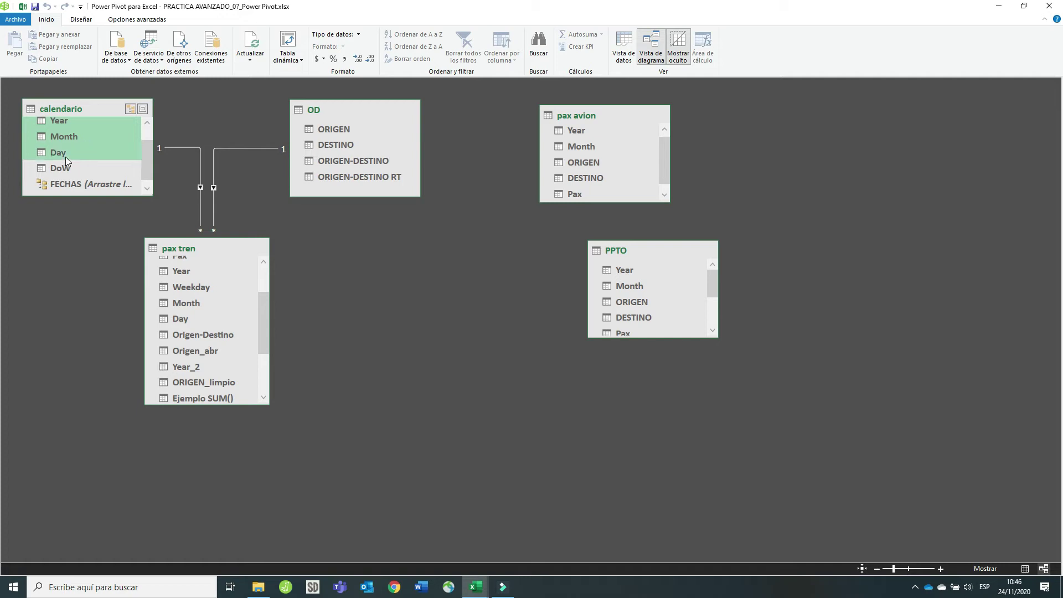
pyautogui.moveTo(88, 158); pyautogui.dragTo(78, 188)
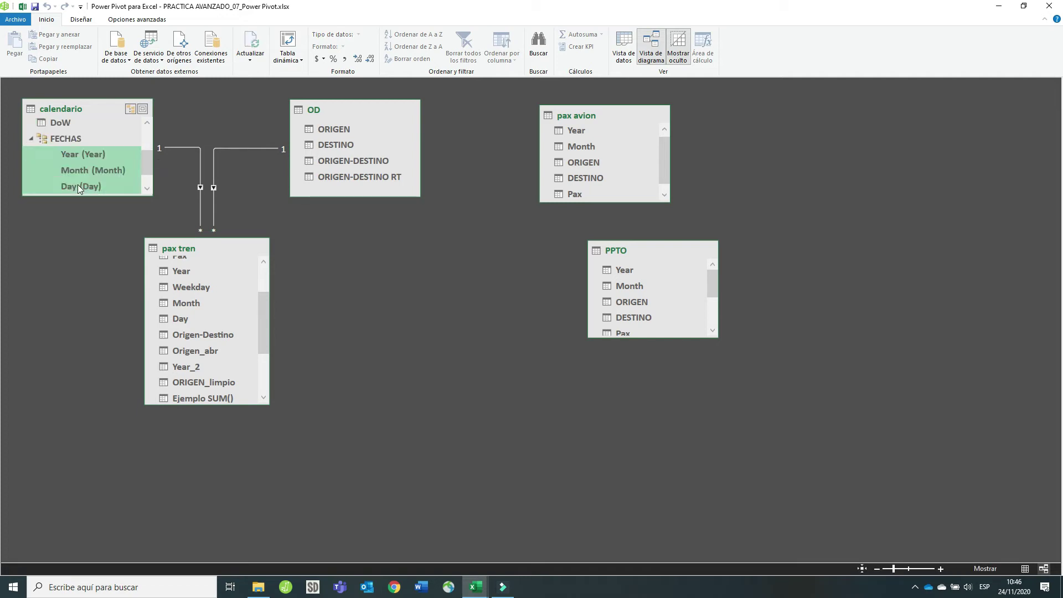
pyautogui.moveTo(145, 156); pyautogui.dragTo(142, 125)
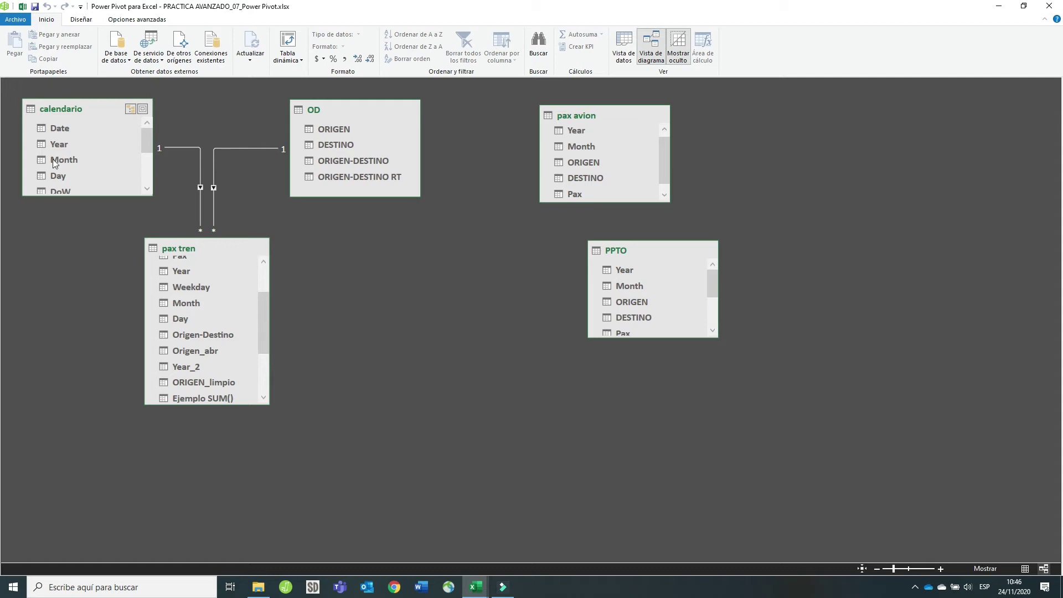
pyautogui.moveTo(145, 137); pyautogui.dragTo(147, 168)
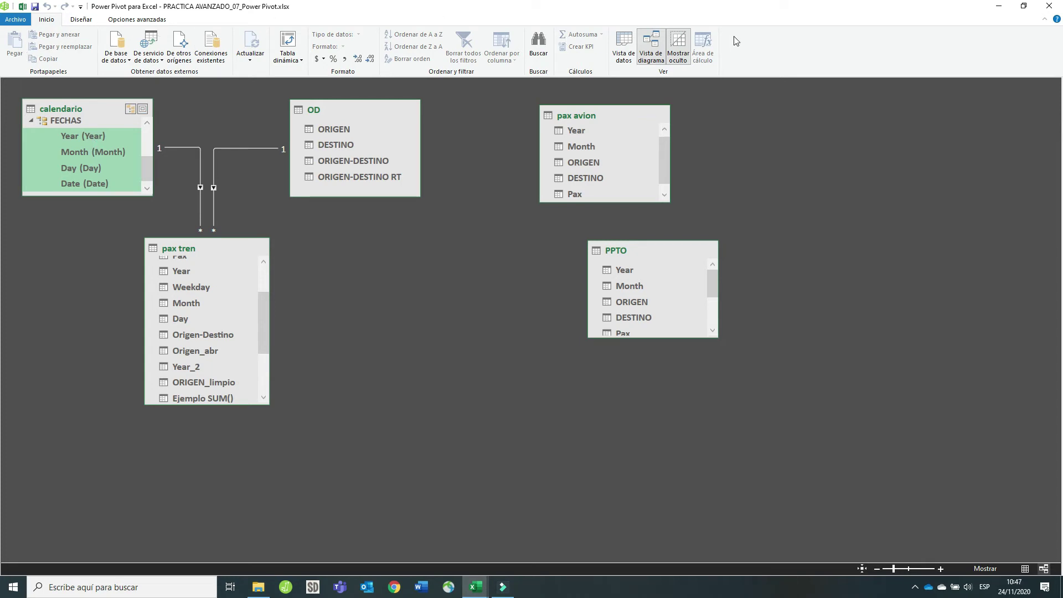
# Switch to the Excel workbook and remove ORIGEN_limpio from the rows of the pivot table on Hoja1
pyautogui.click(999, 12)
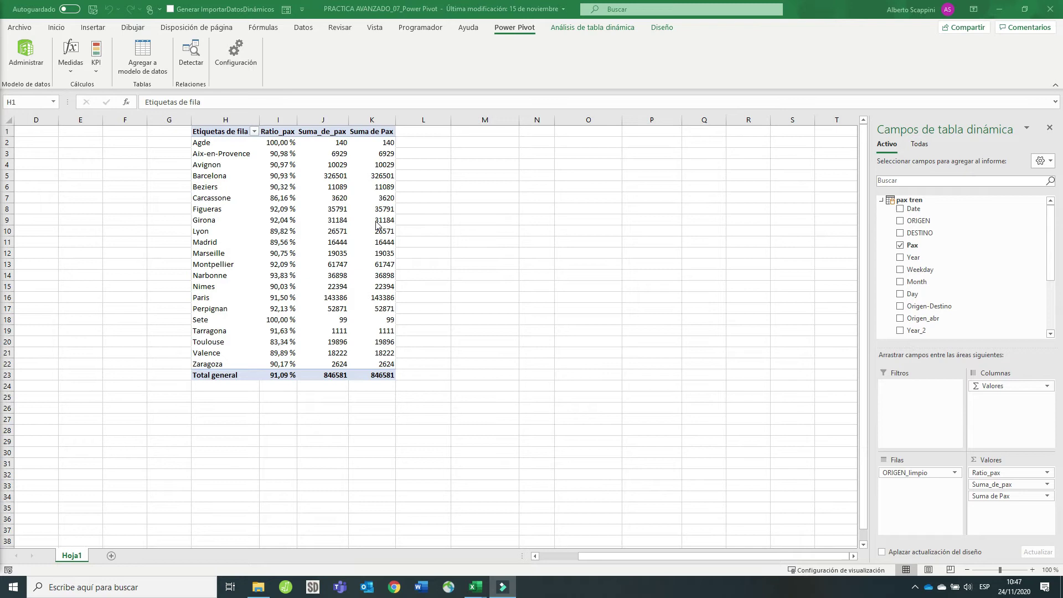
pyautogui.click(337, 228)
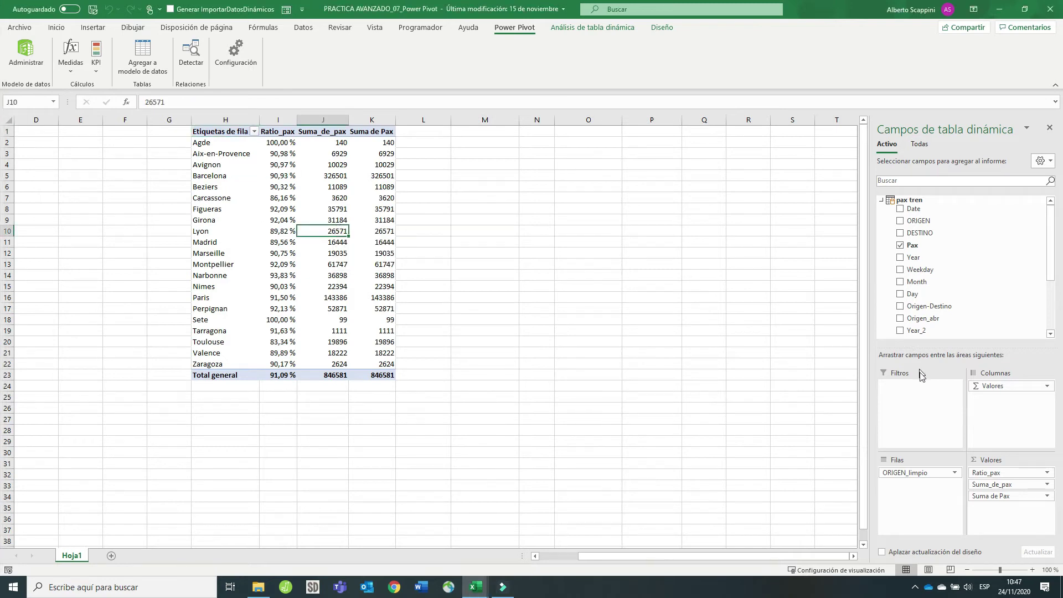
pyautogui.moveTo(913, 472); pyautogui.dragTo(936, 331)
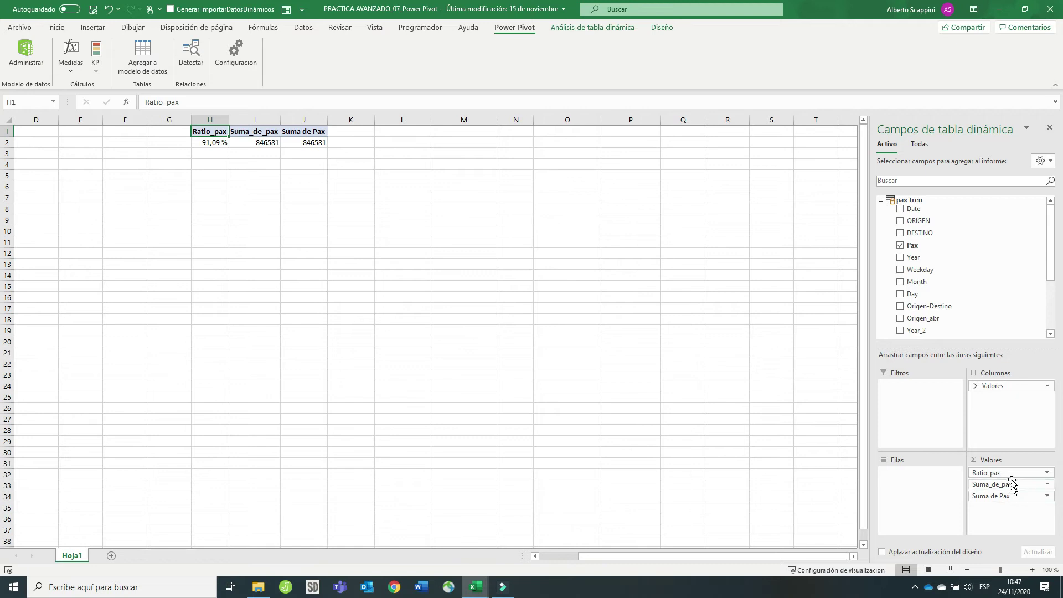
# Remove Ratio_pax and Suma de Pax from the pivot table values, leaving only Suma_de_pax
pyautogui.moveTo(1009, 472); pyautogui.dragTo(989, 329)
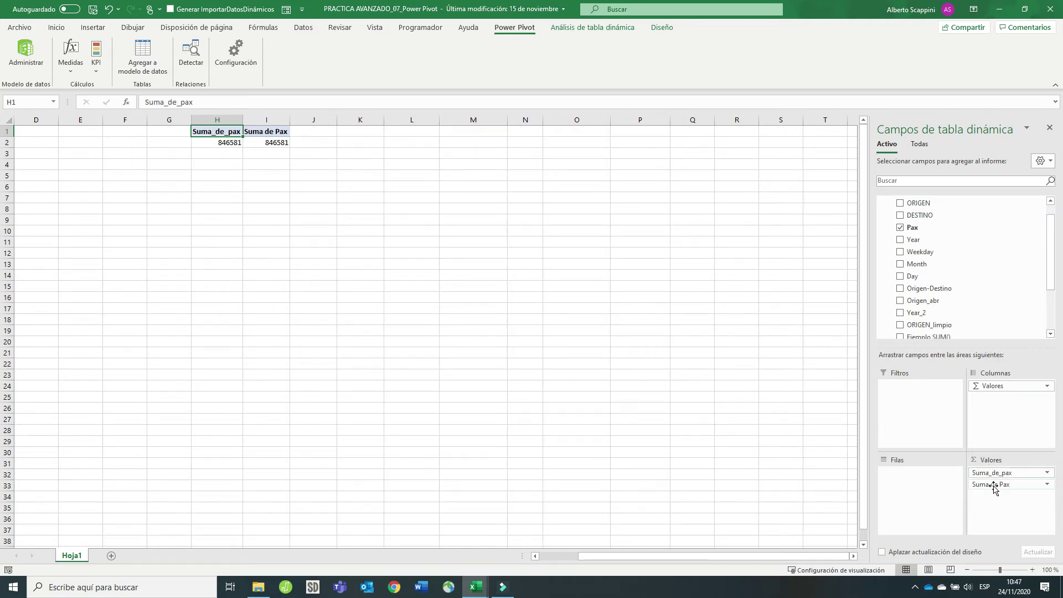
pyautogui.moveTo(999, 484); pyautogui.dragTo(982, 332)
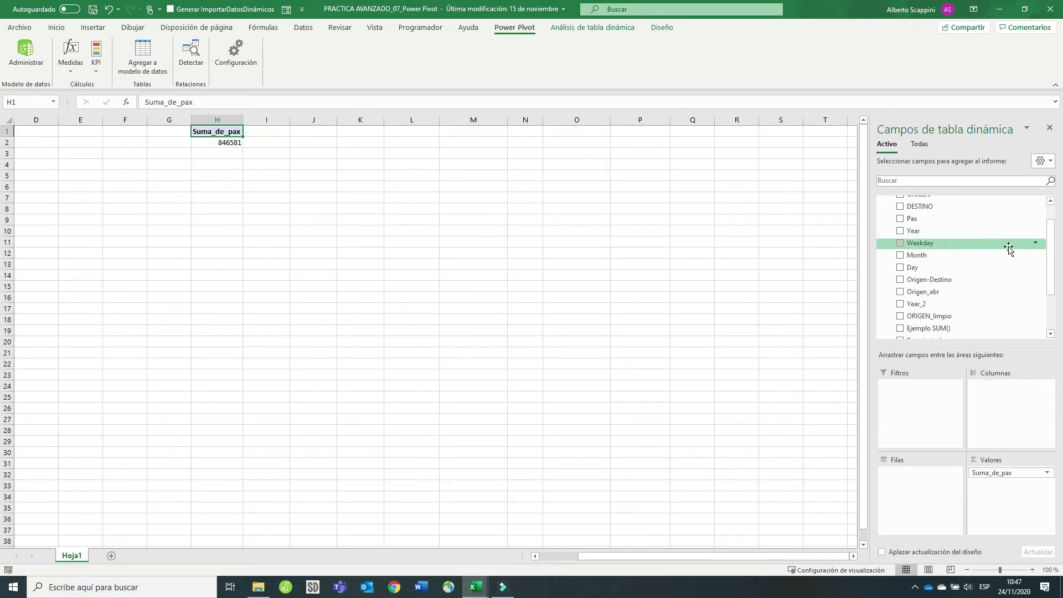
pyautogui.scroll(-2, 1055, 275)
pyautogui.scroll(10, 1055, 275)
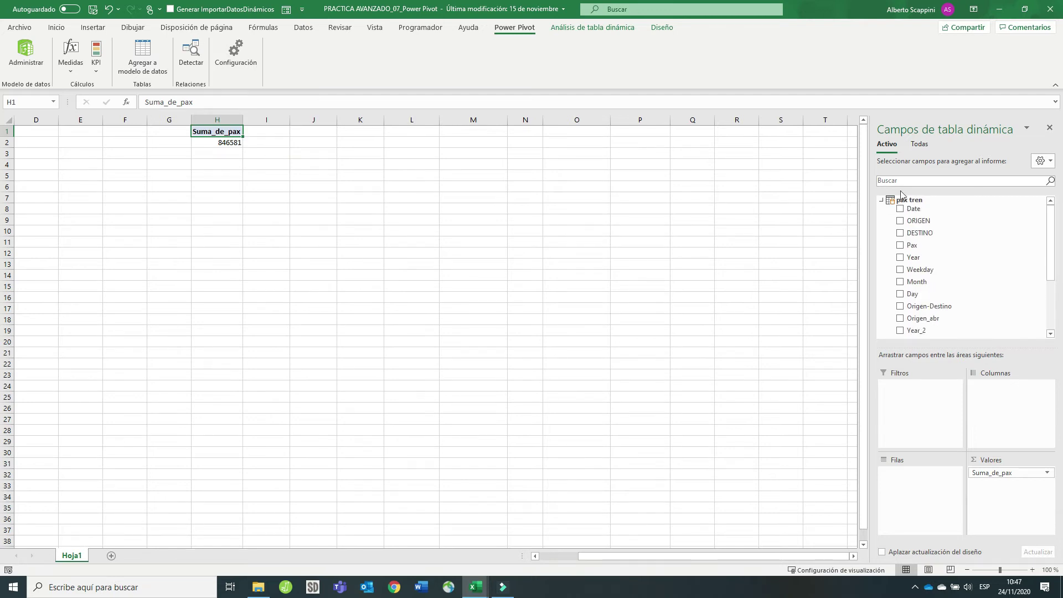
# Show all model tables in the pivot field list and add calendario's FECHAS hierarchy to the rows
pyautogui.click(891, 200)
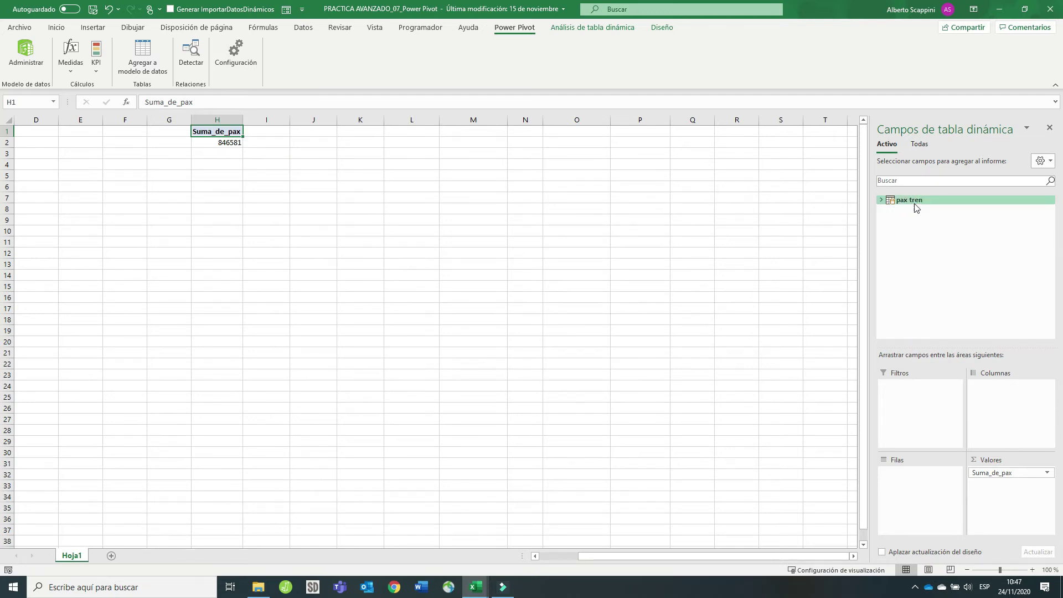
pyautogui.click(920, 145)
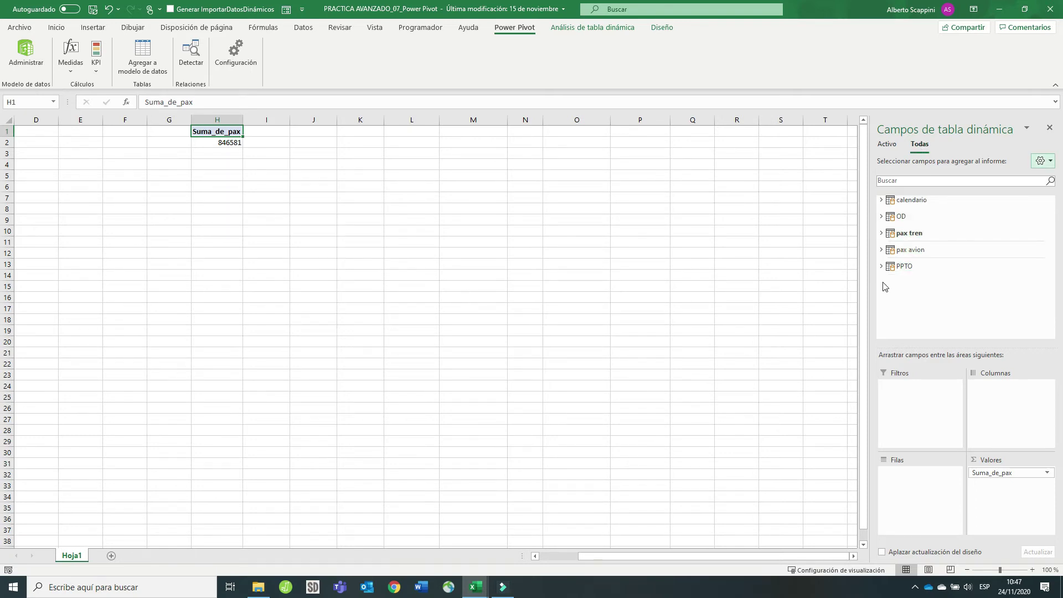
pyautogui.click(903, 200)
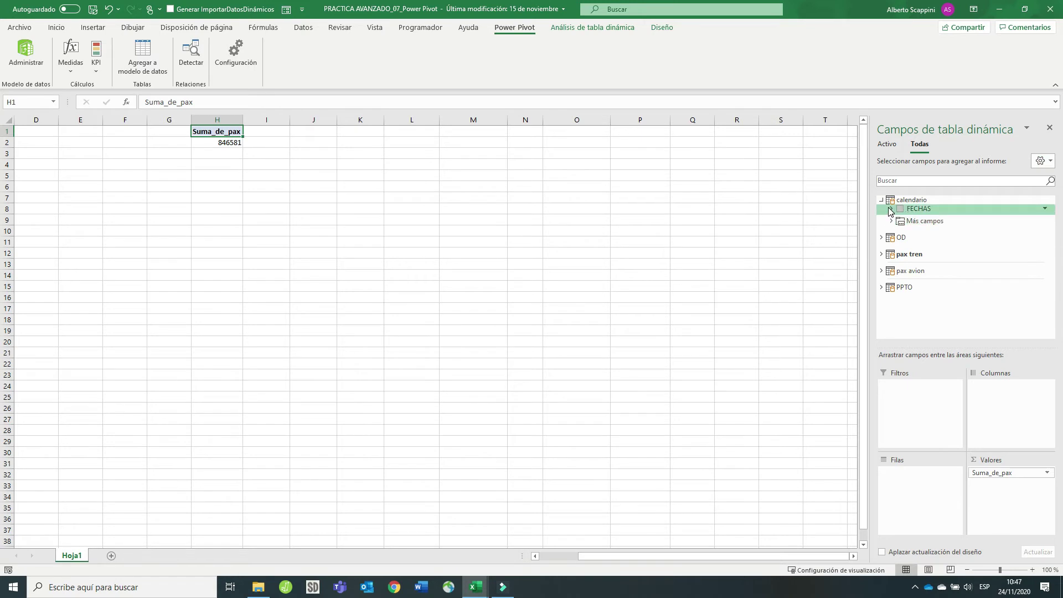
pyautogui.click(890, 210)
pyautogui.click(891, 209)
pyautogui.click(891, 221)
pyautogui.click(892, 223)
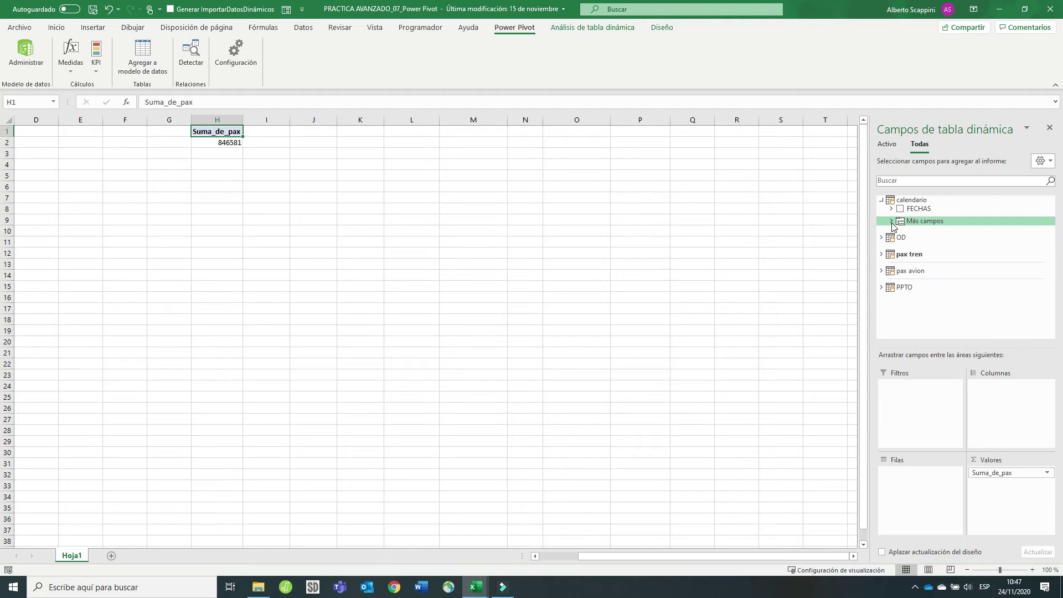
pyautogui.moveTo(910, 209); pyautogui.dragTo(897, 501)
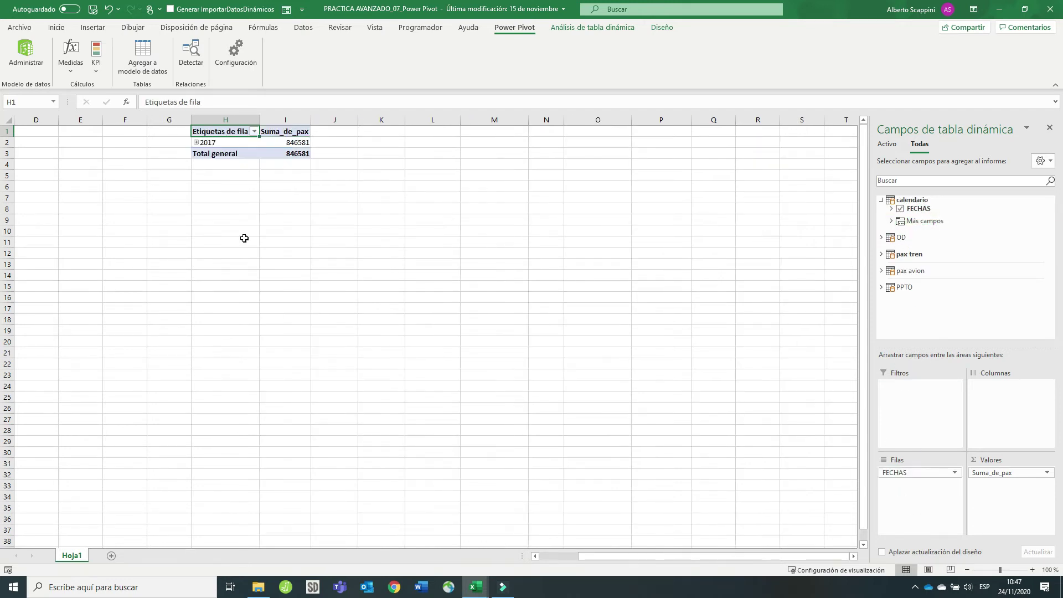
# Expand 2017, month 1 and day 1 in the pivot table rows down to the date level
pyautogui.moveTo(237, 145); pyautogui.dragTo(280, 147)
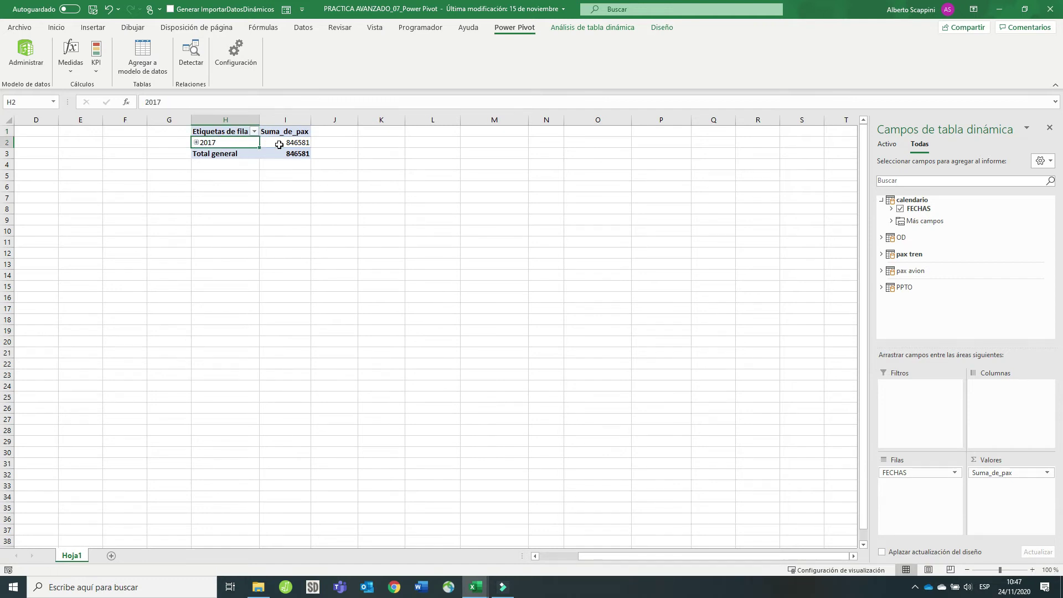
pyautogui.click(196, 143)
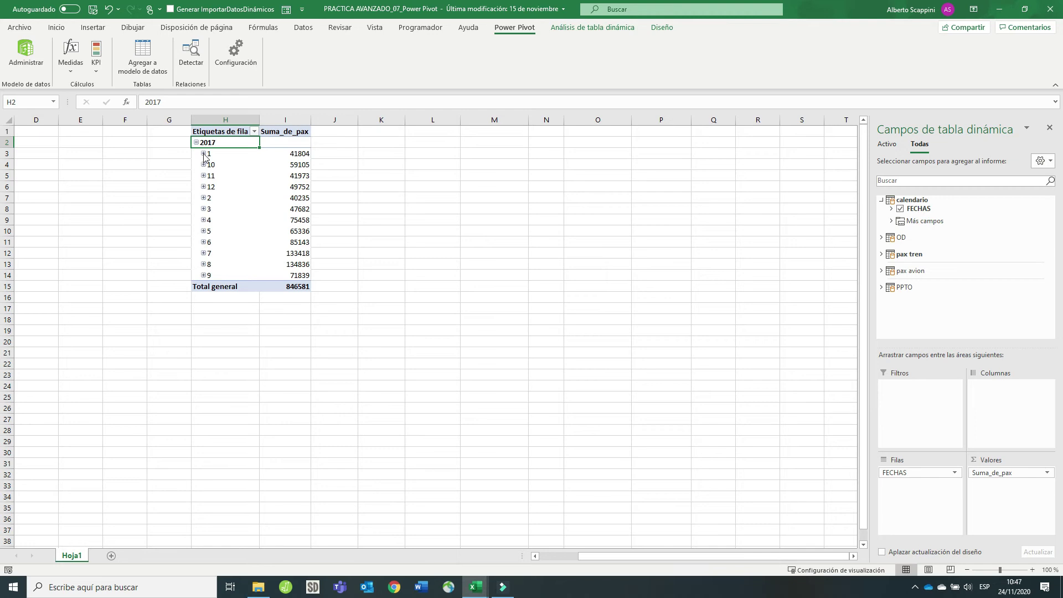
pyautogui.click(203, 153)
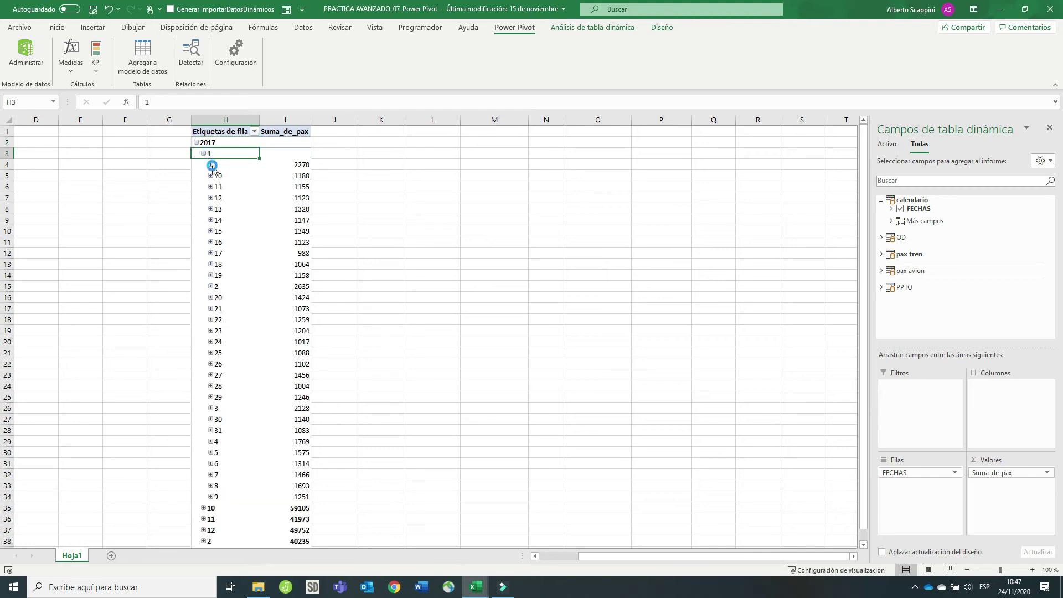
pyautogui.click(211, 165)
pyautogui.moveTo(290, 253)
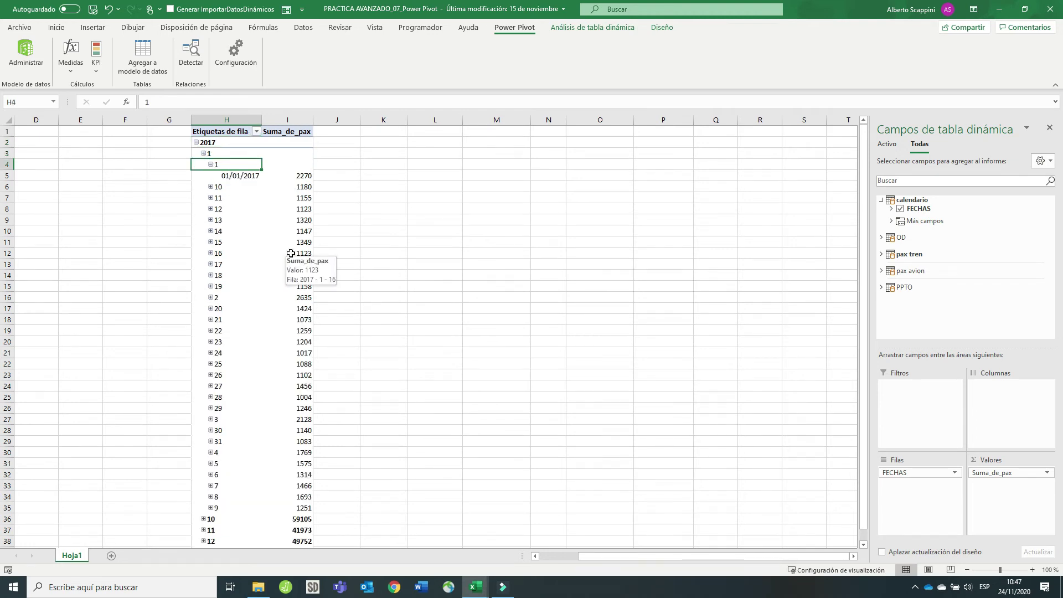
# Undo the day, month and year expansions in the pivot table rows
pyautogui.hotkey('ctrl', 'z')
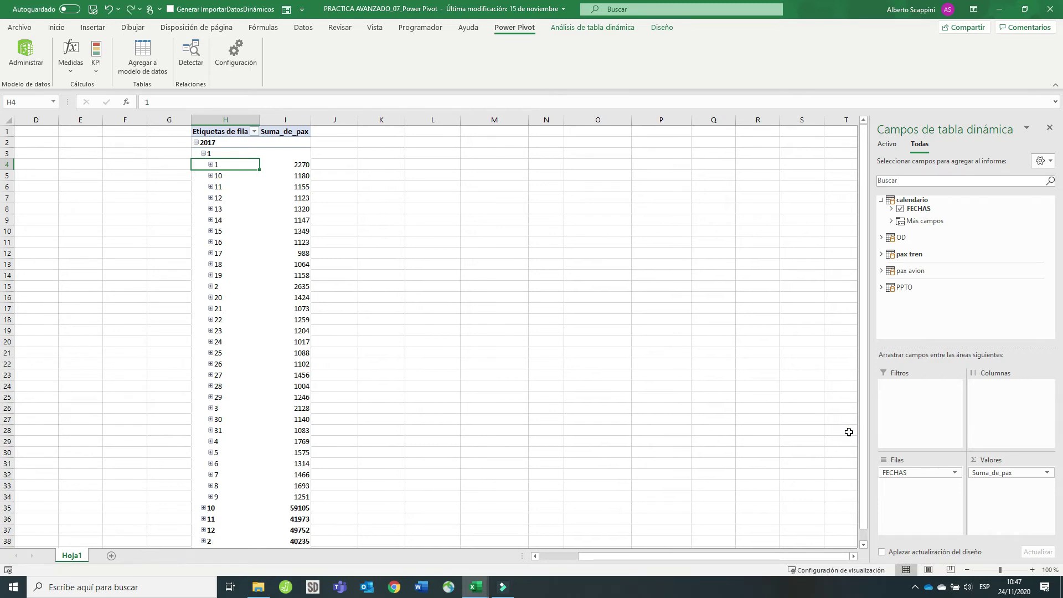
pyautogui.hotkey('ctrl', 'z')
pyautogui.hotkey('ctrl', 'z')
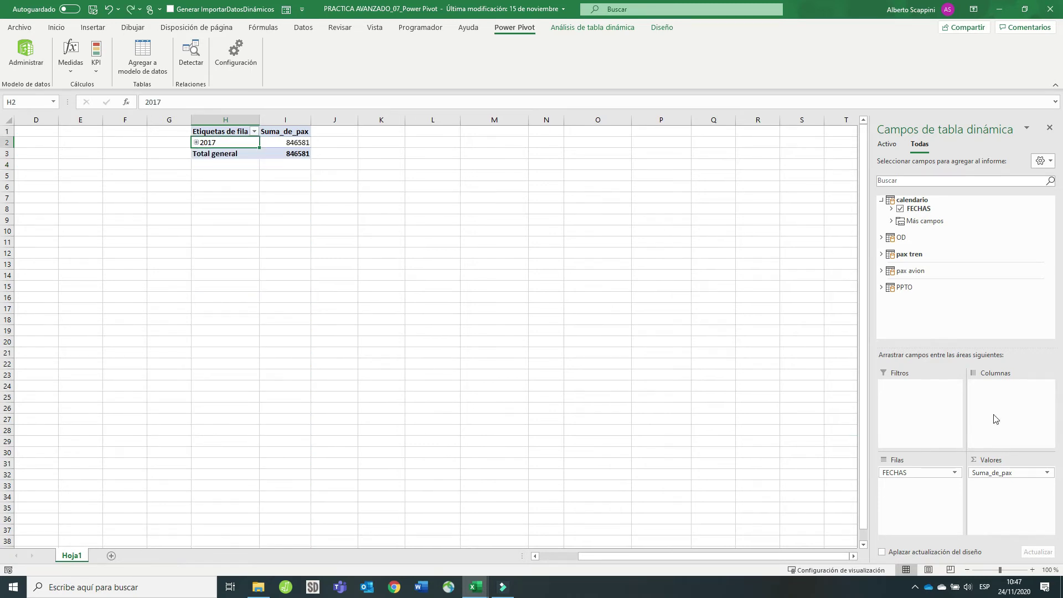
# Examine the FECHAS levels and the fields of the pax tren table in the pivot field list
pyautogui.click(891, 208)
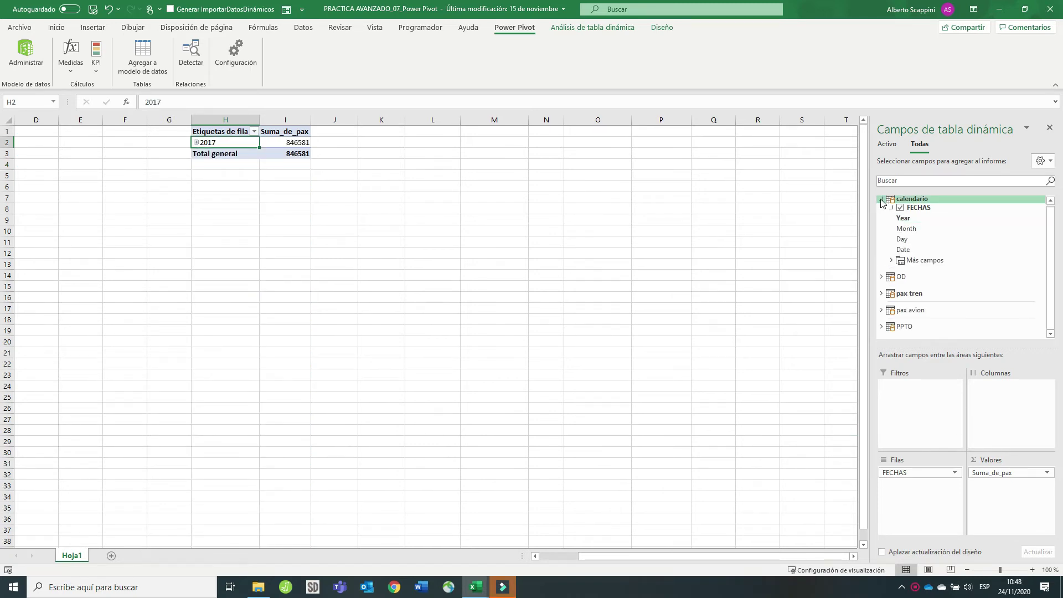
pyautogui.click(881, 200)
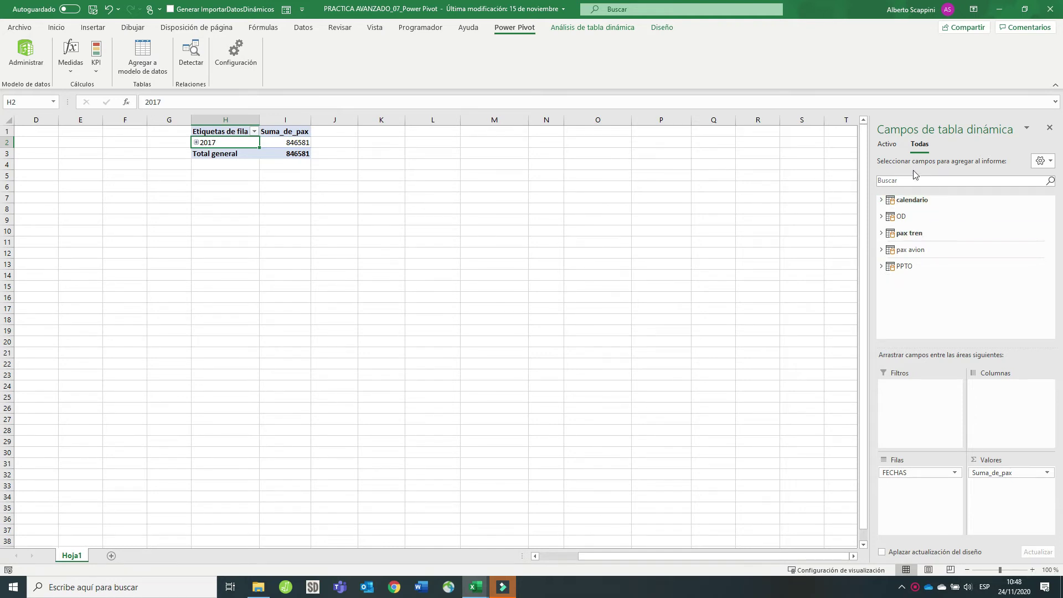
pyautogui.click(881, 233)
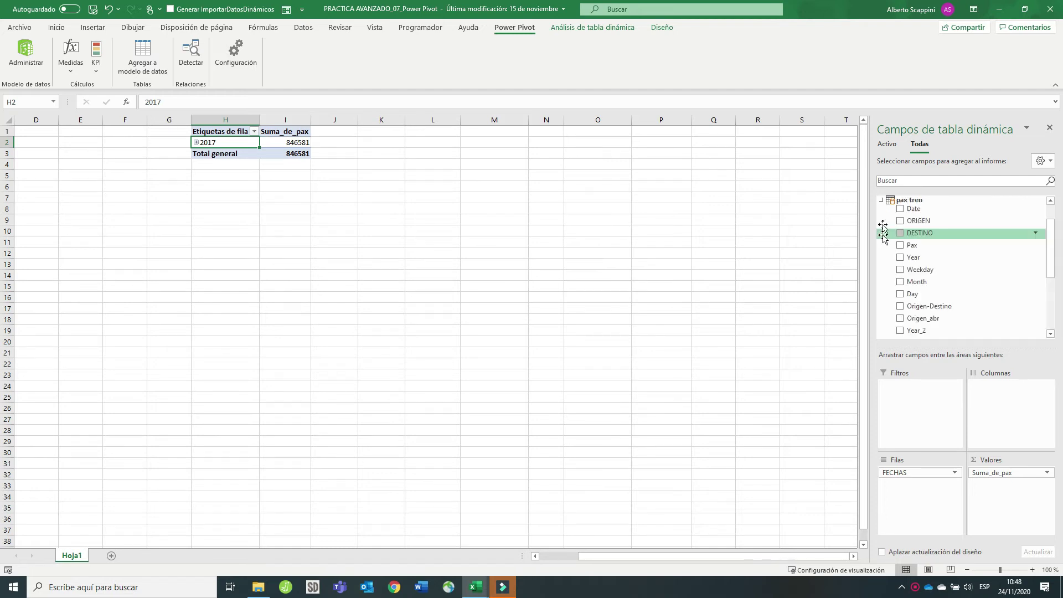
pyautogui.click(881, 199)
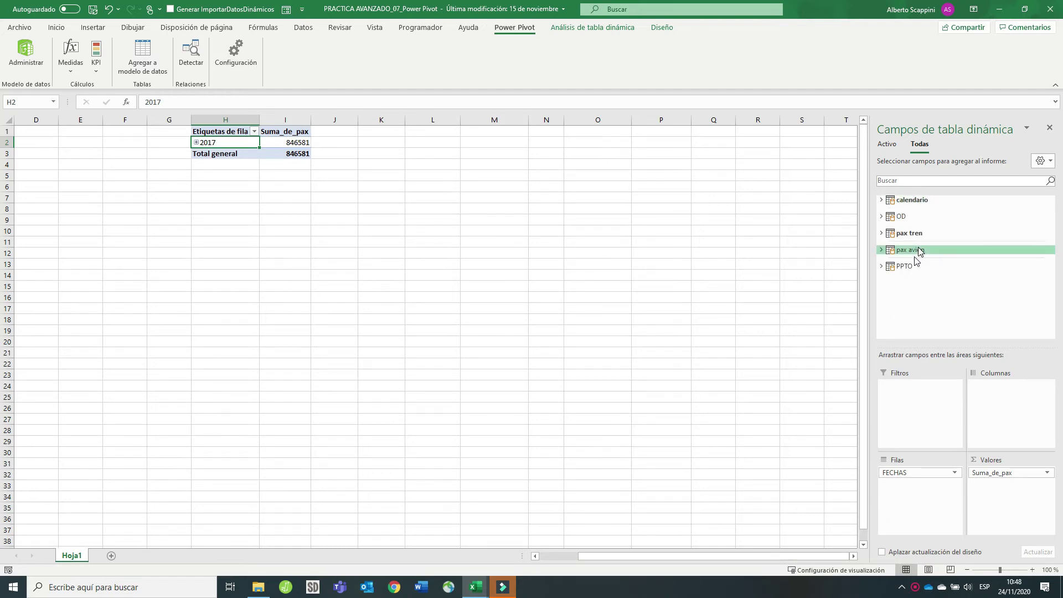
pyautogui.click(881, 266)
pyautogui.click(882, 231)
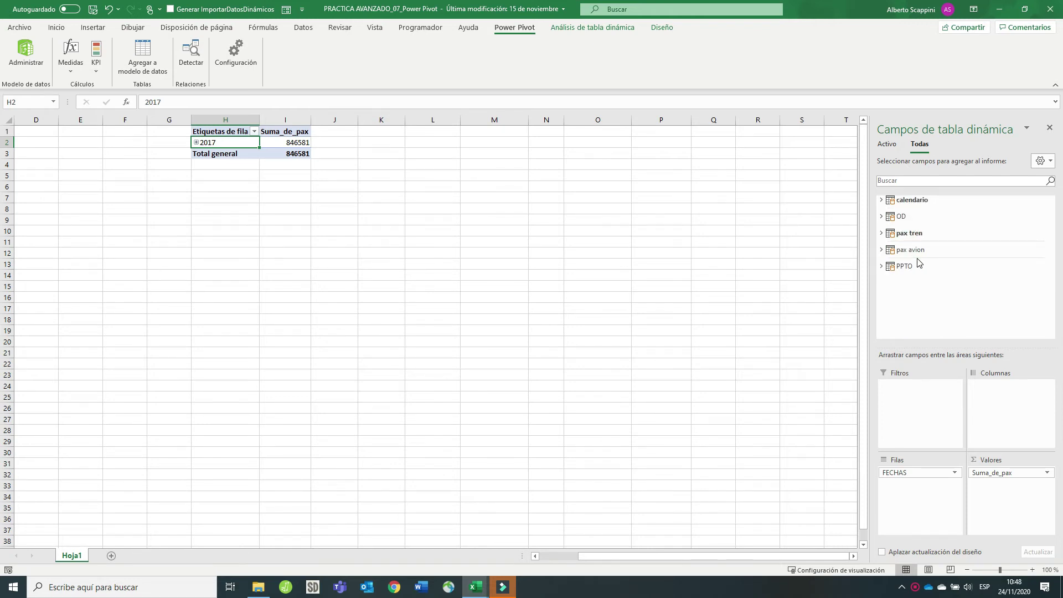
pyautogui.click(881, 233)
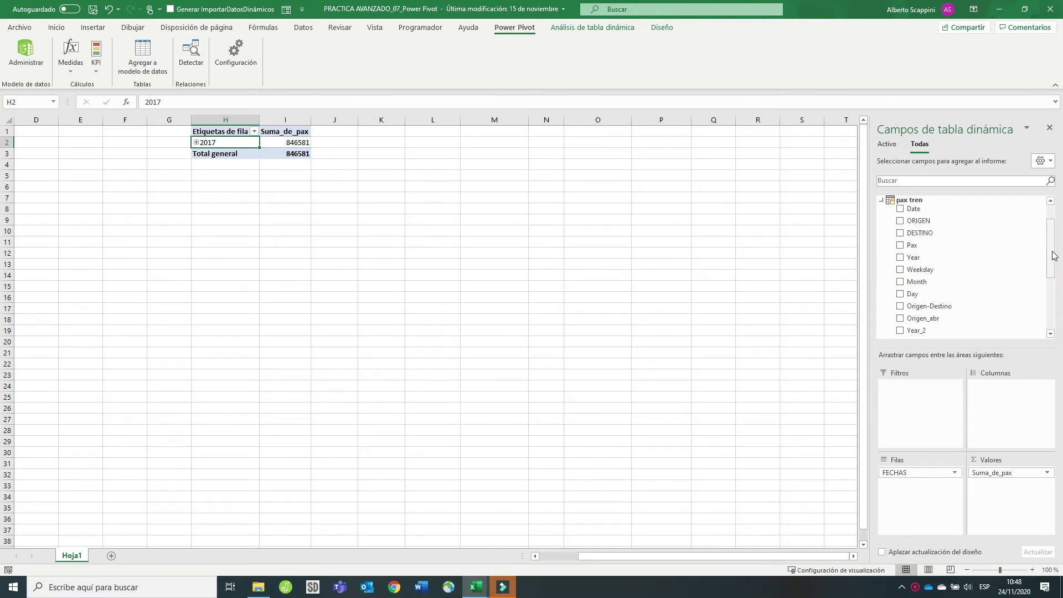
pyautogui.scroll(-1, 1046, 249)
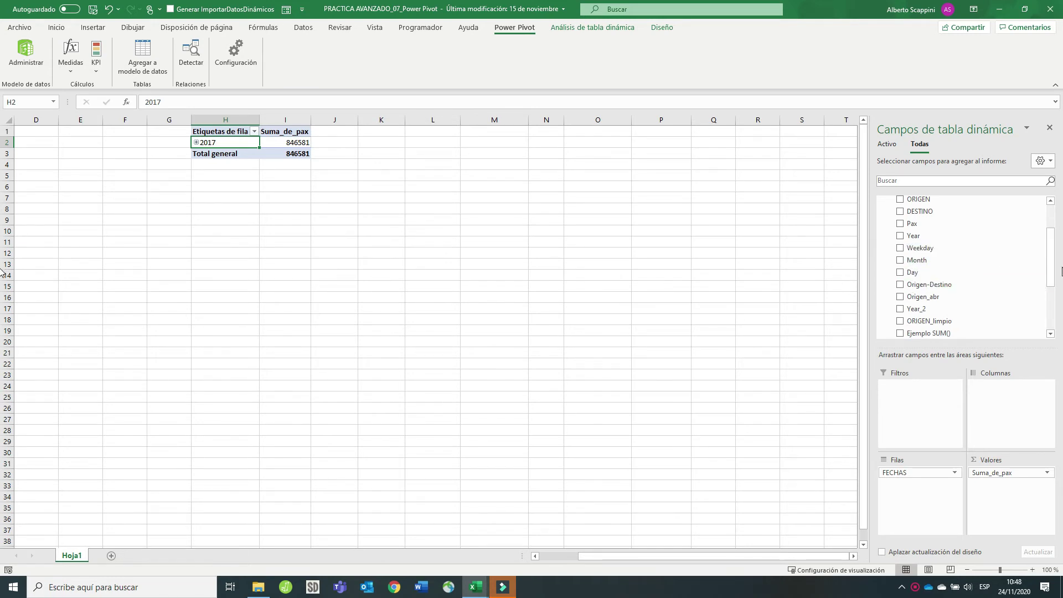
pyautogui.scroll(2, 1035, 231)
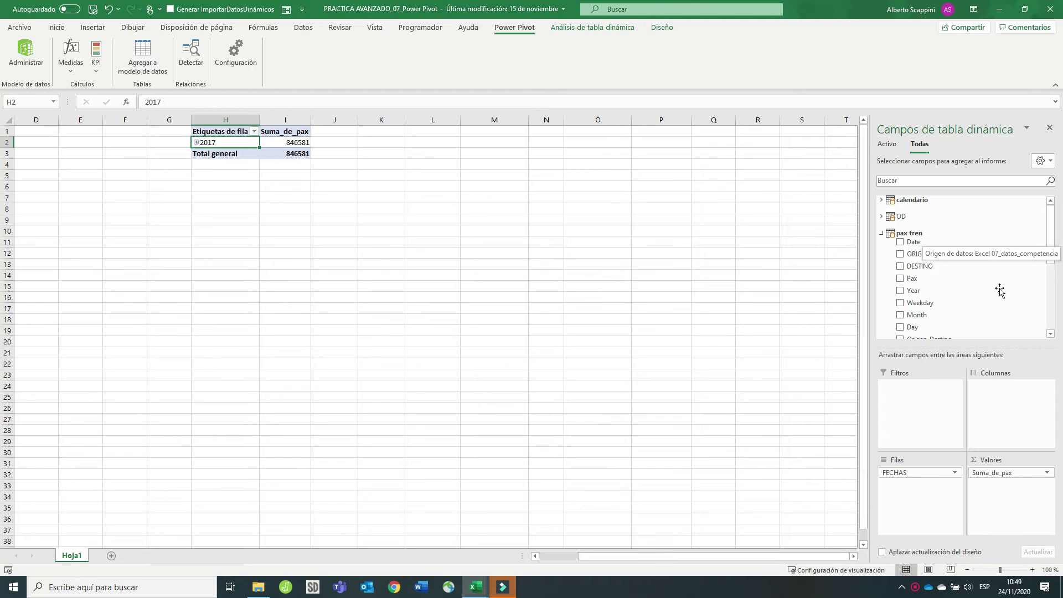
# Switch to the Power Pivot window and hide the pax avion table from client tools
pyautogui.click(26, 52)
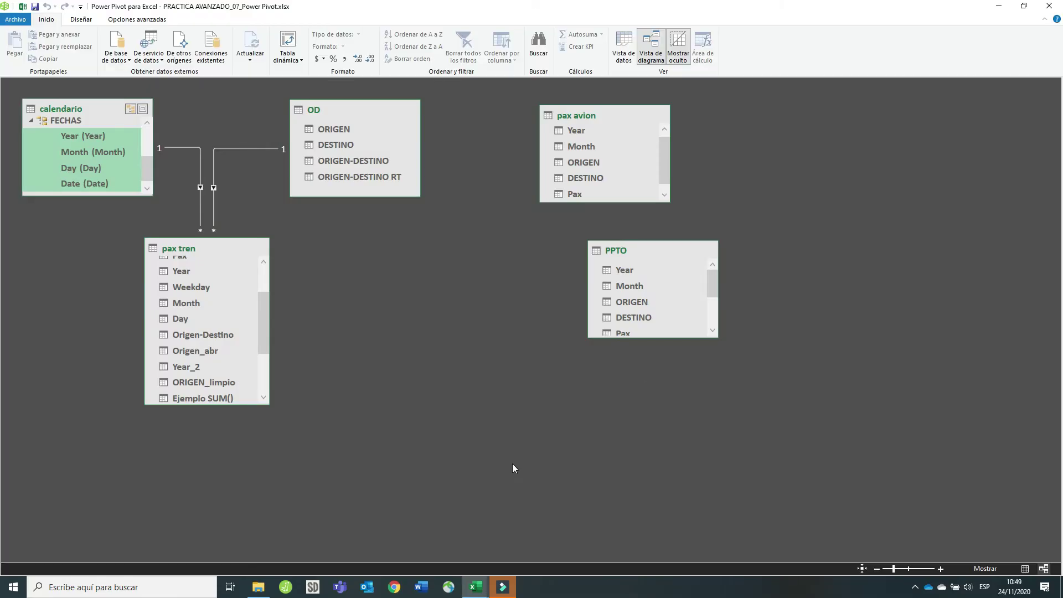
pyautogui.click(603, 112)
pyautogui.rightClick(601, 111)
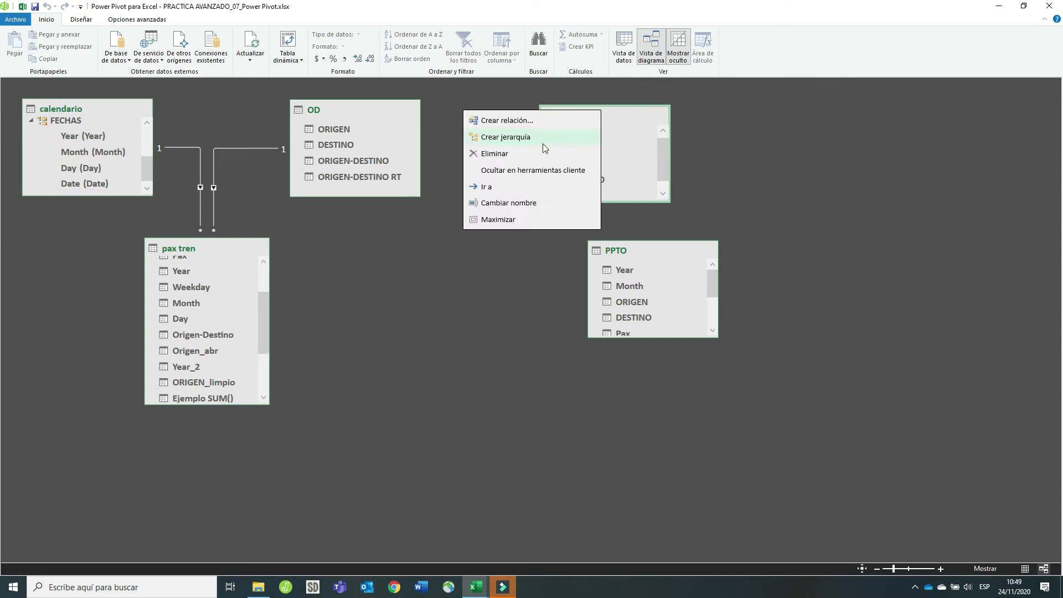
pyautogui.click(544, 171)
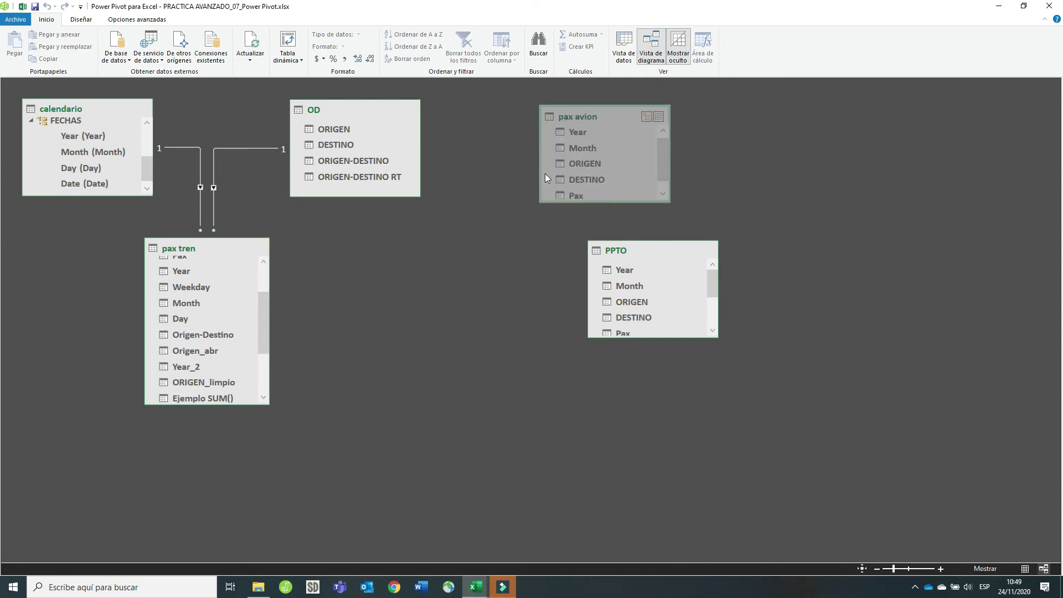
# Switch Power Pivot to the data view and hide the PPTO table from client tools
pyautogui.click(624, 55)
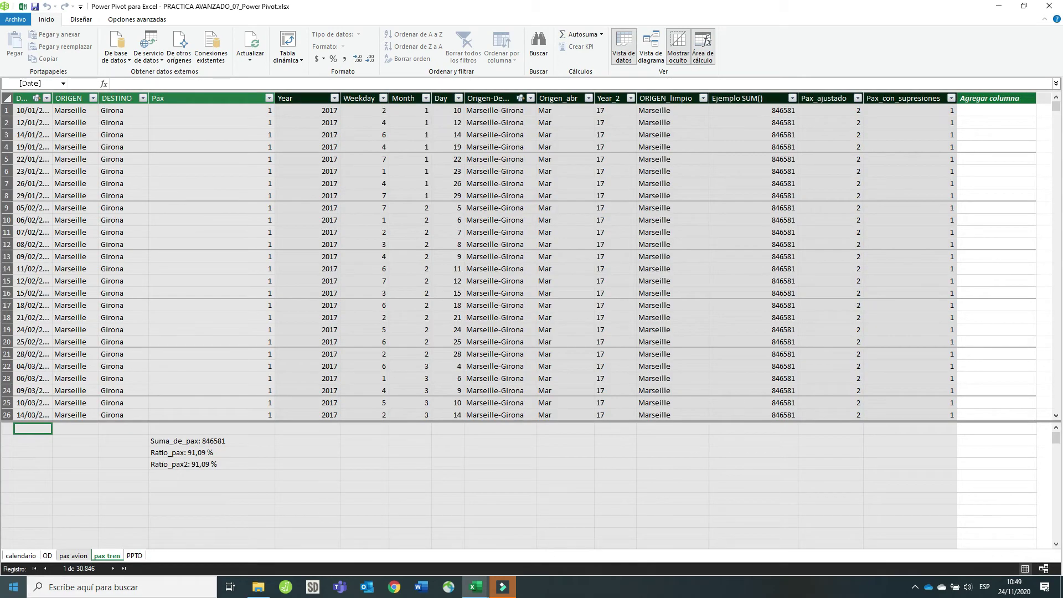
pyautogui.click(134, 557)
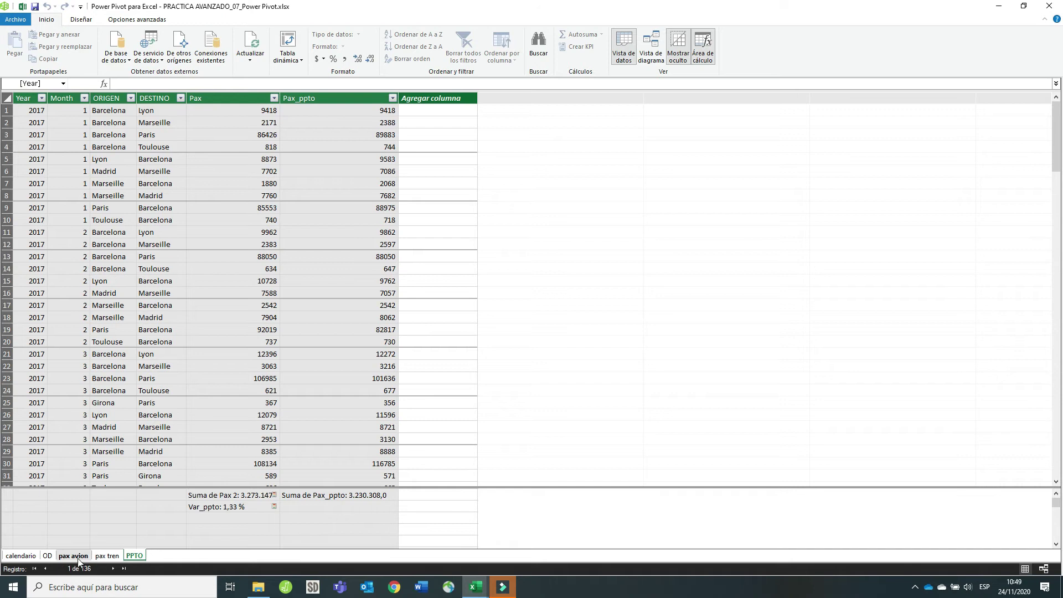
pyautogui.rightClick(134, 556)
pyautogui.click(204, 532)
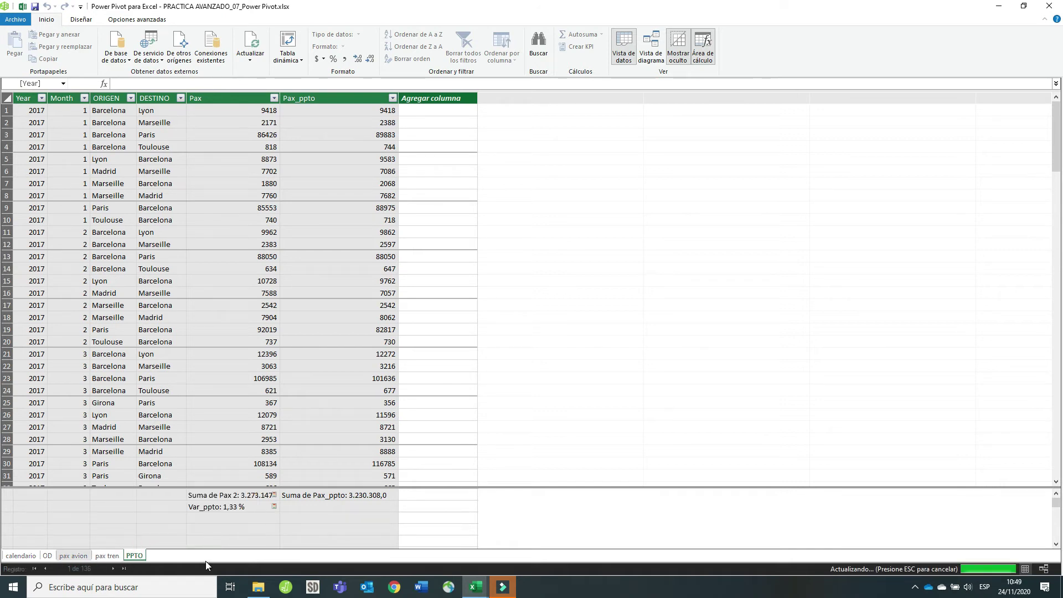
# Hide the Year, Weekday, Month and Day columns of the pax tren table from client tools
pyautogui.click(104, 558)
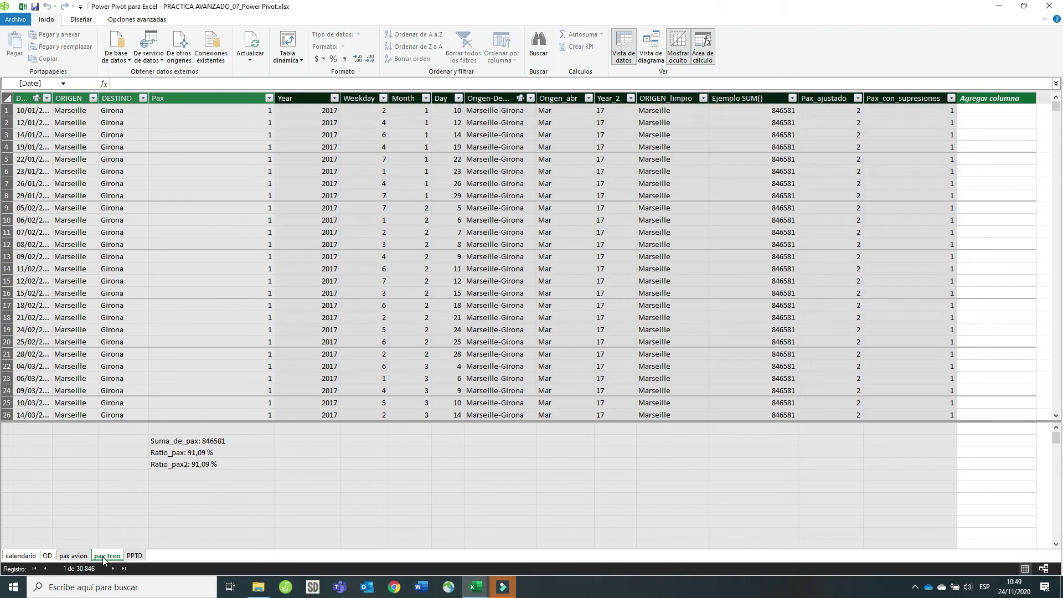
pyautogui.click(305, 98)
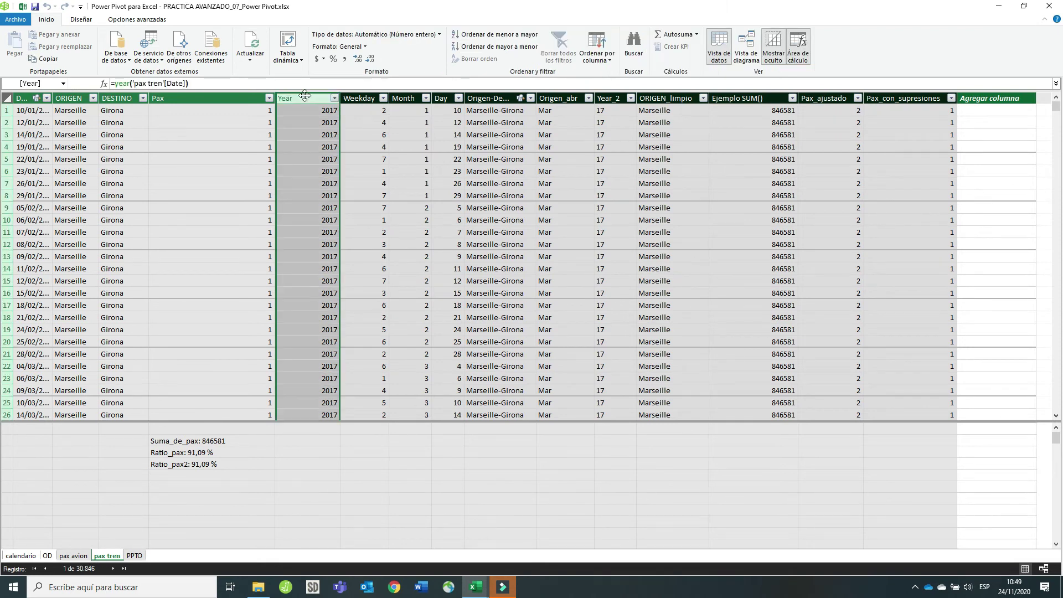
pyautogui.click(359, 98)
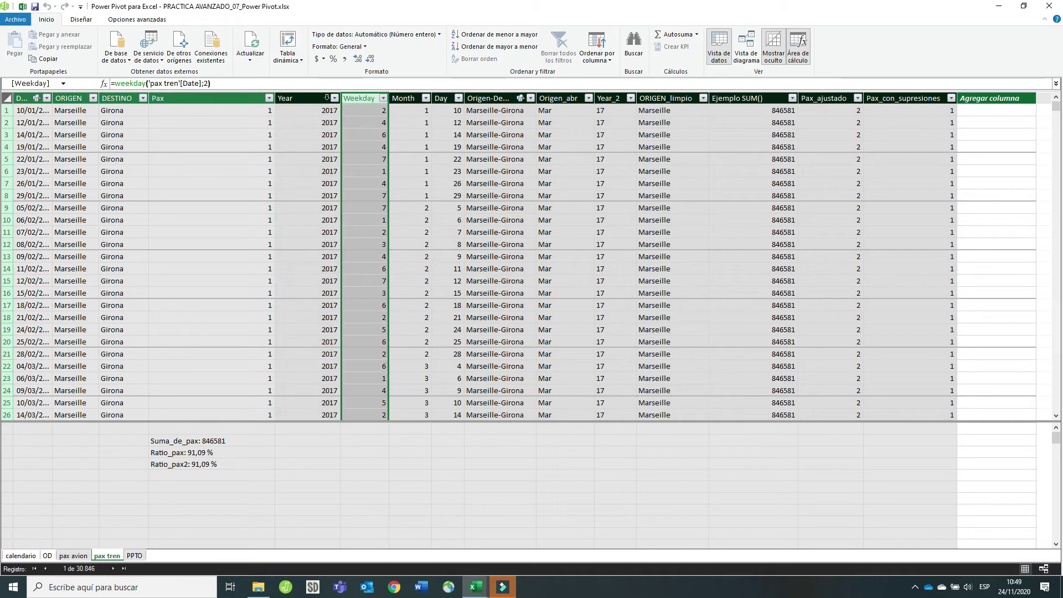
pyautogui.click(329, 98)
pyautogui.keyDown('shift'); pyautogui.click(358, 98); pyautogui.keyUp('shift')
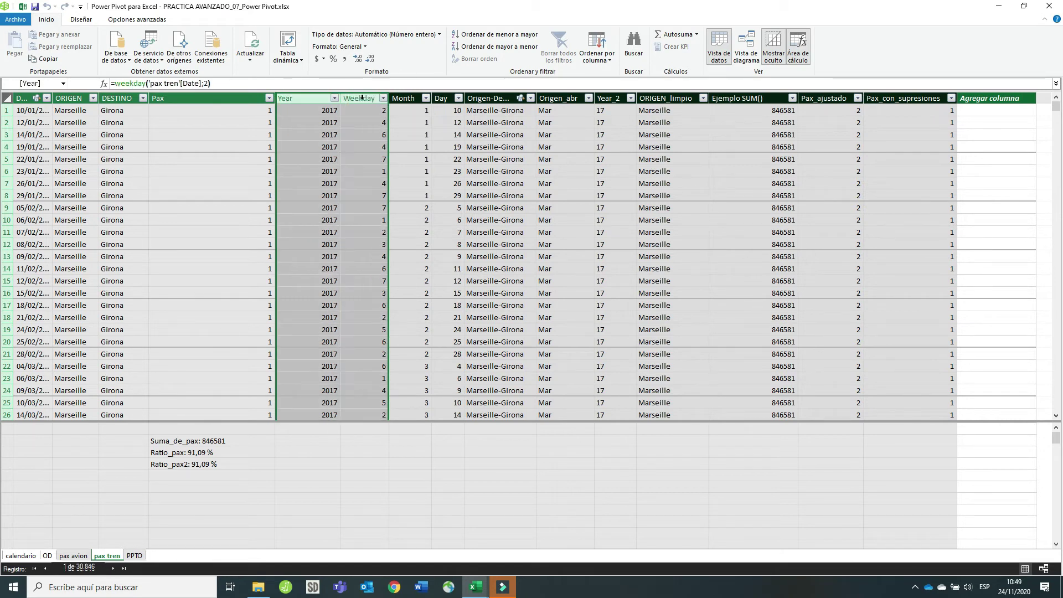
pyautogui.keyDown('shift'); pyautogui.click(420, 96); pyautogui.keyUp('shift')
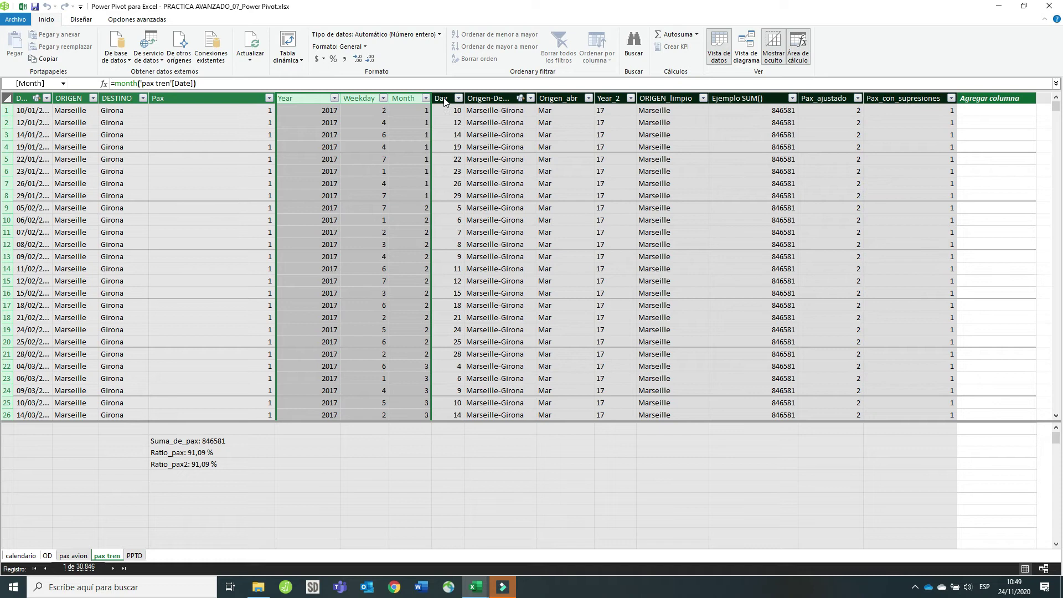
pyautogui.keyDown('shift'); pyautogui.click(441, 98); pyautogui.keyUp('shift')
pyautogui.rightClick(445, 99)
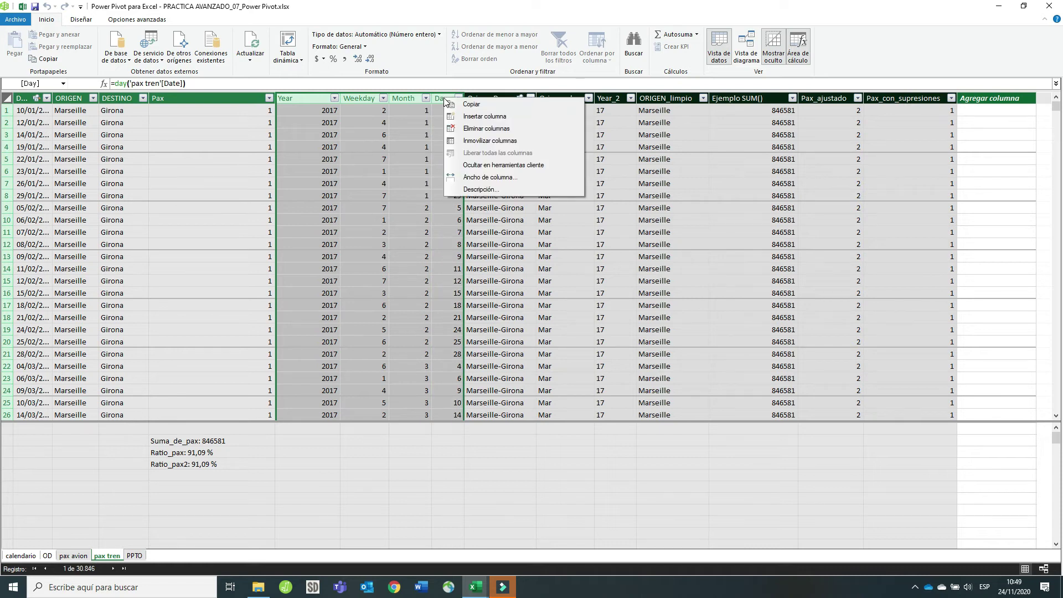
pyautogui.click(482, 165)
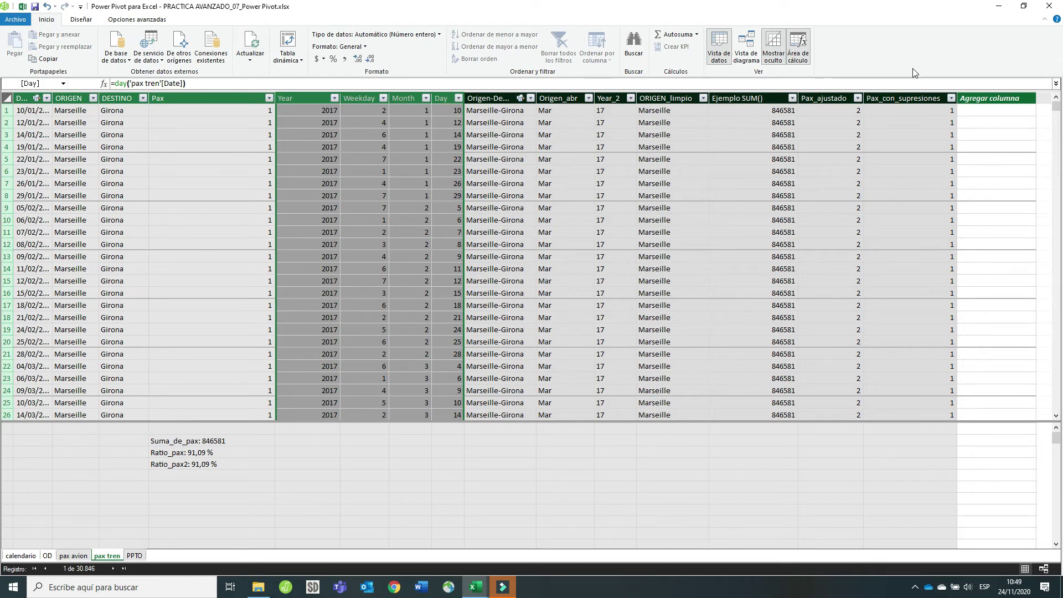
# Switch to Excel and examine the PPTO measures still listed in the pivot field list
pyautogui.click(999, 8)
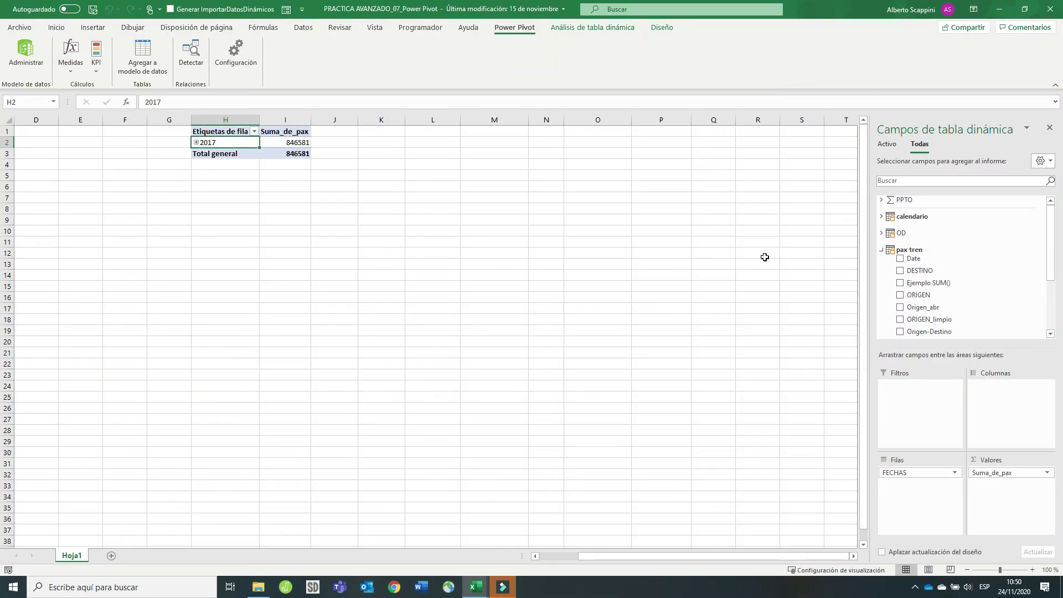
pyautogui.scroll(-2, 935, 232)
pyautogui.scroll(2, 980, 234)
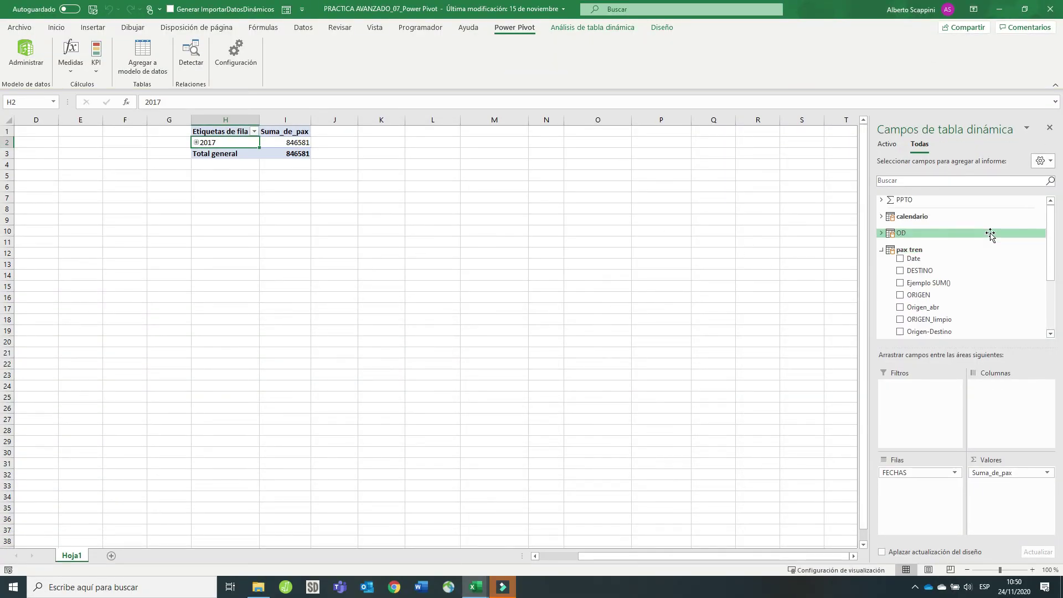
pyautogui.click(881, 200)
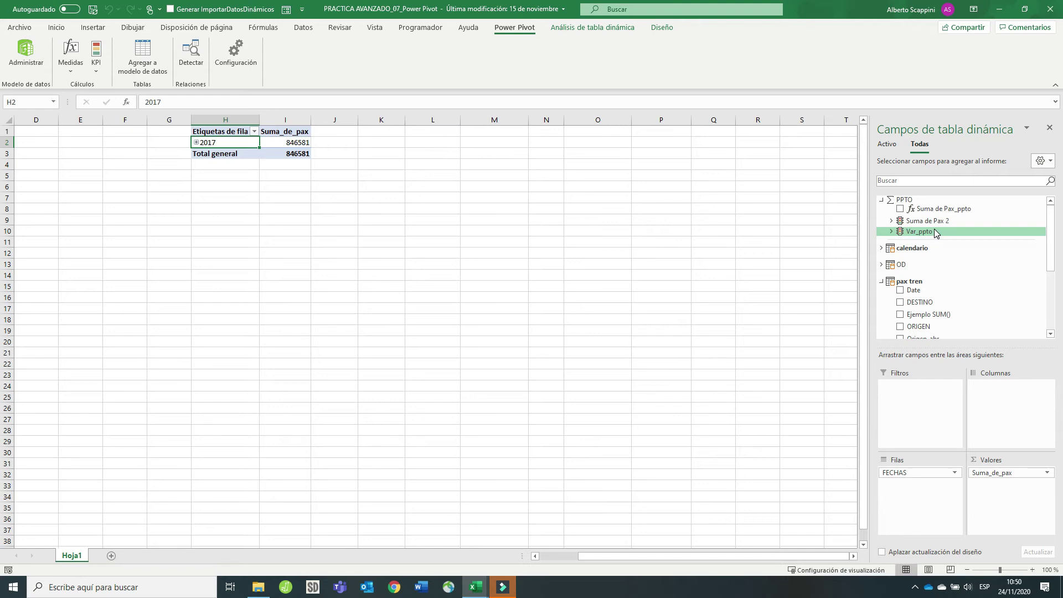
# Return to the Power Pivot window and hide the Suma de Pax 2 measure of the PPTO table from client tools
pyautogui.click(37, 67)
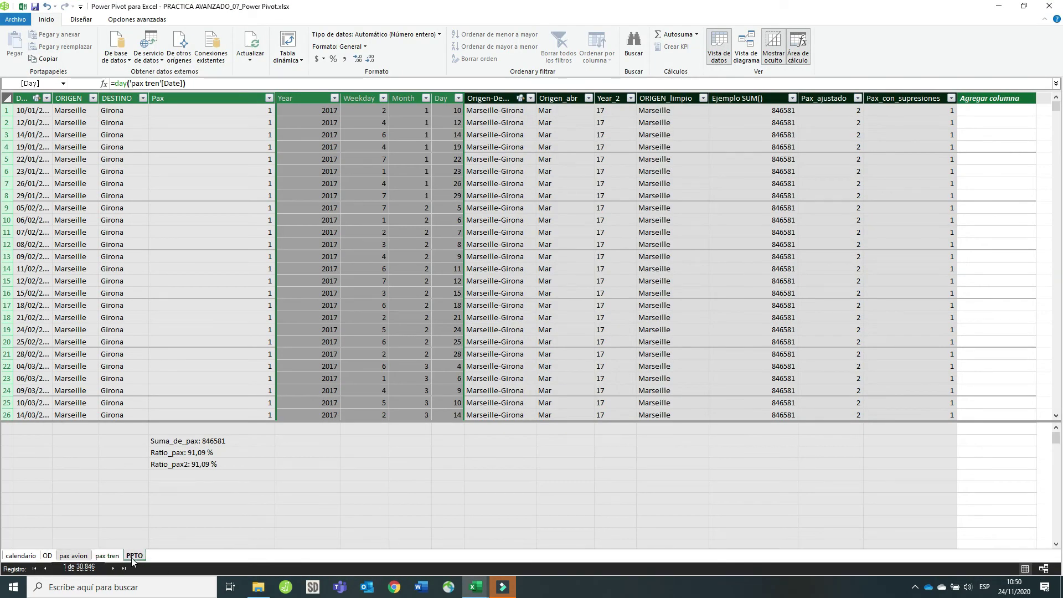
pyautogui.click(134, 555)
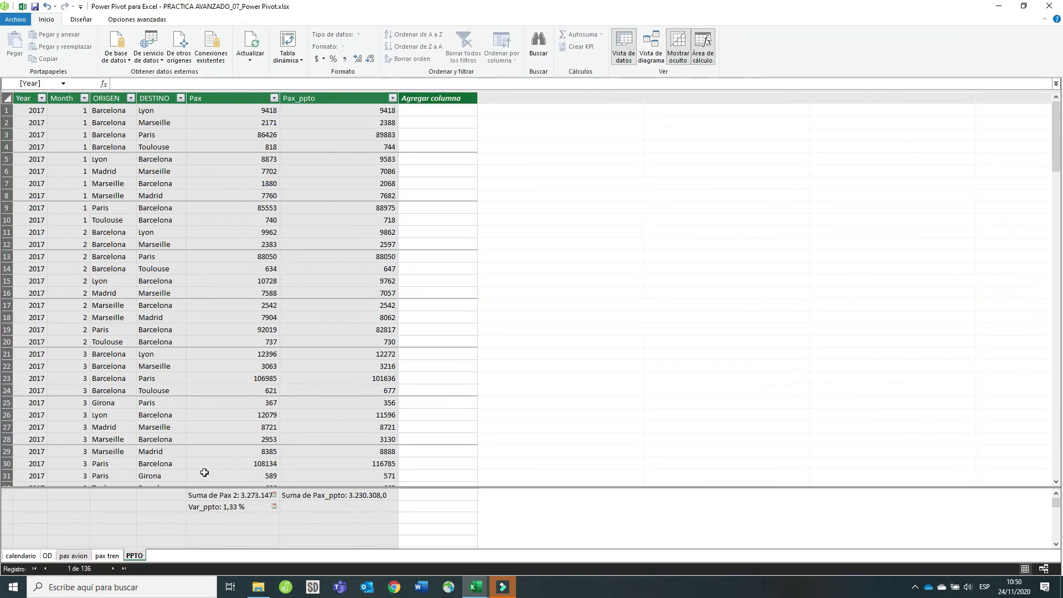
pyautogui.click(263, 496)
pyautogui.click(267, 507)
pyautogui.click(298, 499)
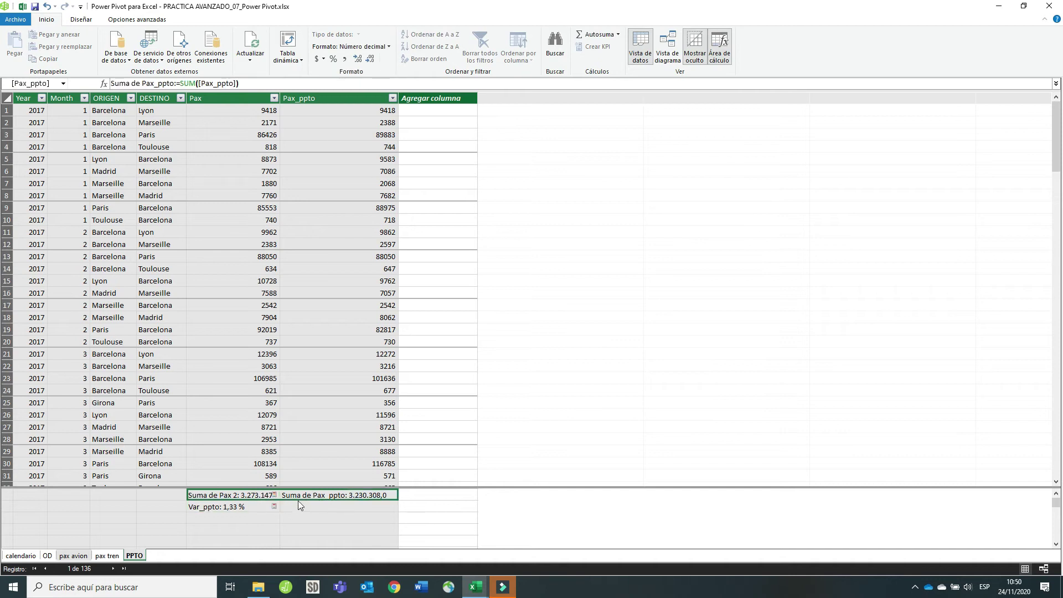
pyautogui.click(249, 496)
pyautogui.rightClick(249, 496)
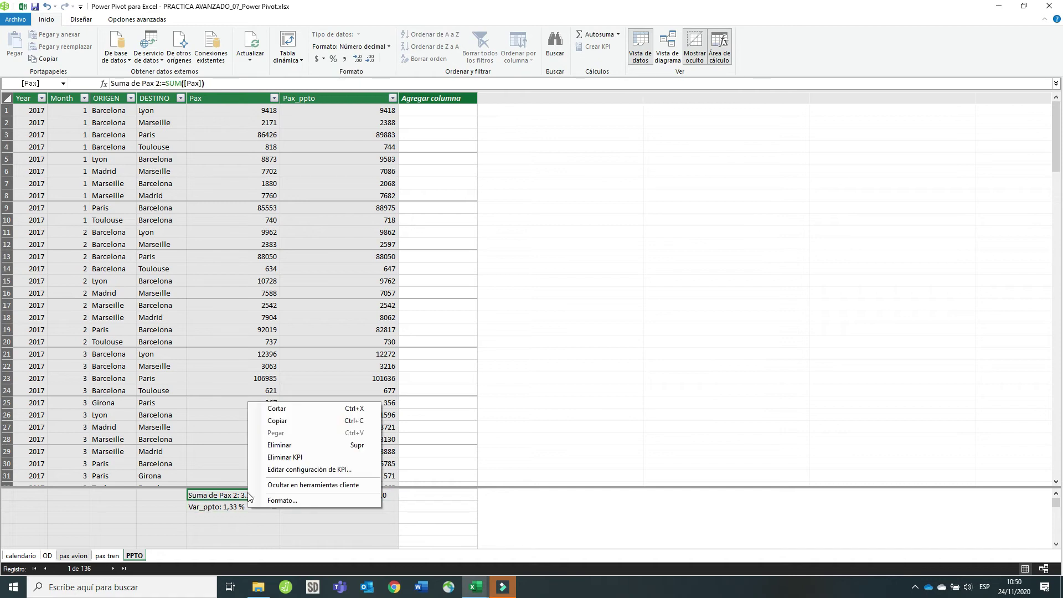
pyautogui.click(300, 485)
# Hide the Suma de Pax_ppto and Var_ppto measures from client tools and switch to Excel to check the pivot field list
pyautogui.click(303, 496)
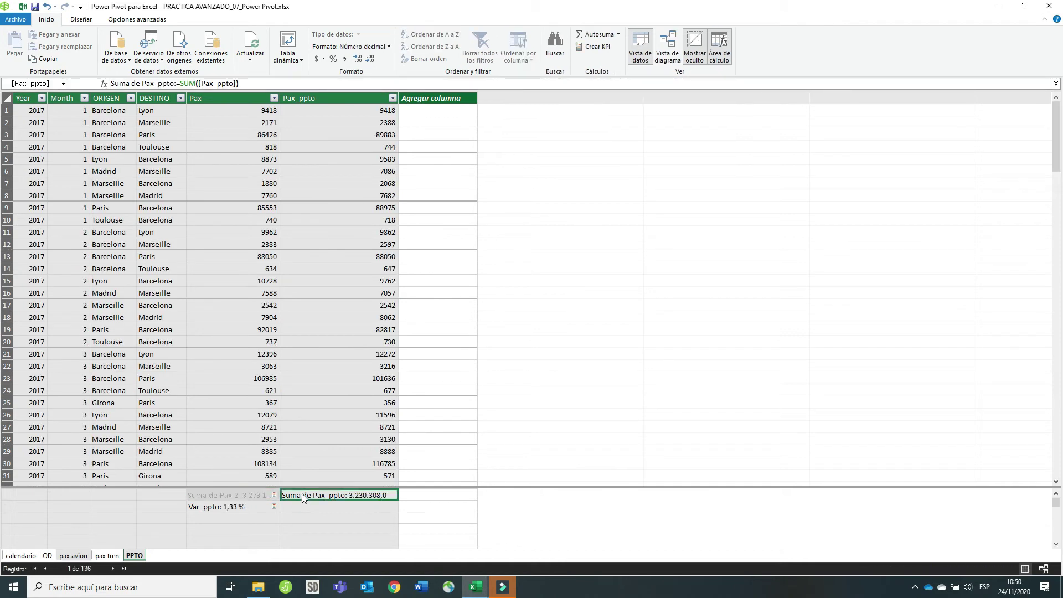
pyautogui.rightClick(303, 497)
pyautogui.click(316, 538)
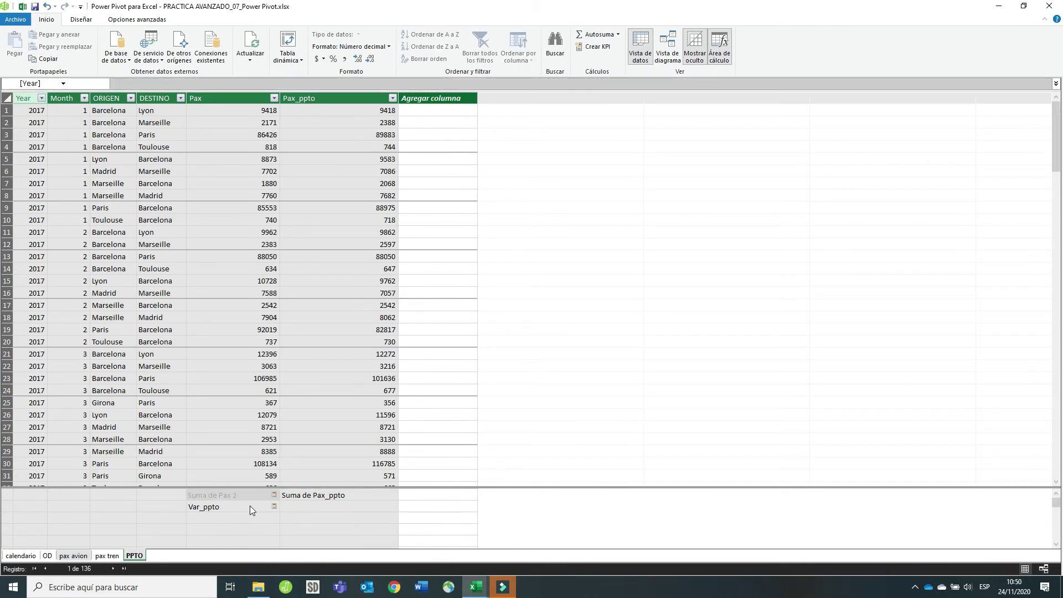
pyautogui.click(251, 506)
pyautogui.rightClick(251, 506)
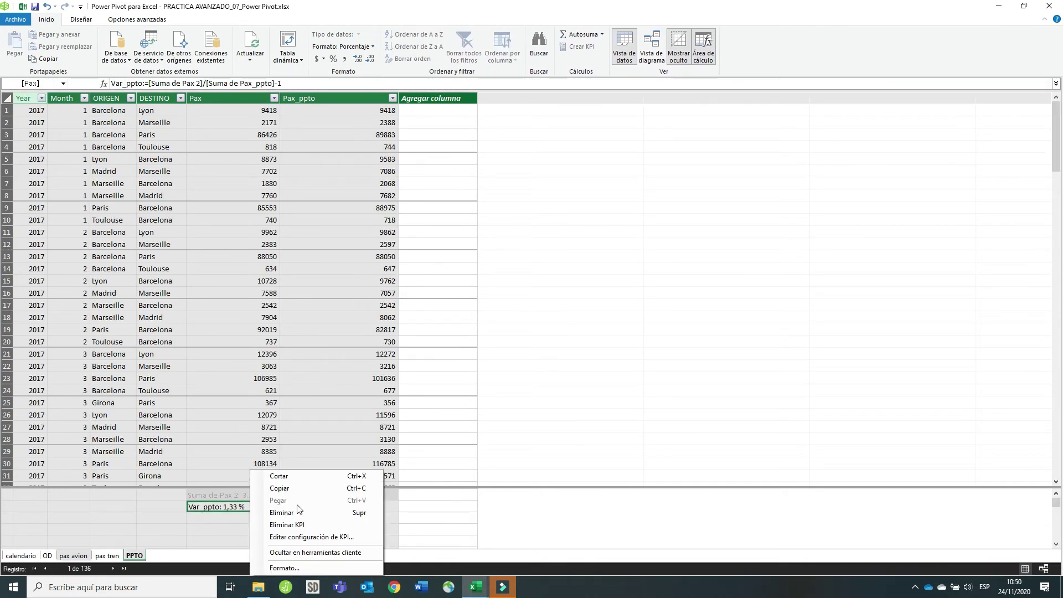
pyautogui.click(311, 553)
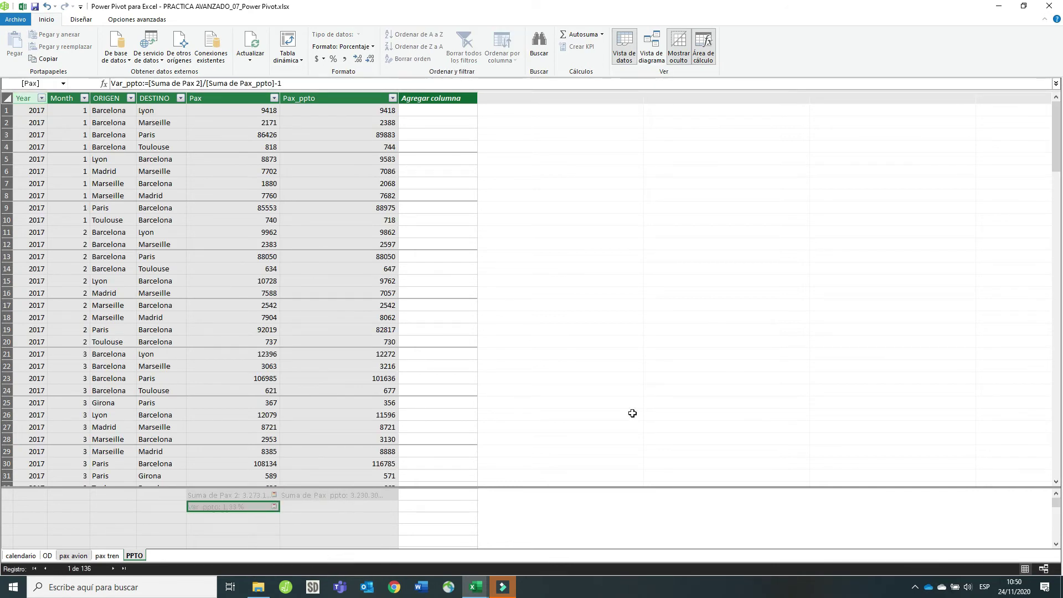
pyautogui.click(998, 6)
pyautogui.scroll(-1, 908, 271)
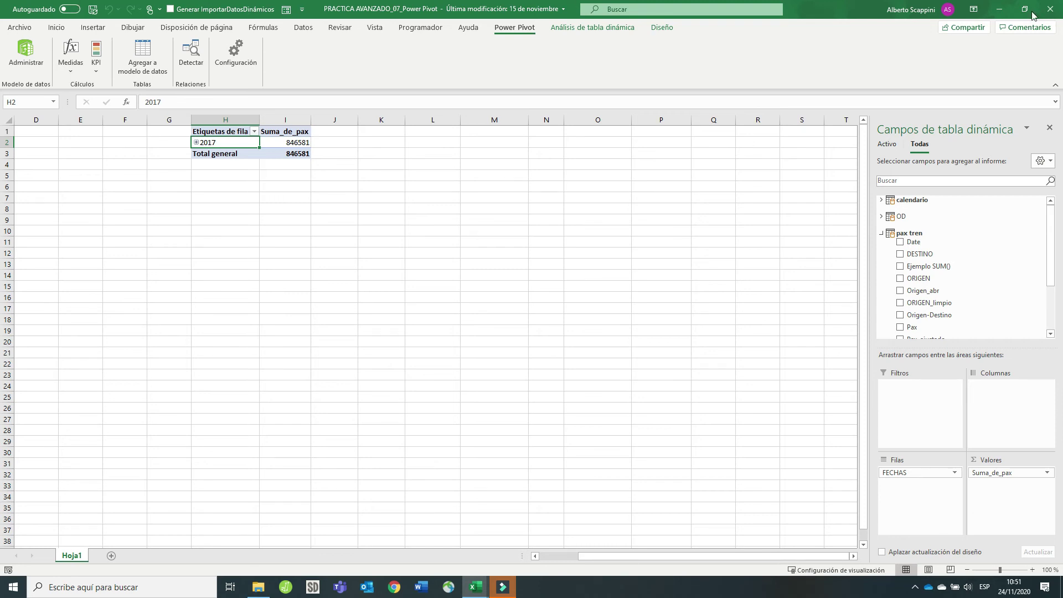
# Switch to Power Pivot, open the pax tren table and widen its Origen-Destino column to fit the full heading
pyautogui.click(26, 53)
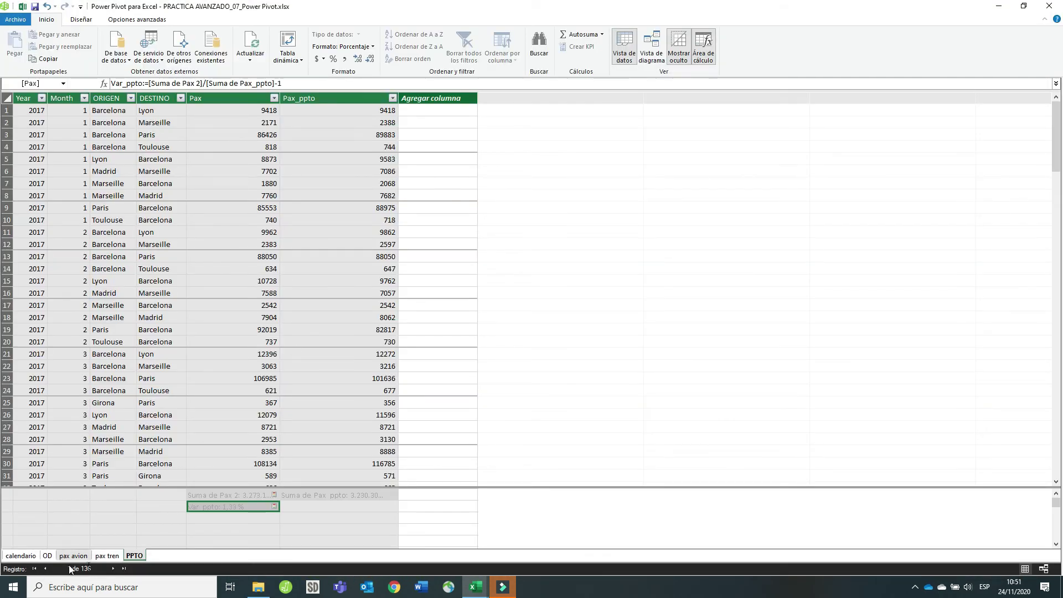
pyautogui.click(100, 556)
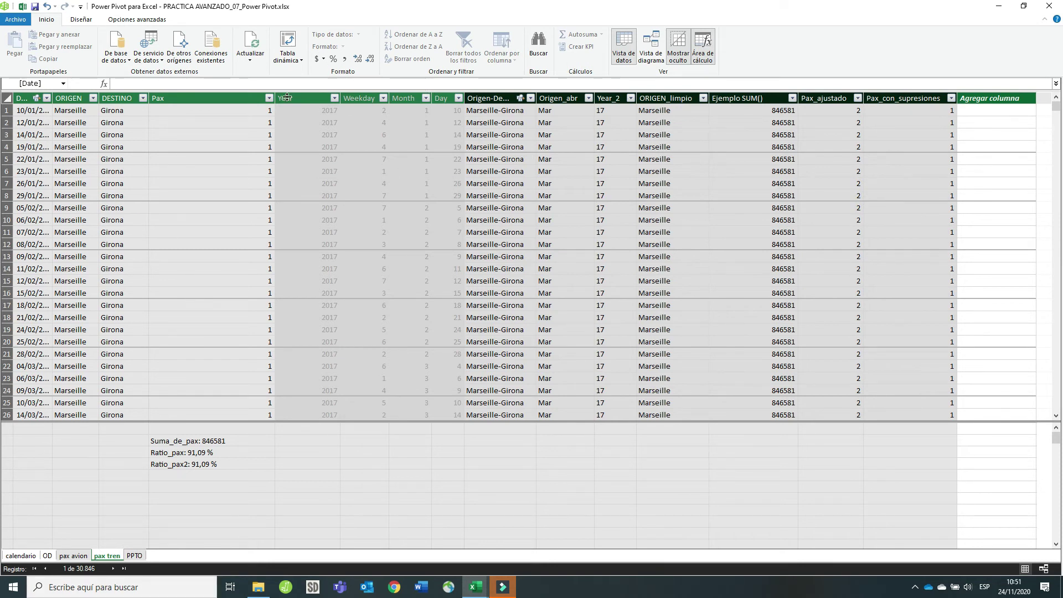
pyautogui.click(517, 98)
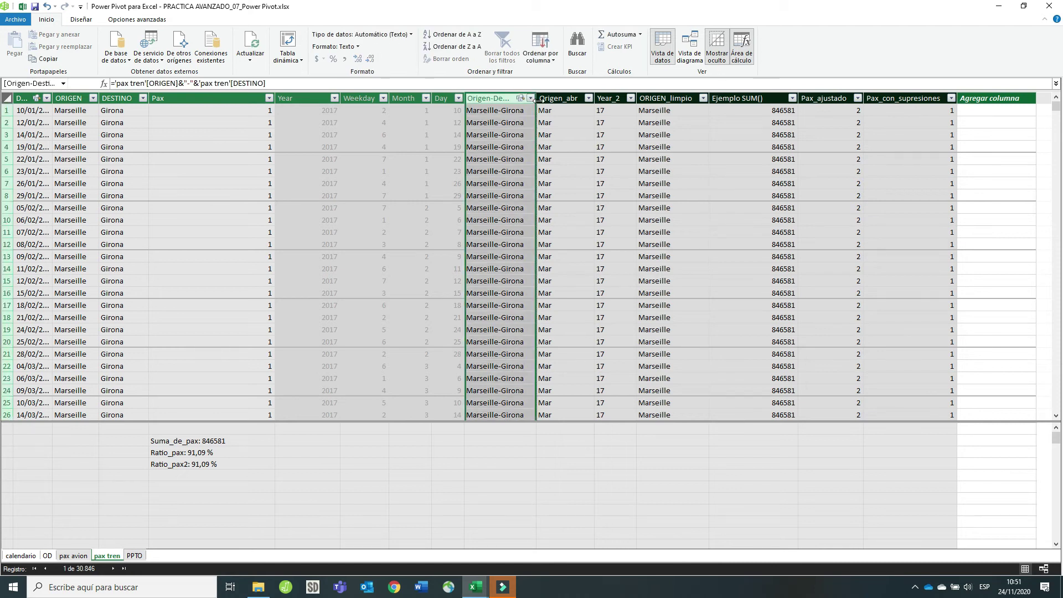
pyautogui.moveTo(557, 102); pyautogui.dragTo(555, 102)
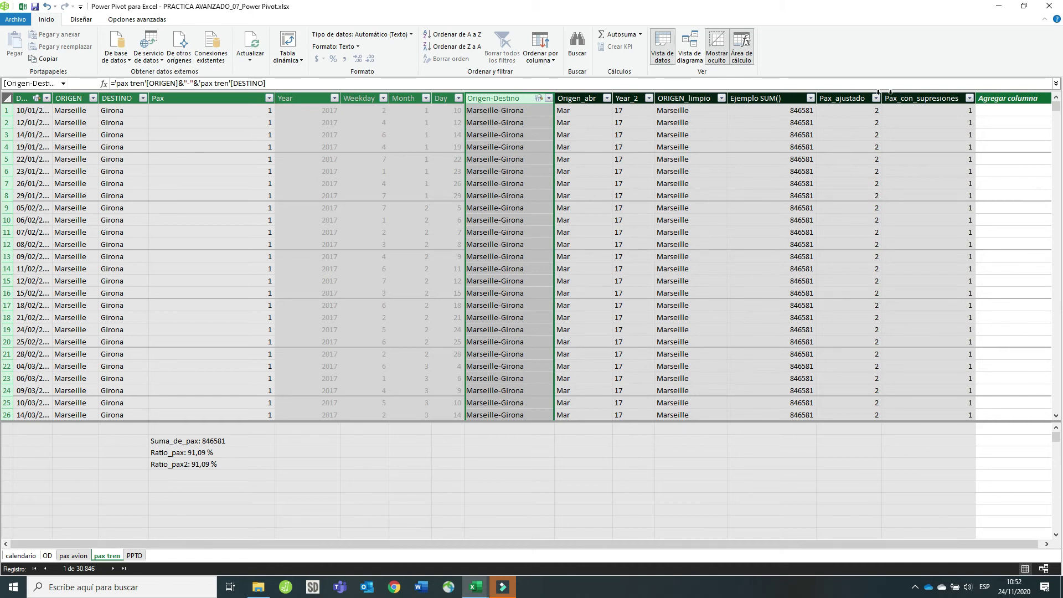
# Add a new column named OD RT at the end of the pax tren table
pyautogui.click(1021, 100)
pyautogui.doubleClick(1021, 99)
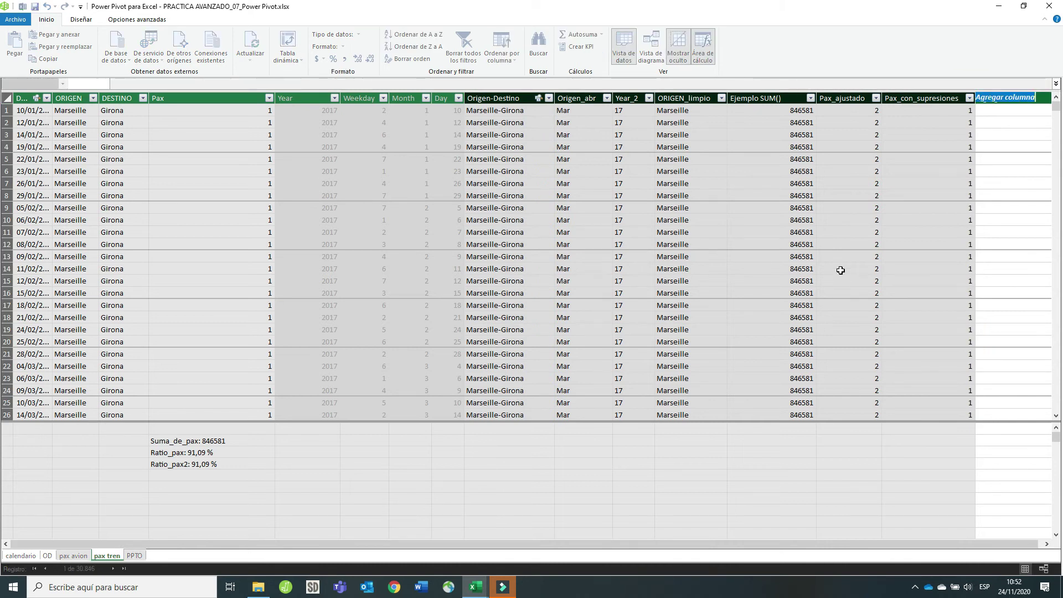
pyautogui.write('Od')
pyautogui.press('BackSpace')
pyautogui.write('D RT')
pyautogui.press('Return')
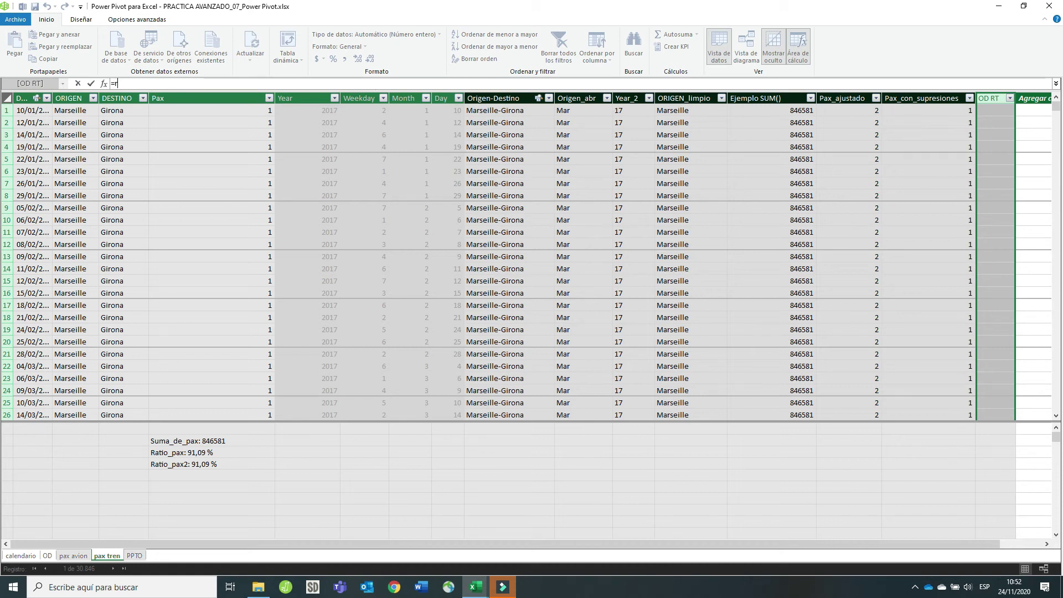
# Enter the formula =related(OD[ORIGEN-DESTINO RT]) for the OD RT column
pyautogui.write('related')
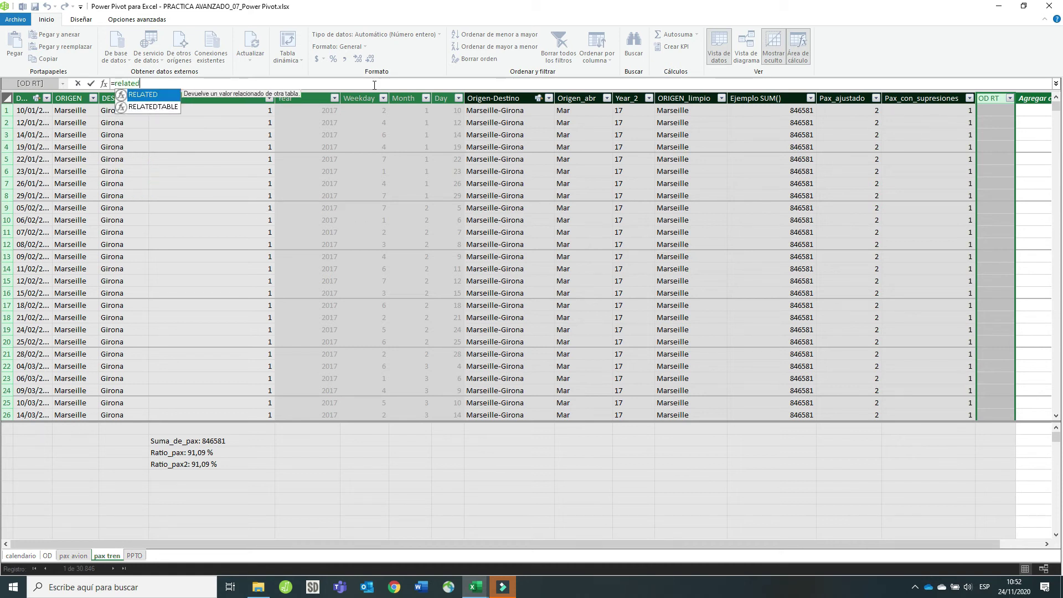
pyautogui.write('(')
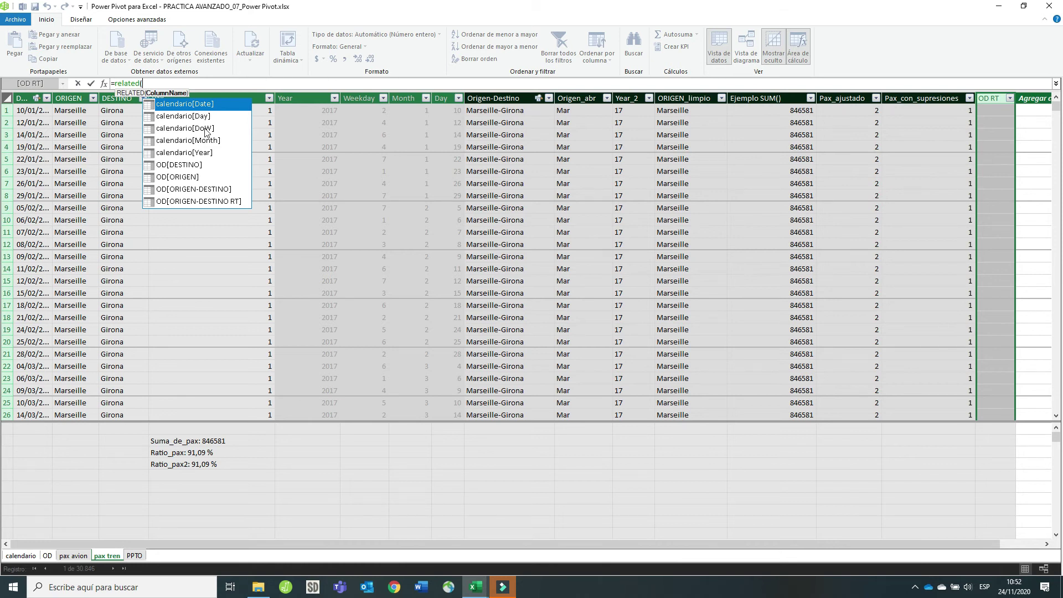
pyautogui.click(216, 204)
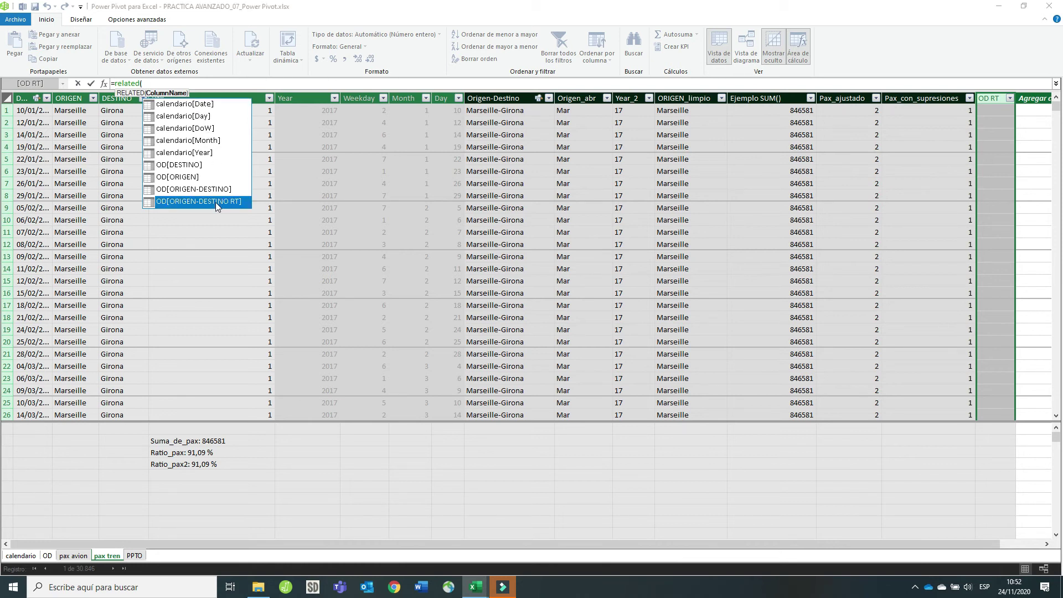
pyautogui.doubleClick(214, 201)
pyautogui.write(')')
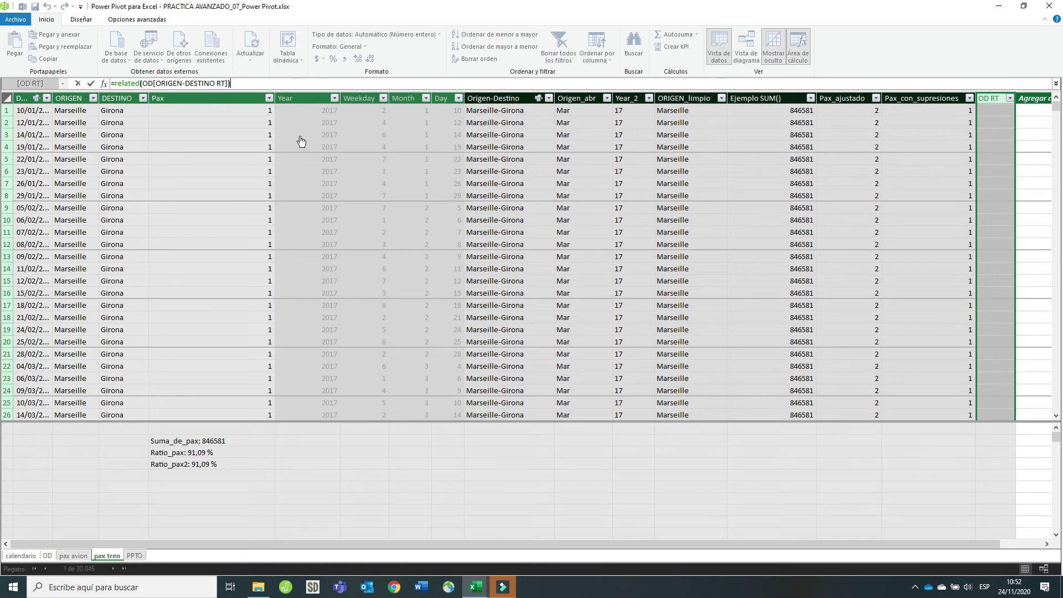
pyautogui.press('Return')
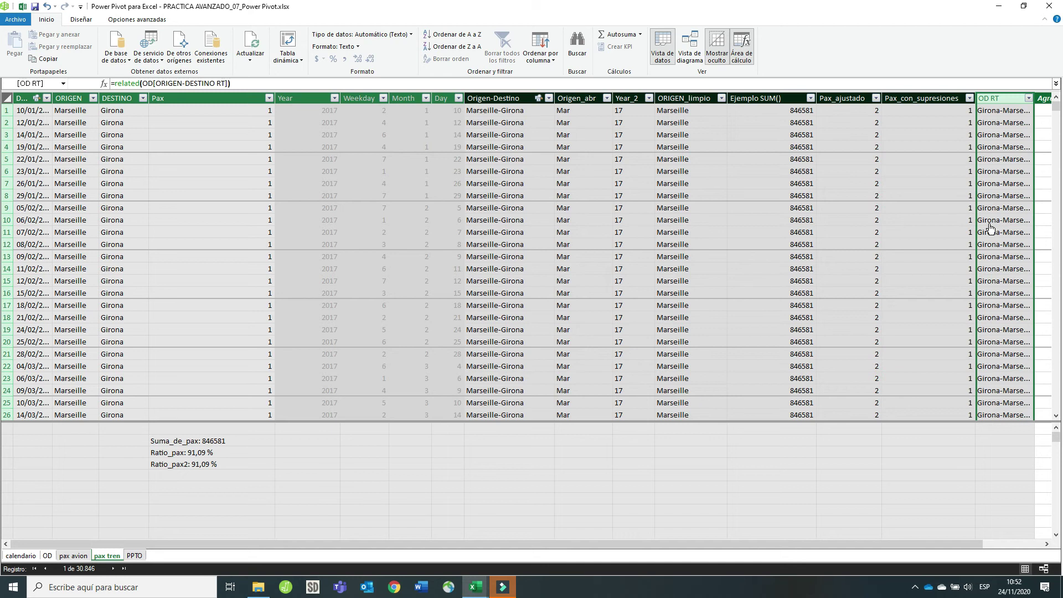
# Add another column named OR RT 2 after OD RT in the pax tren table
pyautogui.moveTo(861, 547); pyautogui.dragTo(923, 548)
pyautogui.click(996, 99)
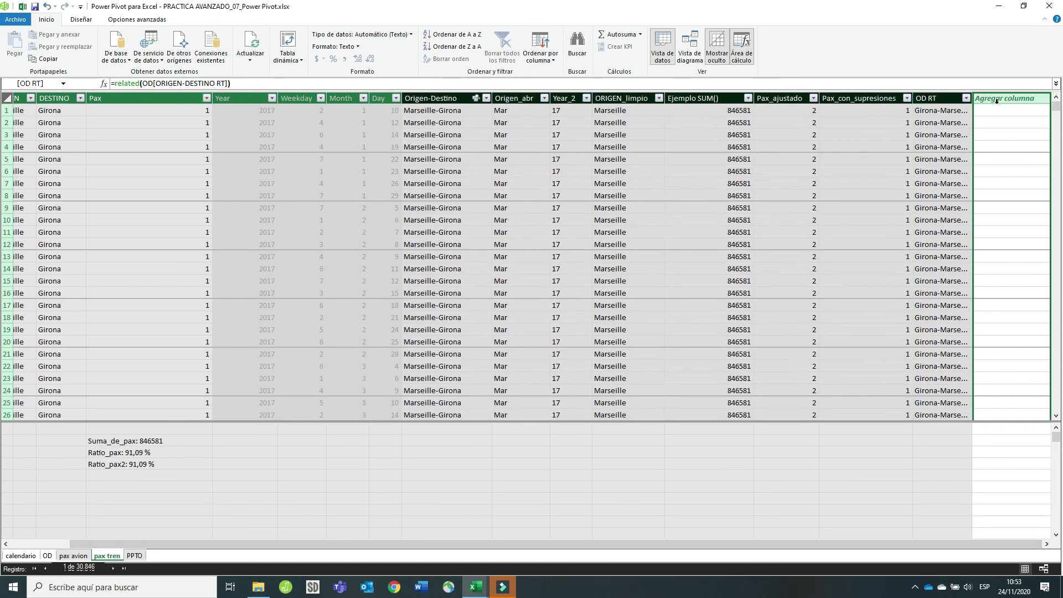
pyautogui.doubleClick(996, 100)
pyautogui.write('OR RT 2')
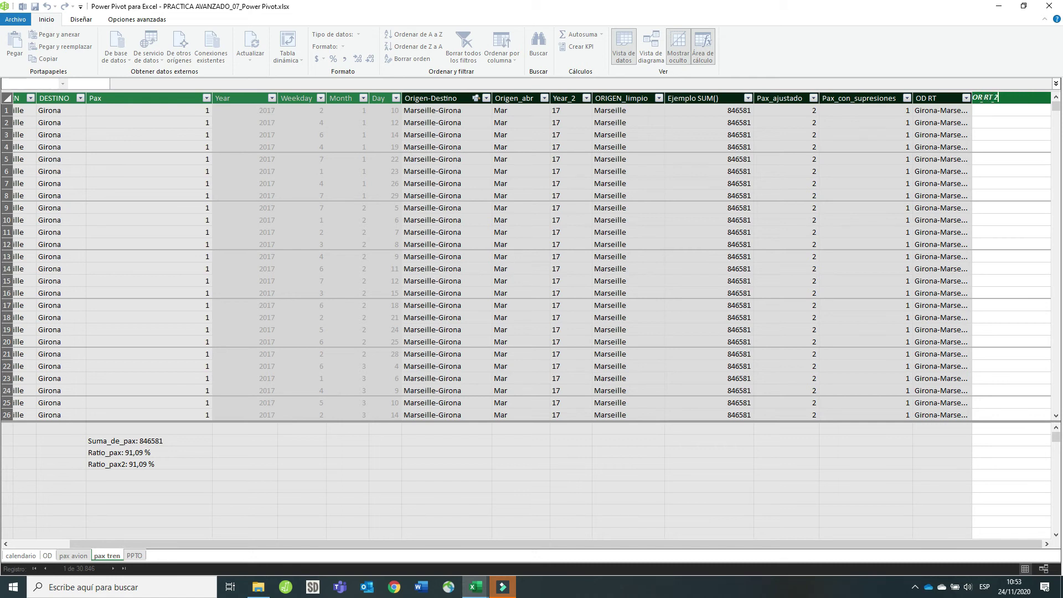
pyautogui.press('Return')
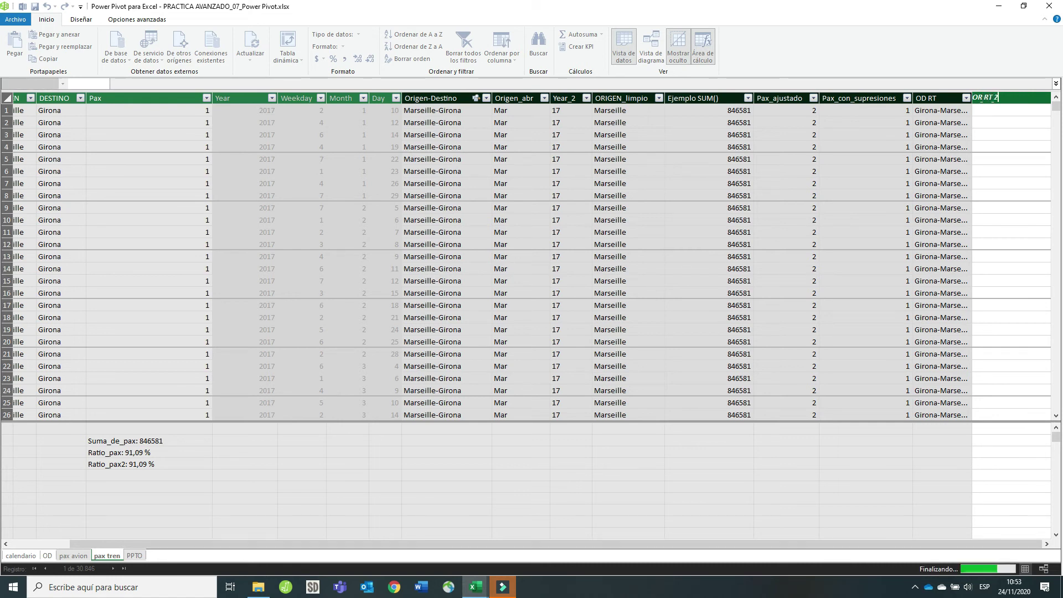
# Start a LOOKUPVALUE formula for the OR RT 2 column with OD[ORIGEN-DESTINO RT] as the result column
pyautogui.click(188, 84)
pyautogui.write('=')
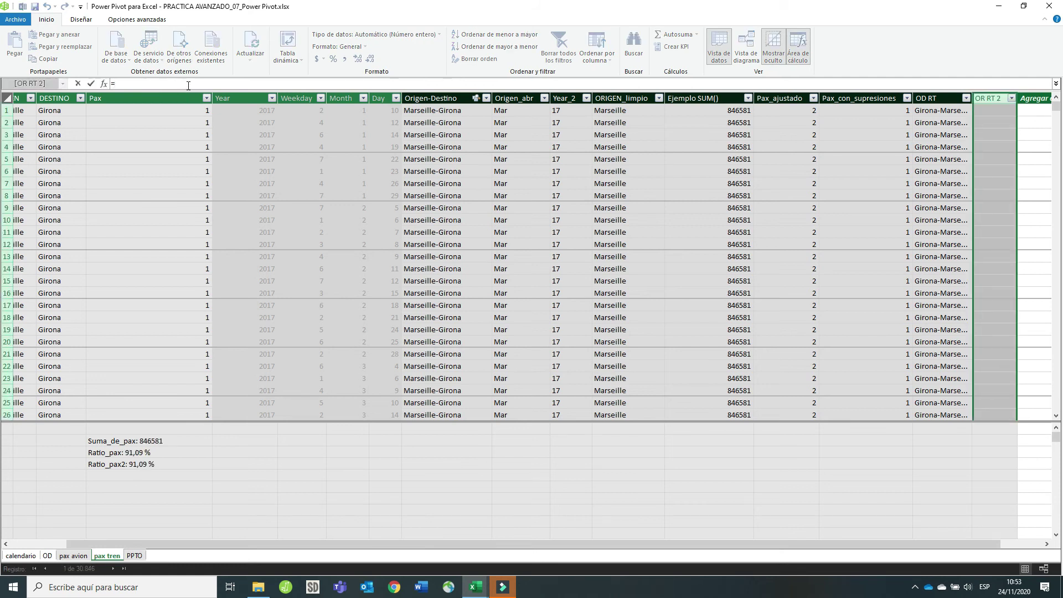
pyautogui.write('LOOKUPV')
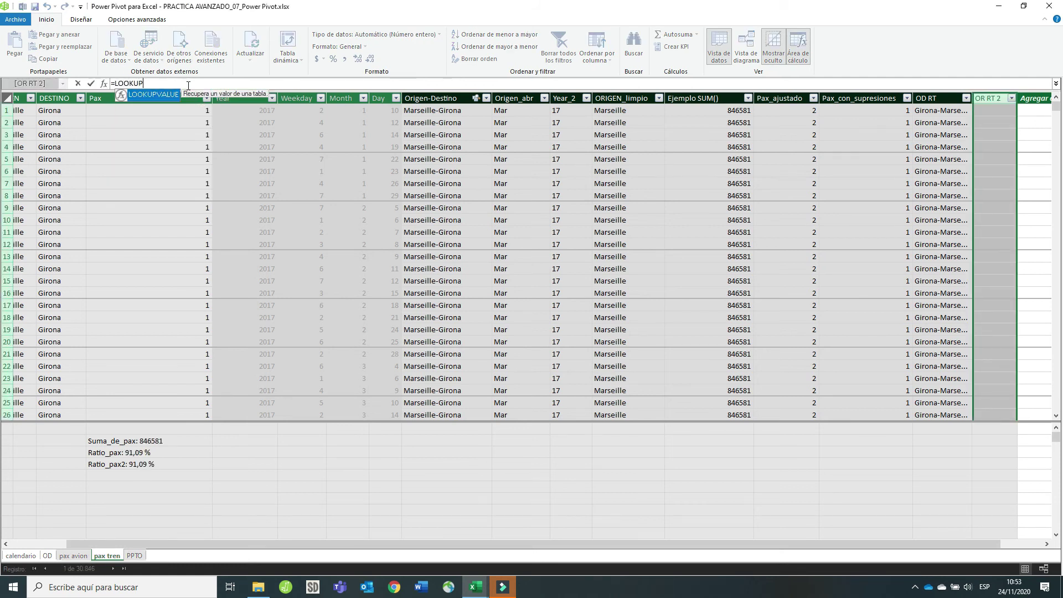
pyautogui.write('ALUE')
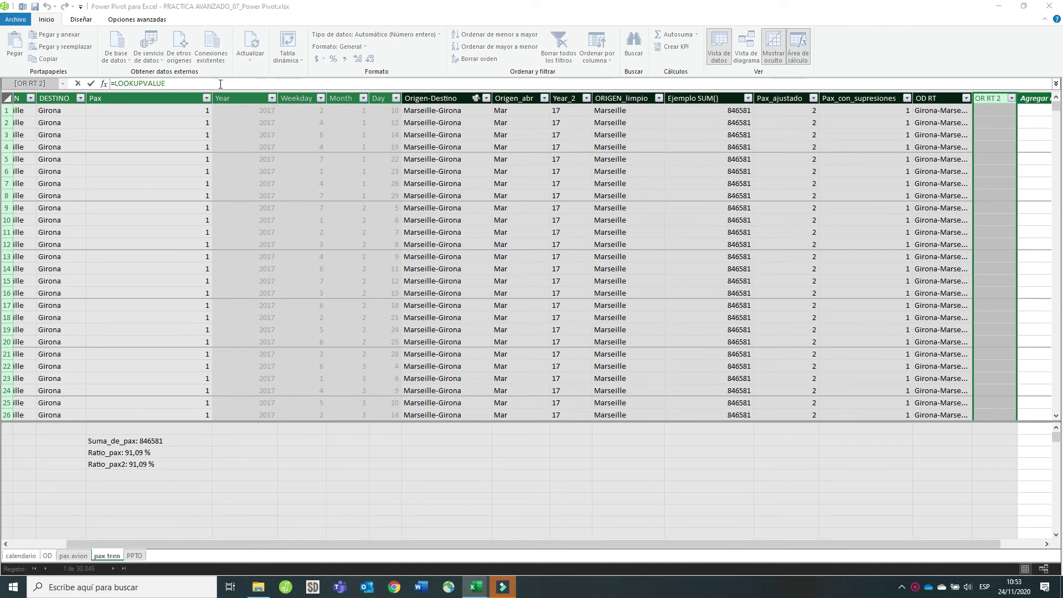
pyautogui.click(221, 83)
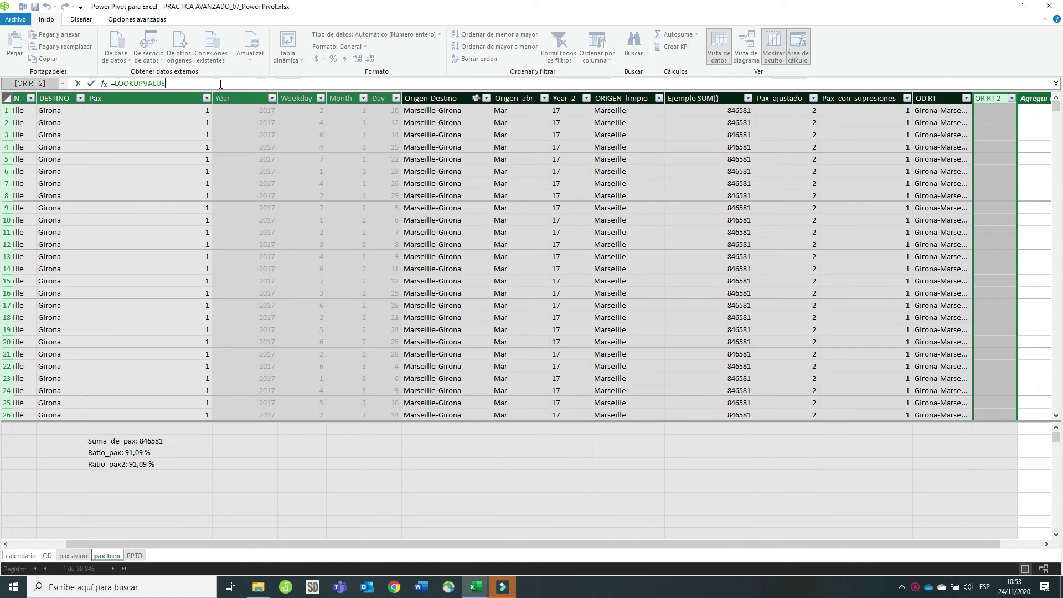
pyautogui.write('(')
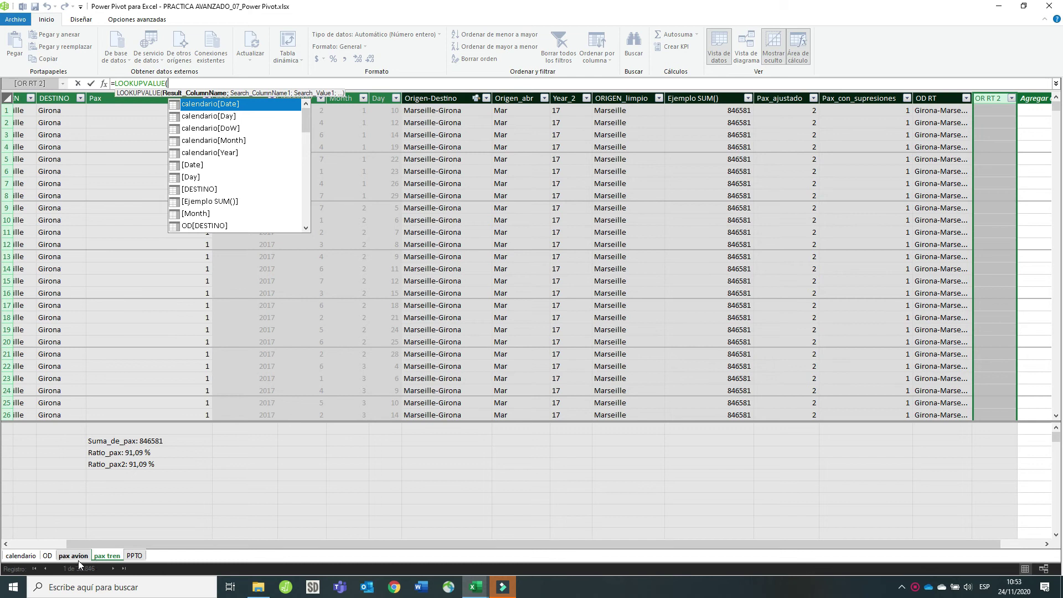
pyautogui.click(52, 560)
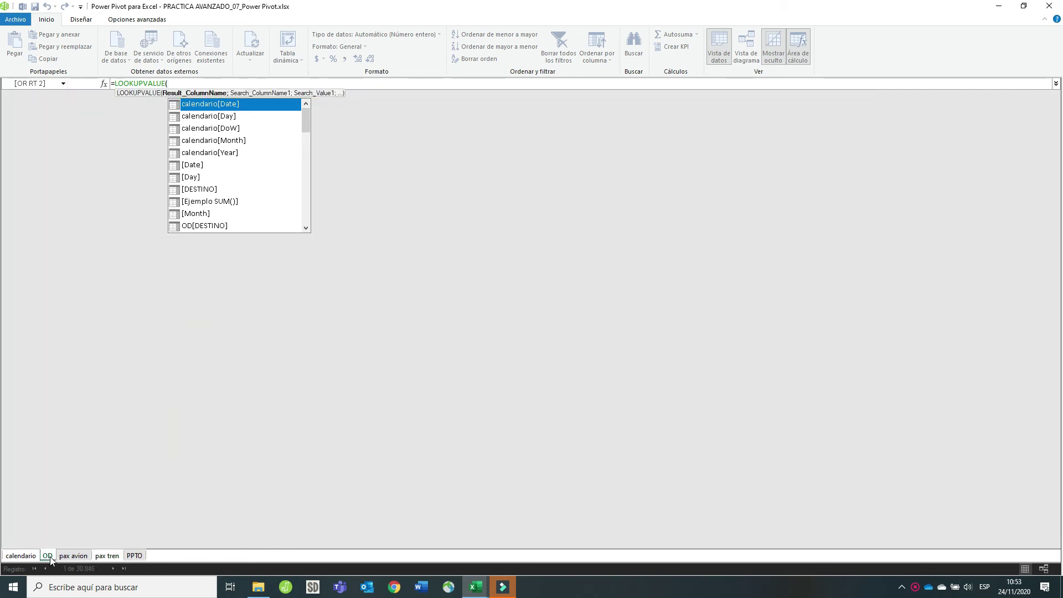
pyautogui.write('OD')
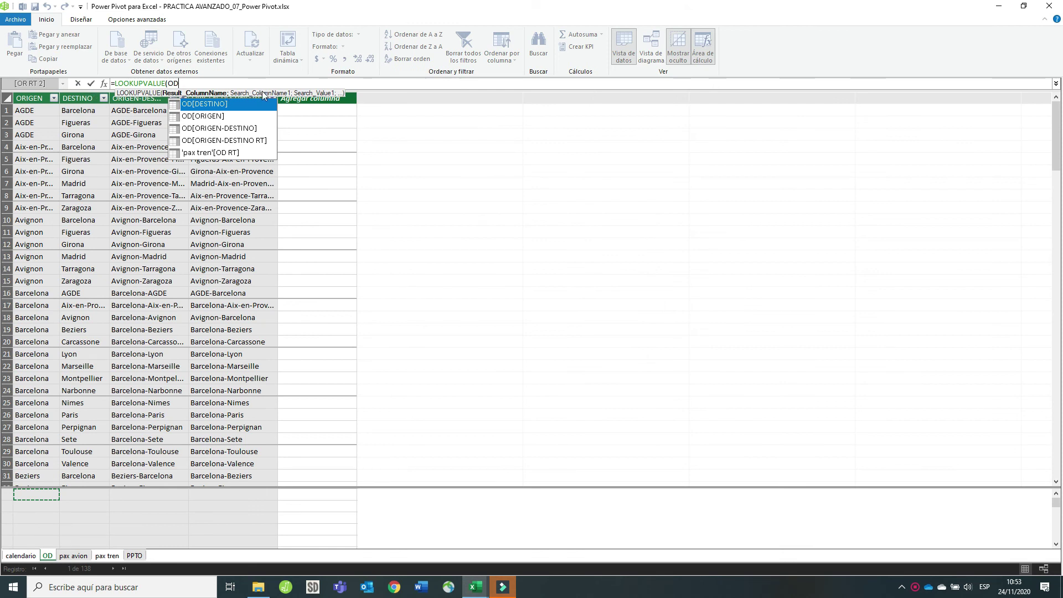
pyautogui.click(211, 160)
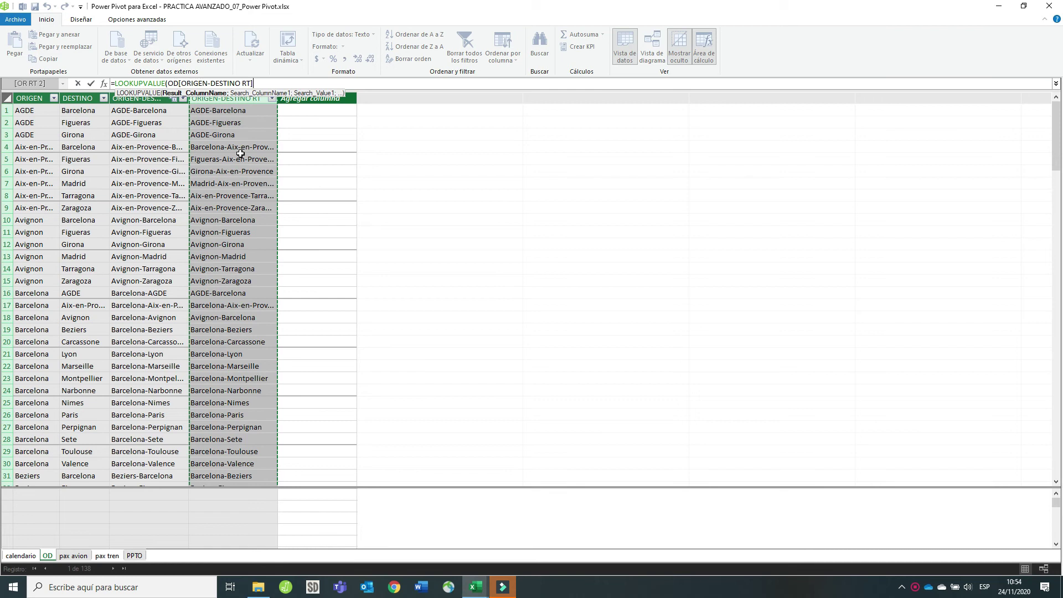
pyautogui.write(';')
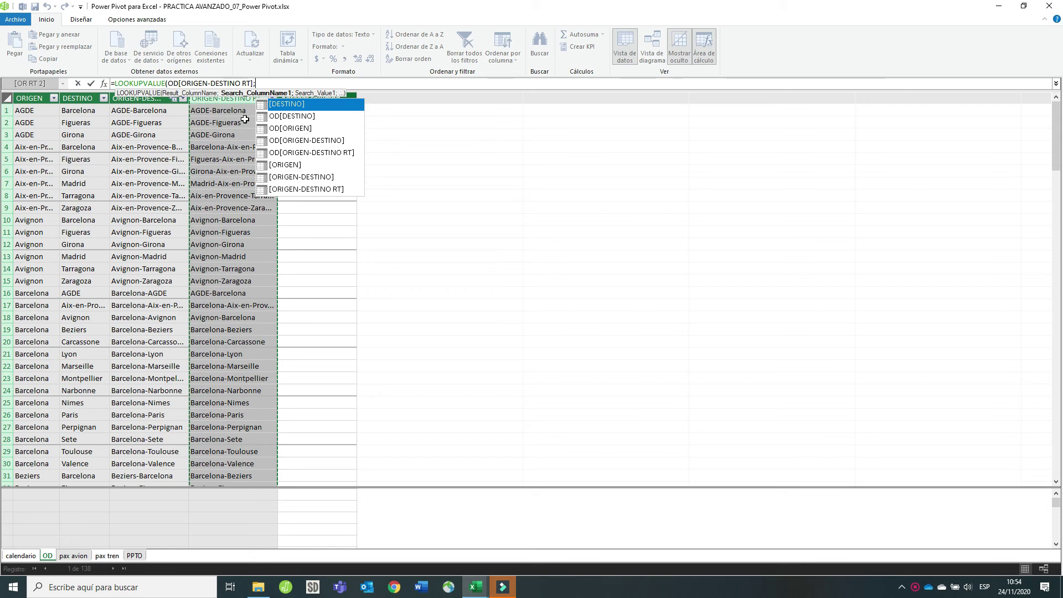
# Complete the OR RT 2 formula with OD[ORIGEN-DESTINO] as search column and 'pax tren'[Origen-Destino] as search value
pyautogui.click(159, 99)
pyautogui.write(';')
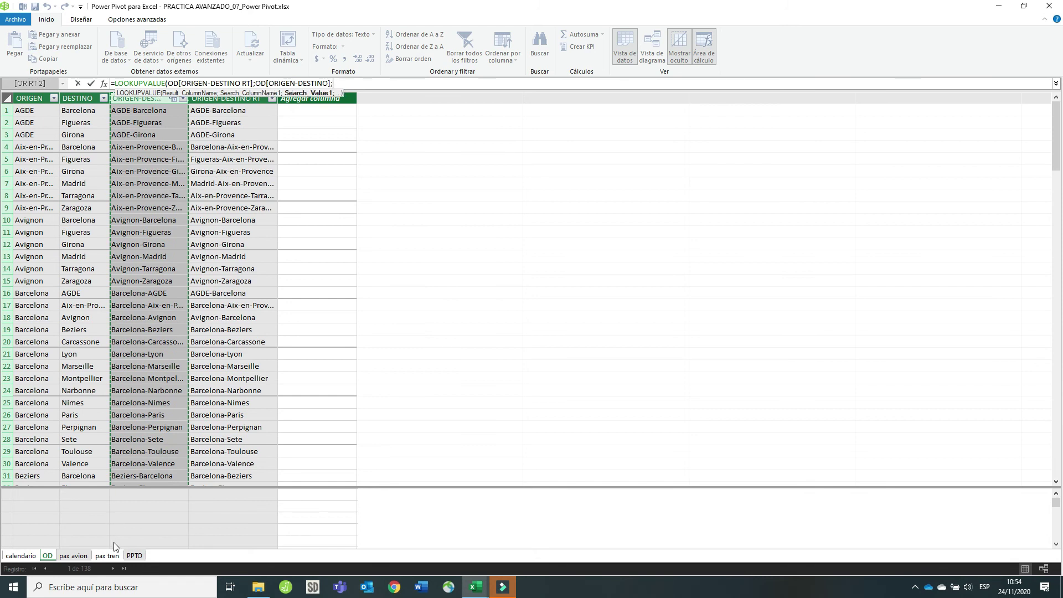
pyautogui.click(115, 556)
pyautogui.write("'pax tren'")
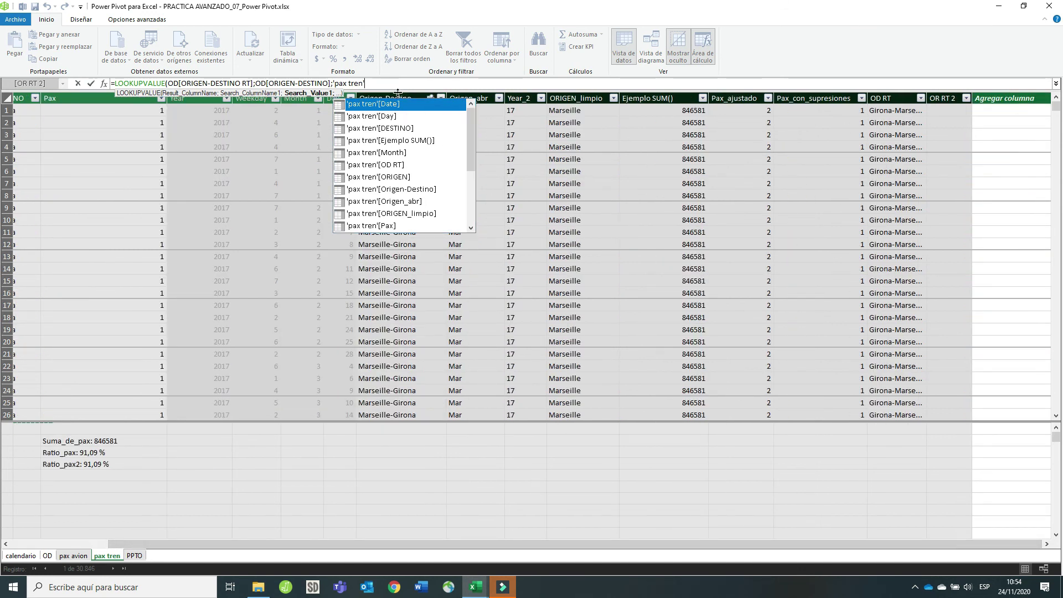
pyautogui.click(399, 97)
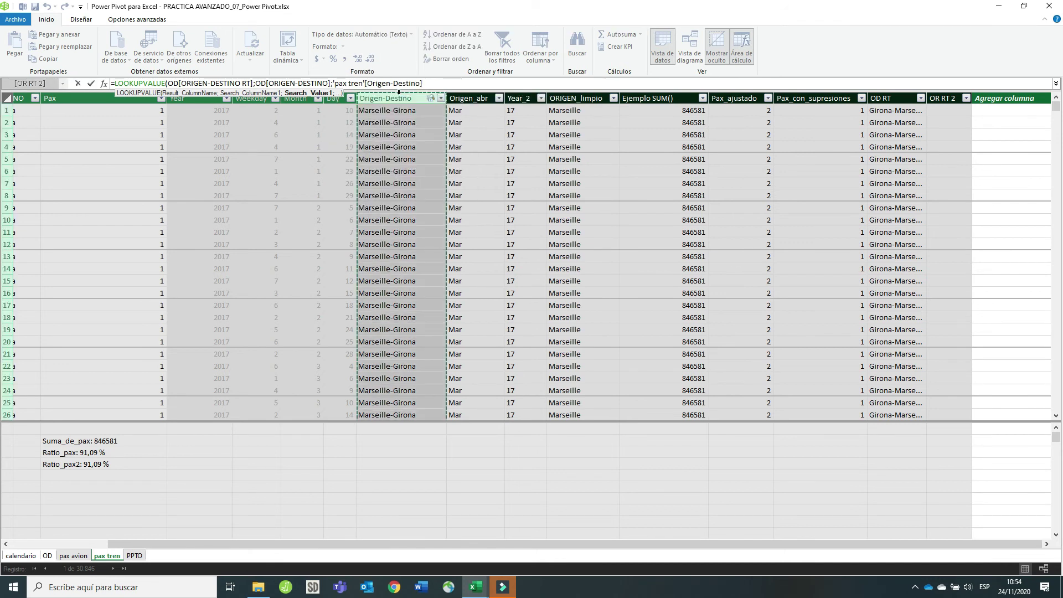
pyautogui.write(')')
pyautogui.press('Return')
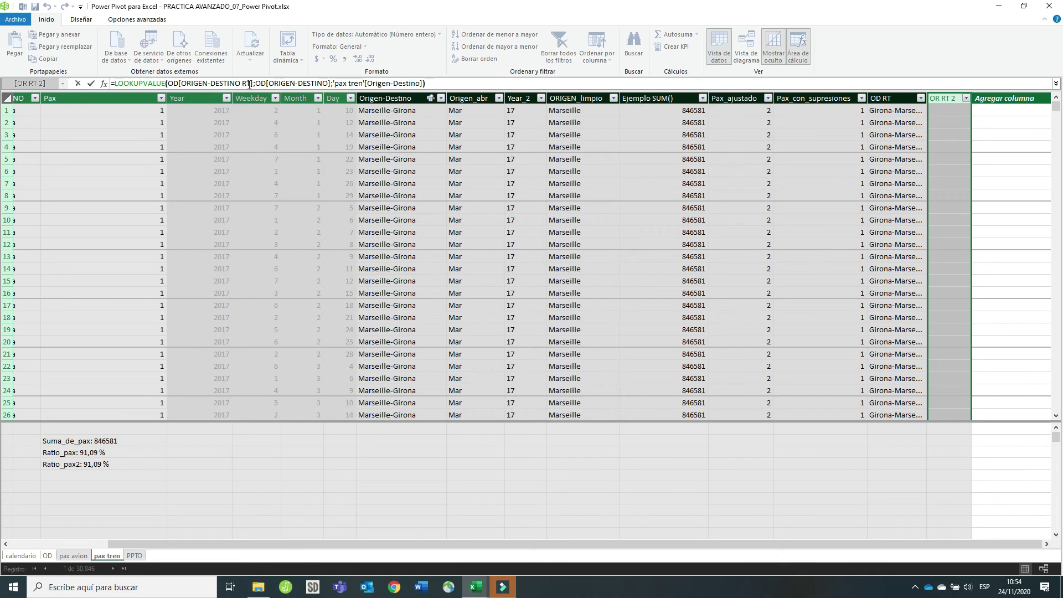
pyautogui.moveTo(271, 83); pyautogui.dragTo(406, 84)
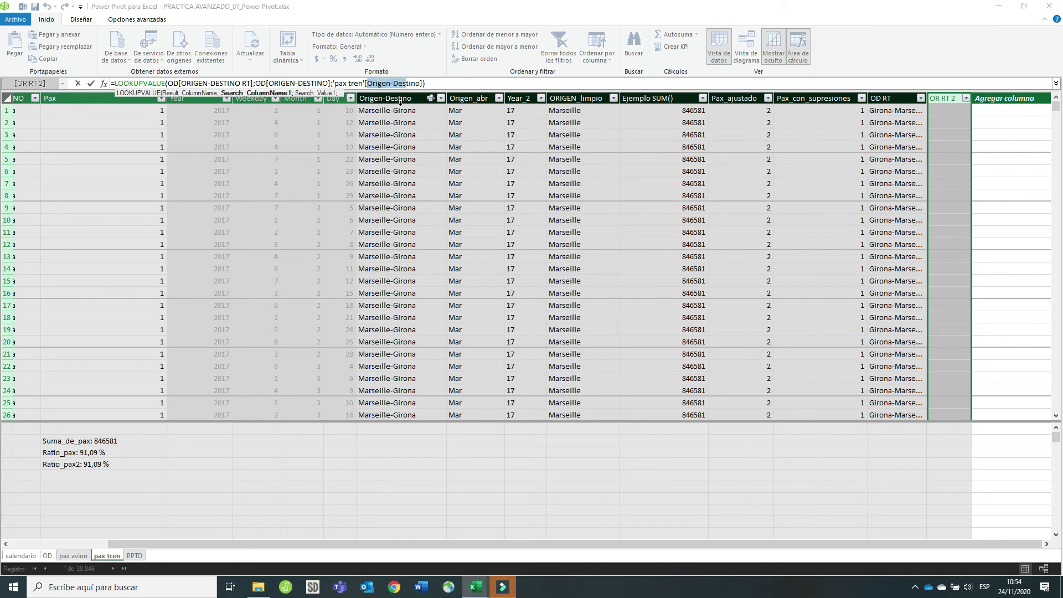
pyautogui.click(435, 85)
pyautogui.press('Return')
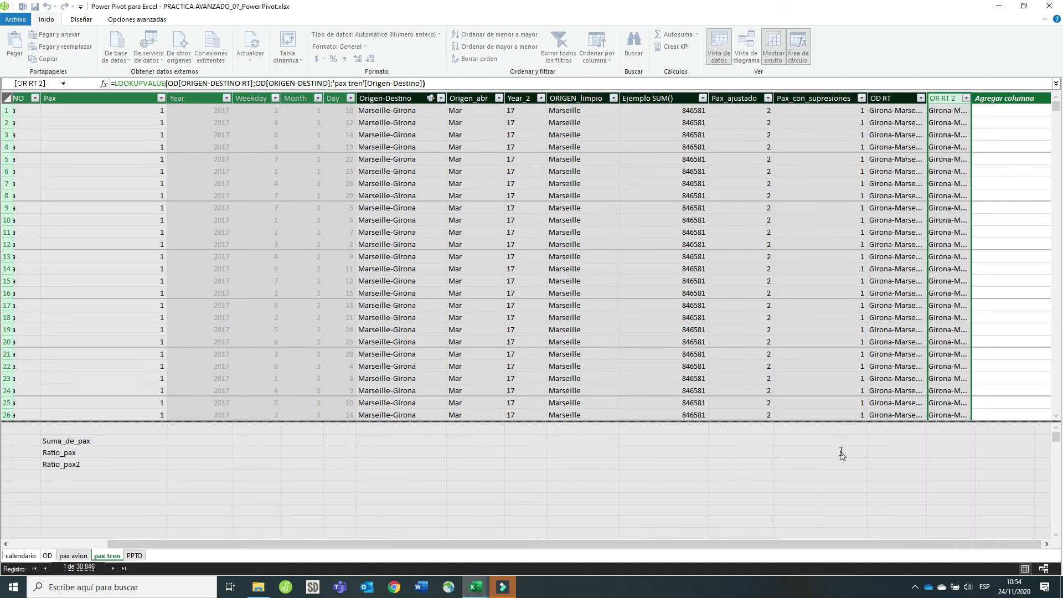
# Widen the OR RT 2 column to fit its values and select the neighbouring OD RT column
pyautogui.doubleClick(973, 97)
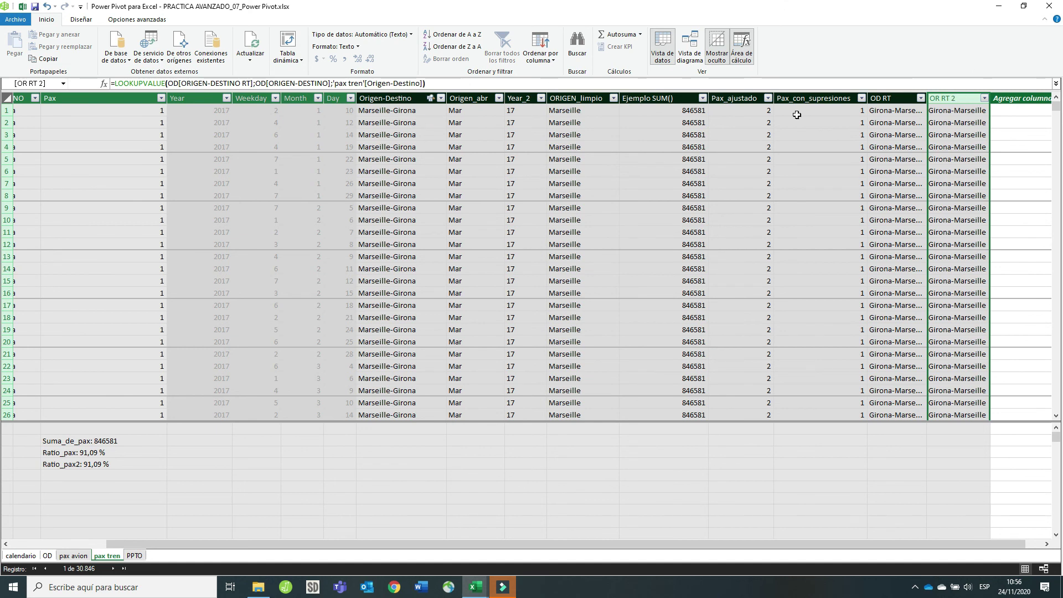
pyautogui.press('Left')
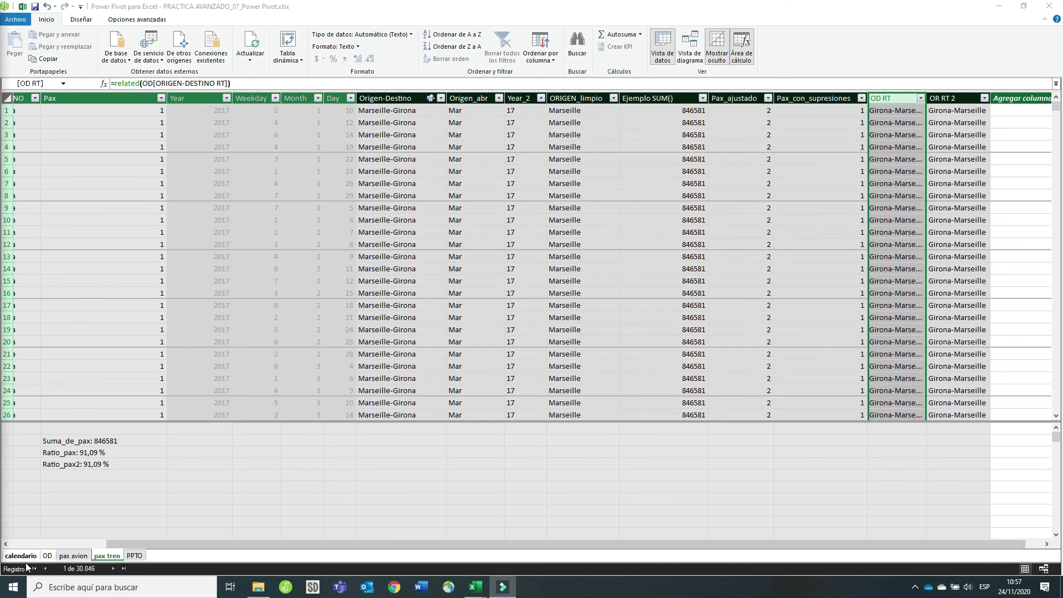
# Open the OD table and start a formula with =SUMX(RELATEDTABLE(
pyautogui.click(49, 555)
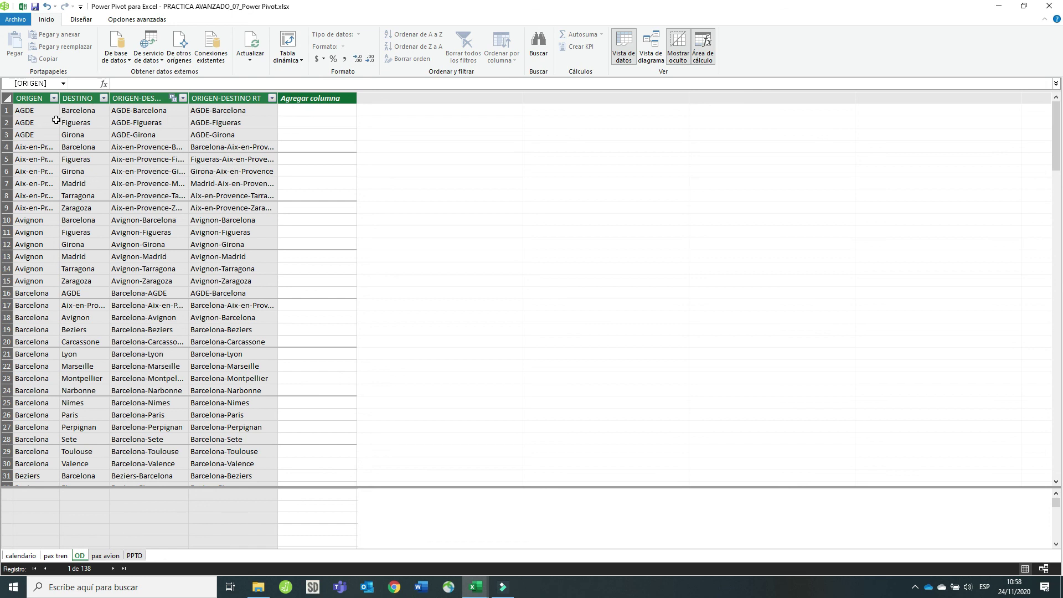
pyautogui.click(290, 84)
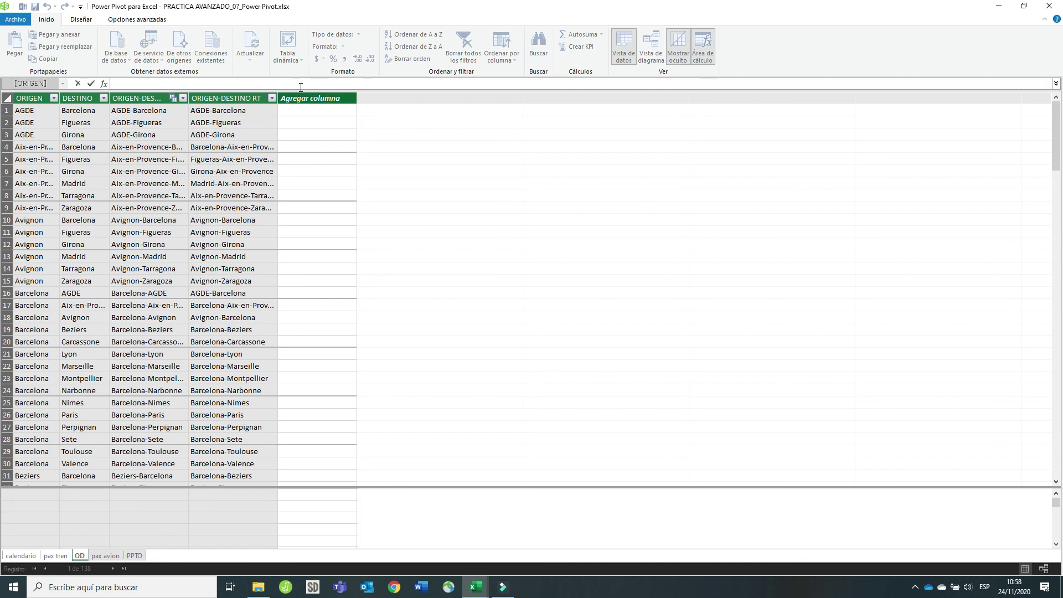
pyautogui.write('=S')
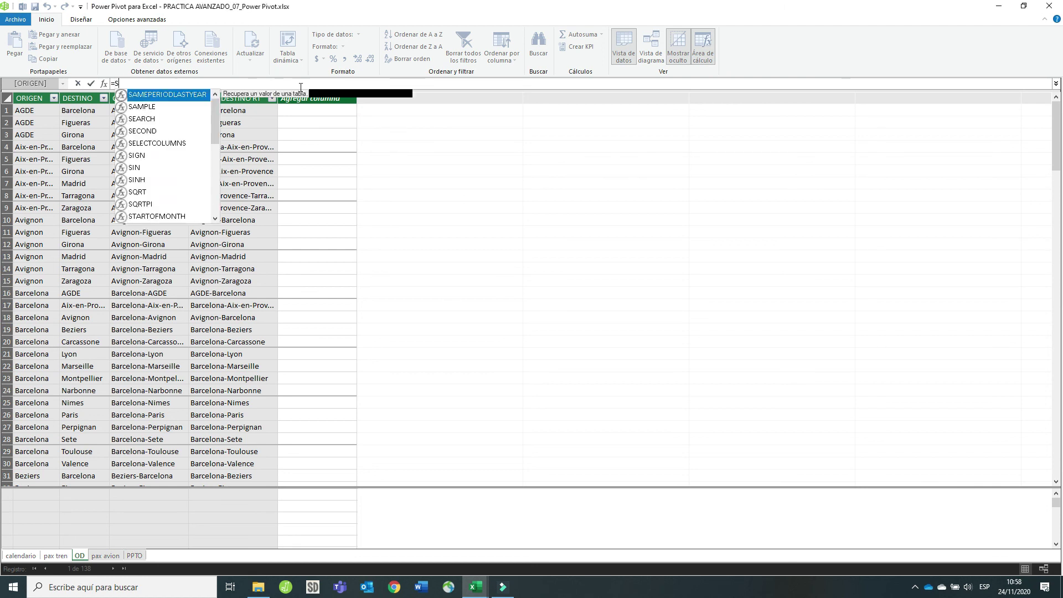
pyautogui.write('UMX(')
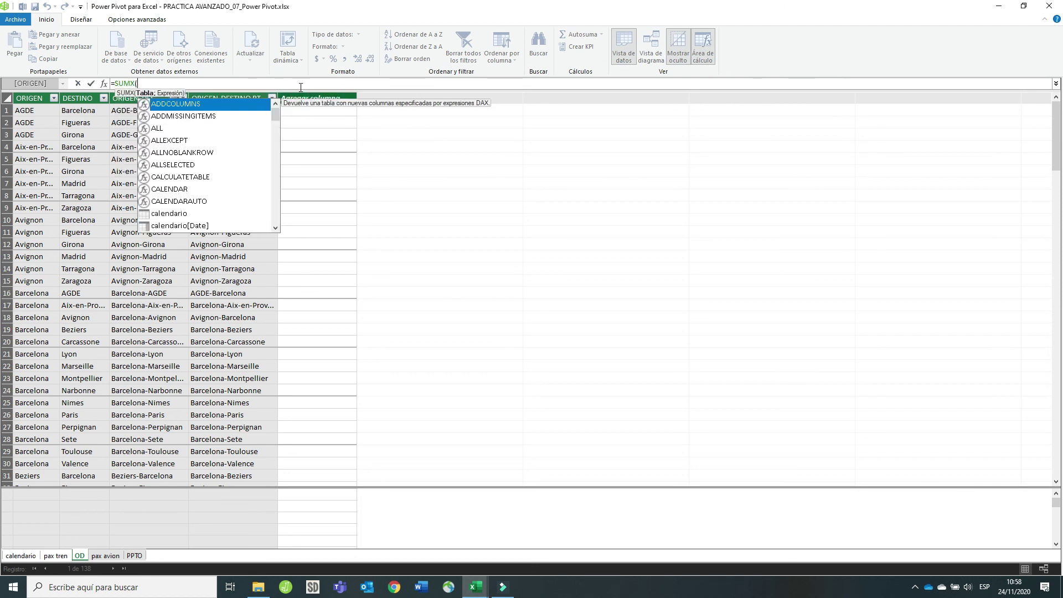
pyautogui.write('REALATED')
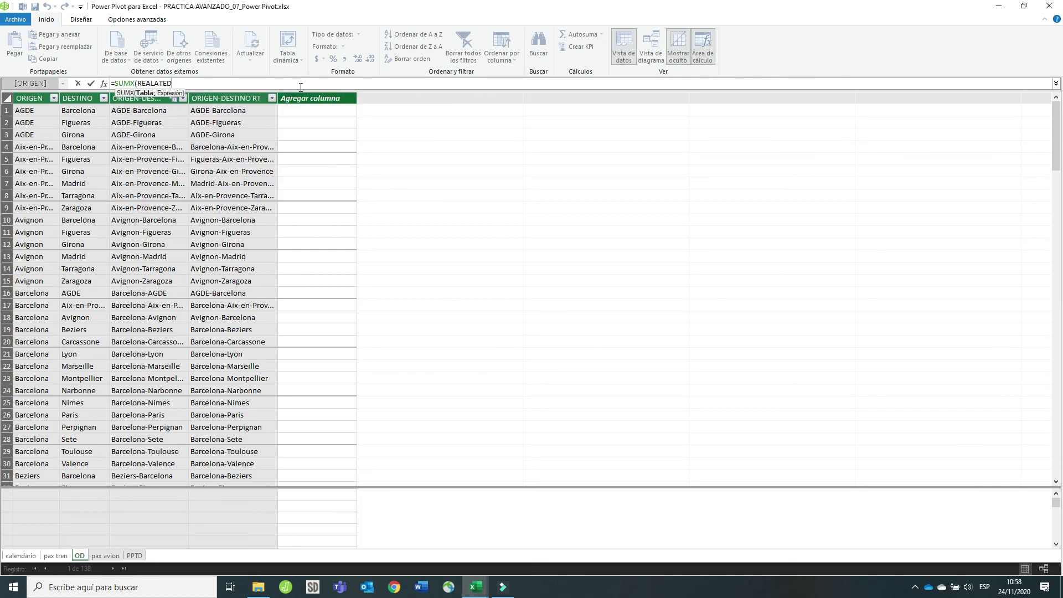
pyautogui.press('BackSpace')
pyautogui.press('BackSpace')
pyautogui.press('BackSpace')
pyautogui.press('BackSpace')
pyautogui.press('BackSpace')
pyautogui.press('BackSpace')
pyautogui.write('LATEDTABLE')
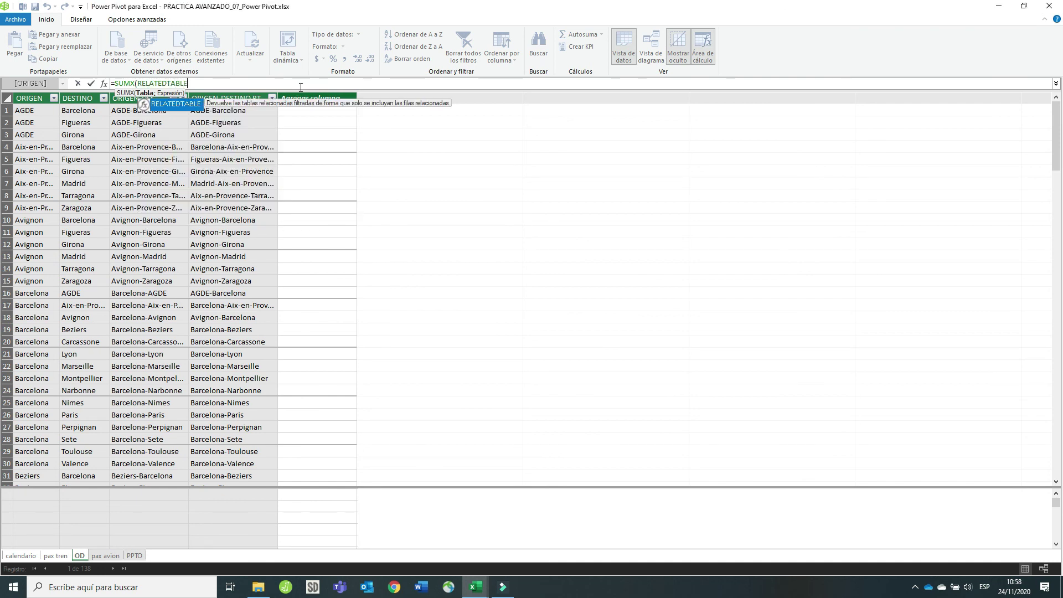
pyautogui.write('(')
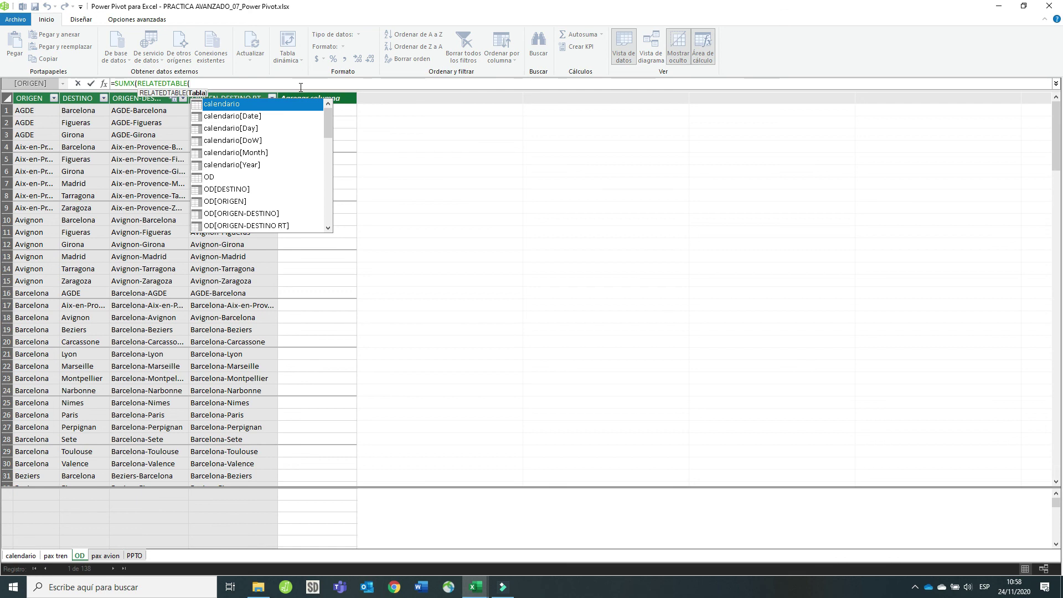
# Complete the SUMX formula as =SUMX(RELATEDTABLE('pax tren');[Pax])
pyautogui.write("'PA")
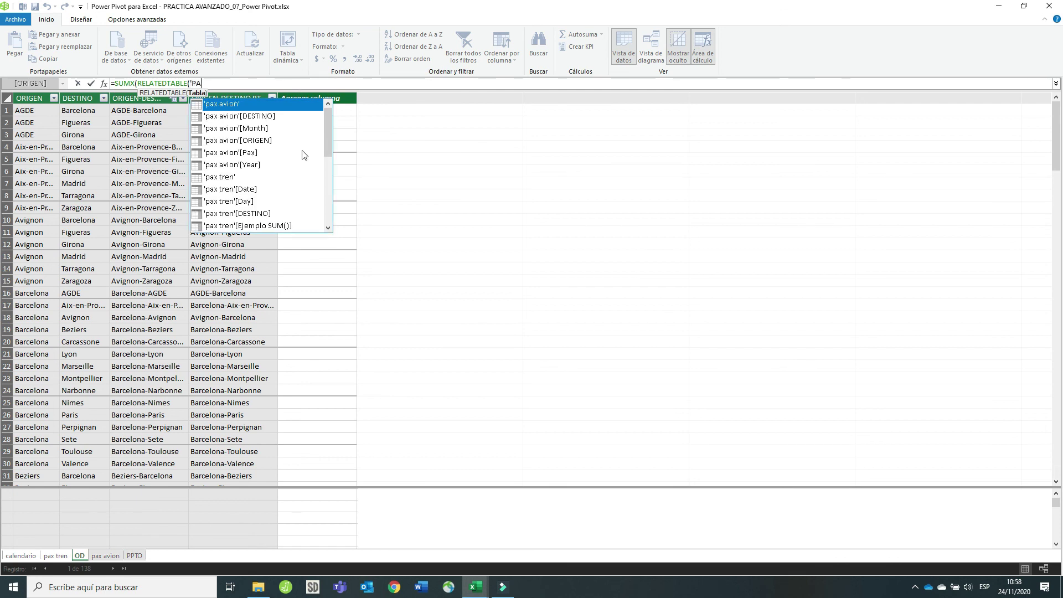
pyautogui.doubleClick(235, 177)
pyautogui.write(');')
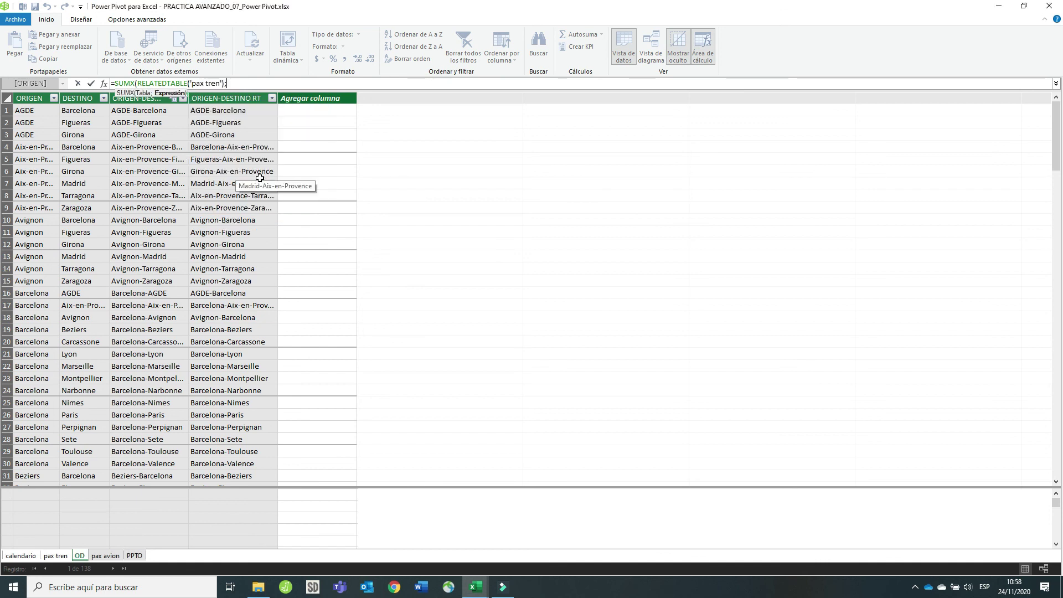
pyautogui.write('[p')
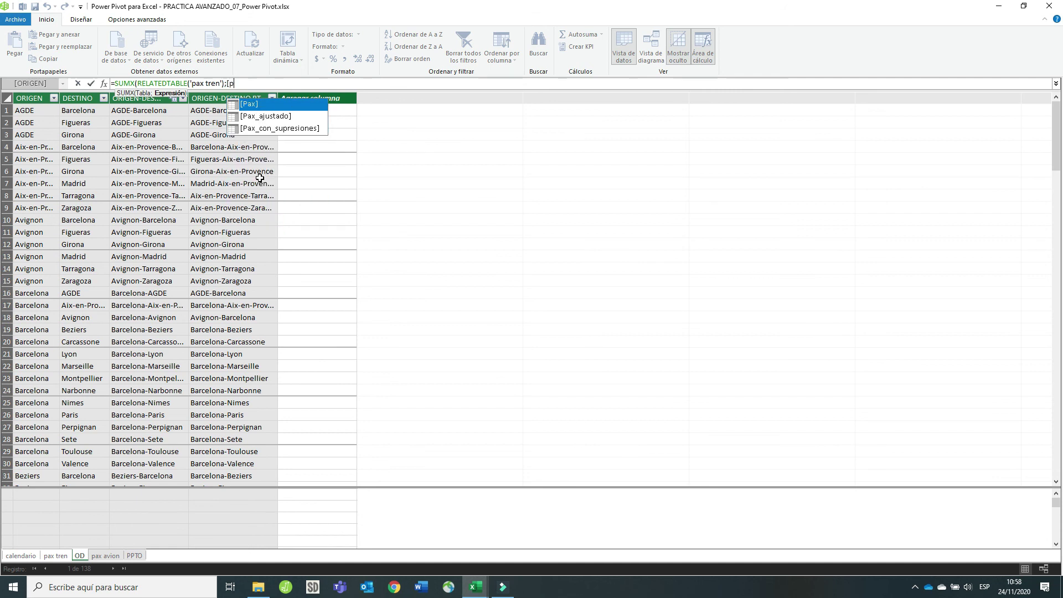
pyautogui.press('BackSpace')
pyautogui.write('p')
pyautogui.press('Tab')
pyautogui.write(')')
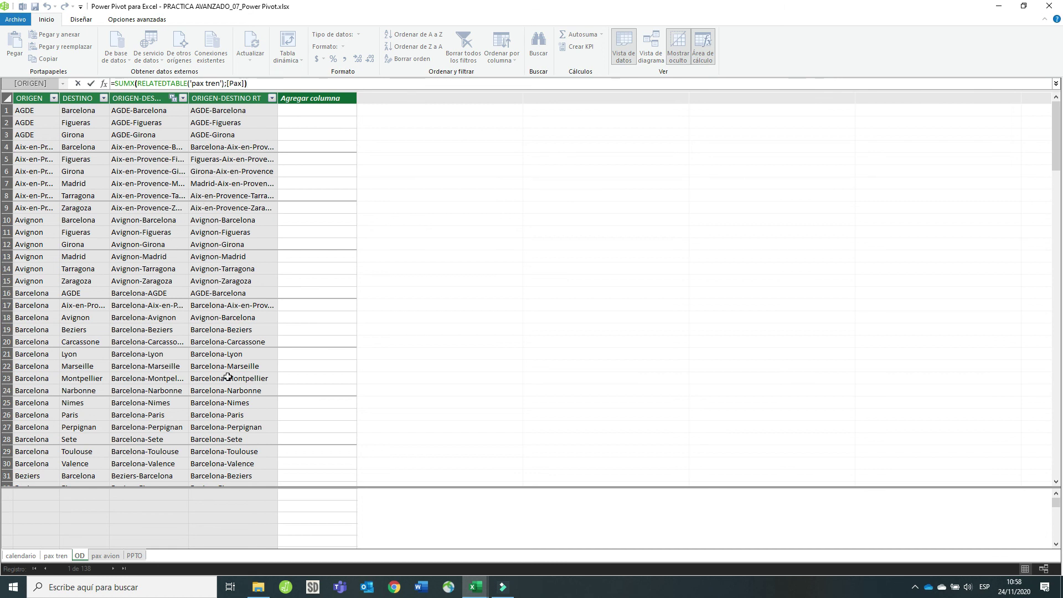
# Cut the SUMX formula, add a new column named Prueba_pax to the OD table and paste the formula there
pyautogui.moveTo(252, 84); pyautogui.dragTo(109, 84)
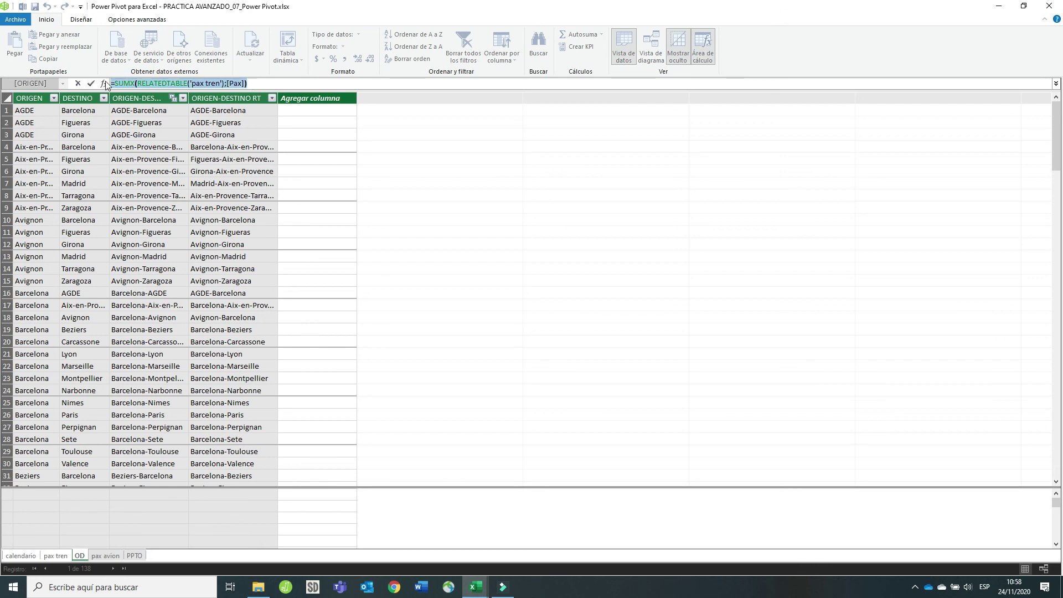
pyautogui.hotkey('ctrl', 'x')
pyautogui.click(320, 109)
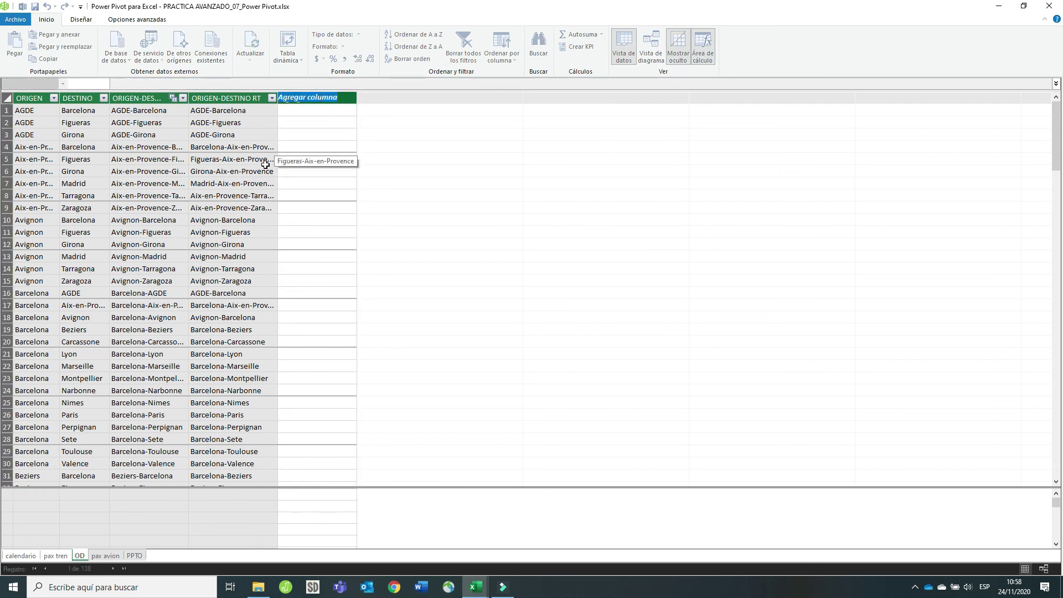
pyautogui.write('Prueb')
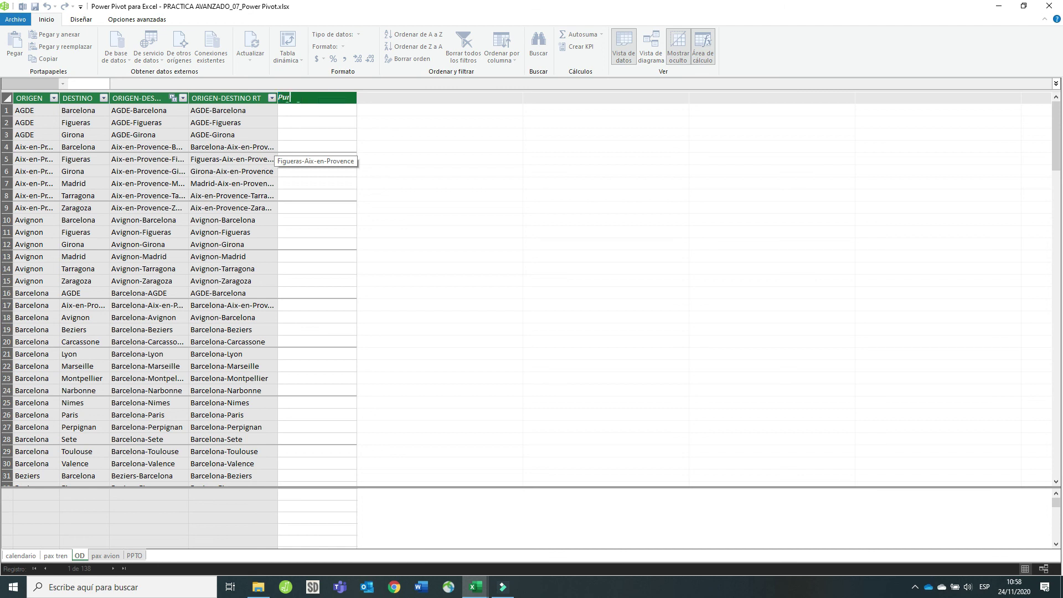
pyautogui.write('a_pax')
pyautogui.press('Return')
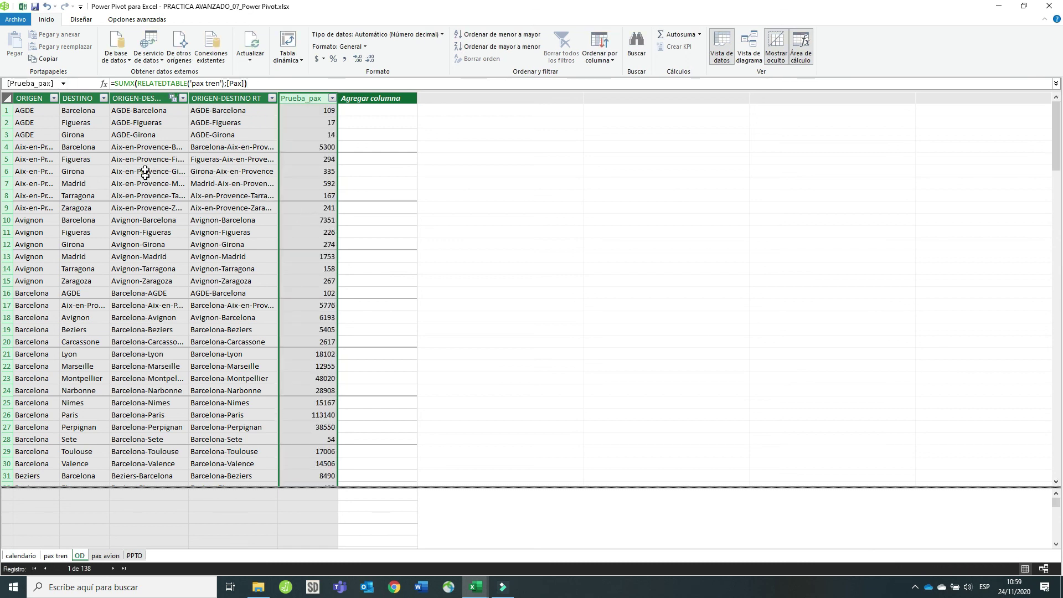
pyautogui.click(116, 84)
pyautogui.doubleClick(116, 84)
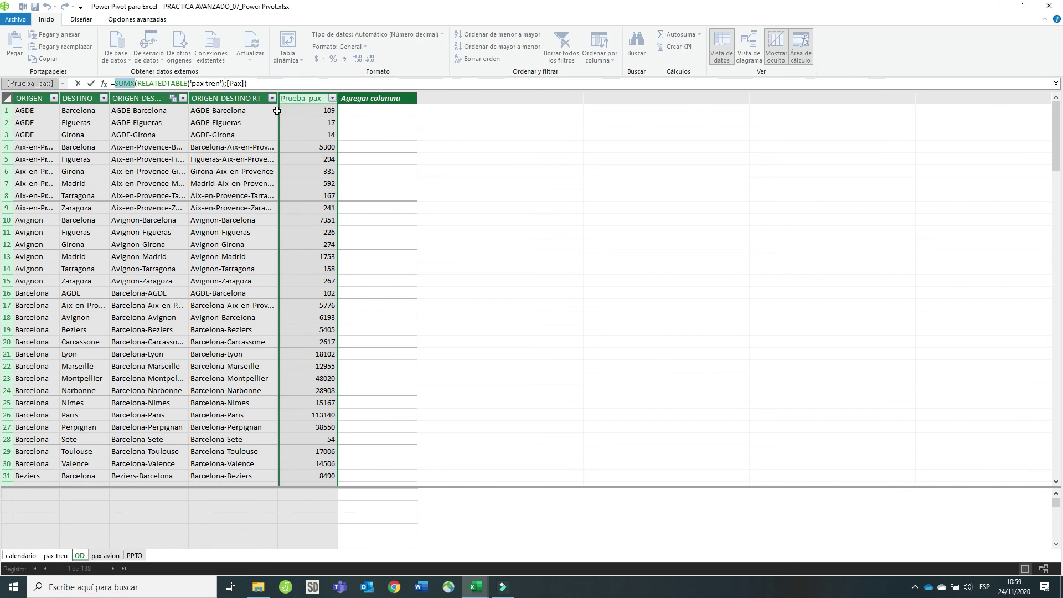
pyautogui.click(32, 113)
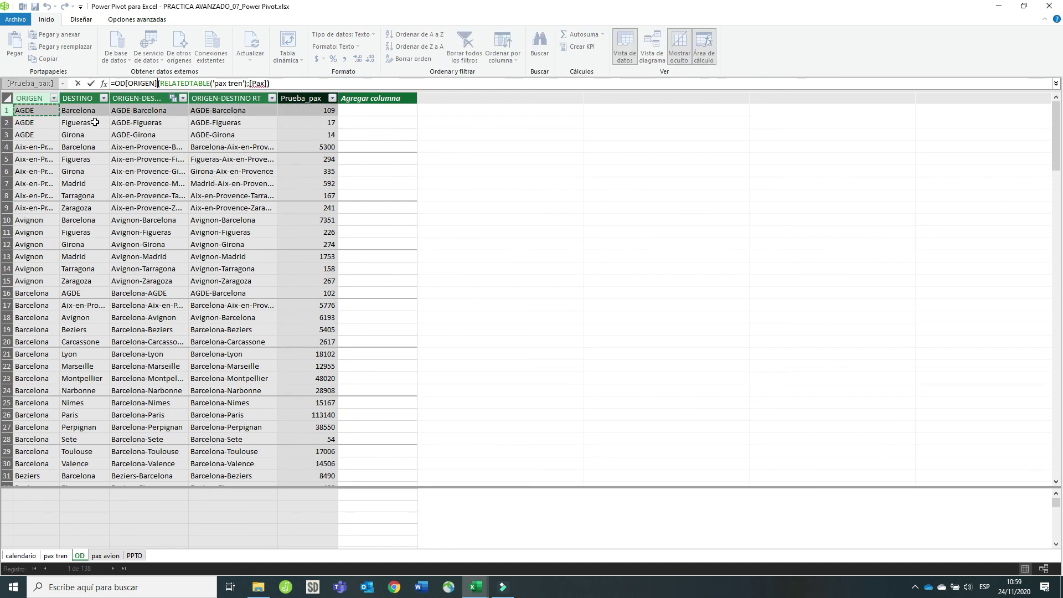
pyautogui.click(326, 84)
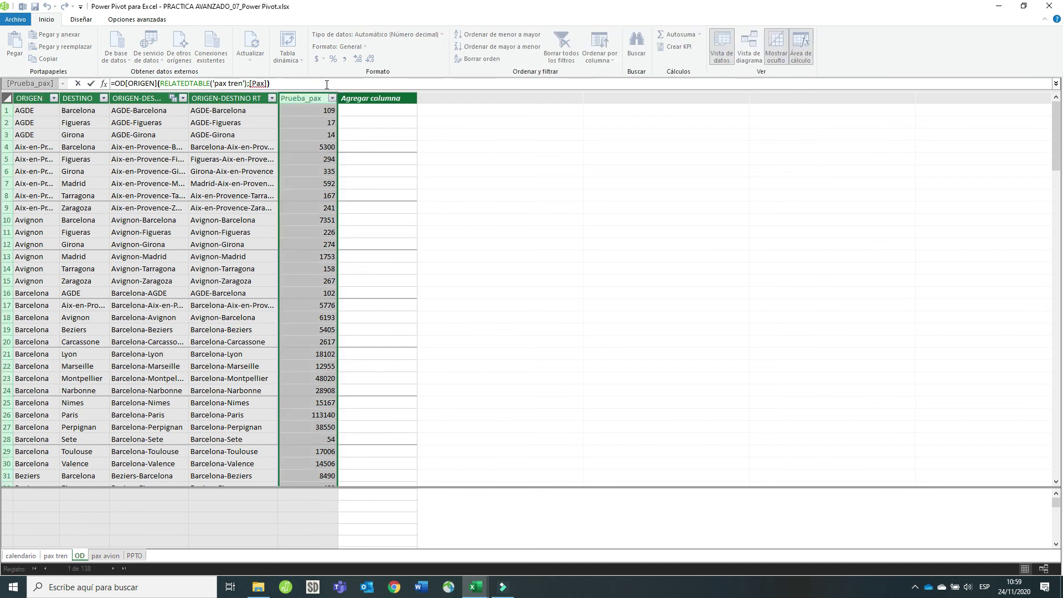
pyautogui.press('Escape')
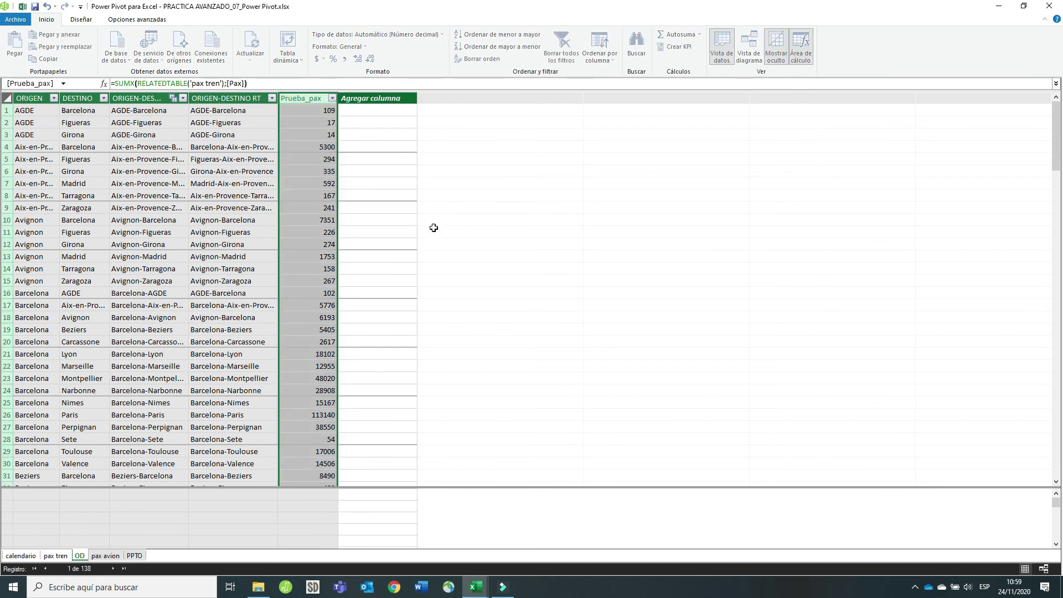